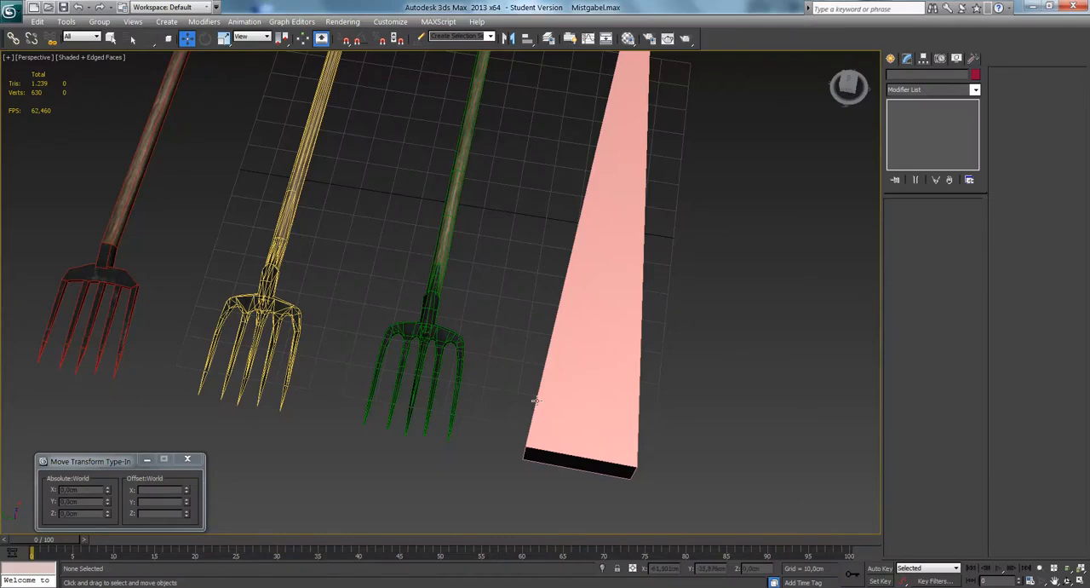
Examine the three pitchfork models and the pink box from several angles, including the handles and fork heads up close.
scroll(382, 360, up, 2)
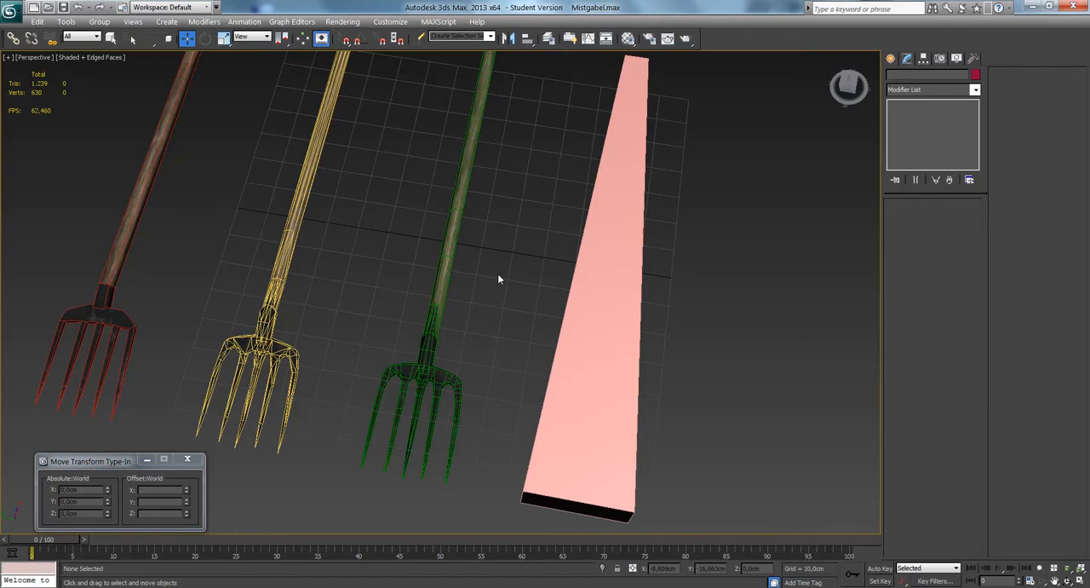
scroll(499, 280, up, 4)
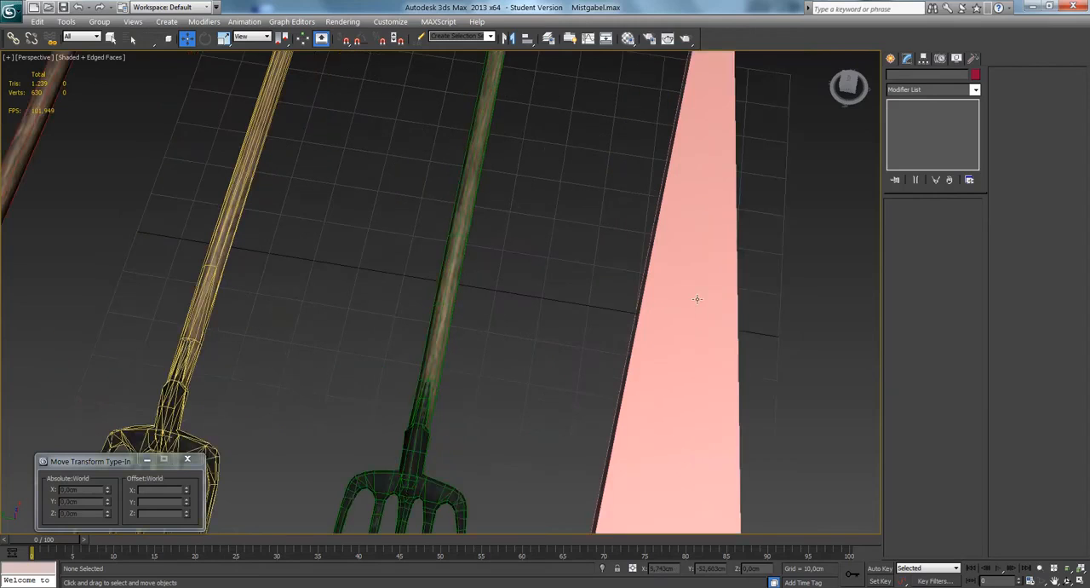
middle_drag(547, 226, 556, 183)
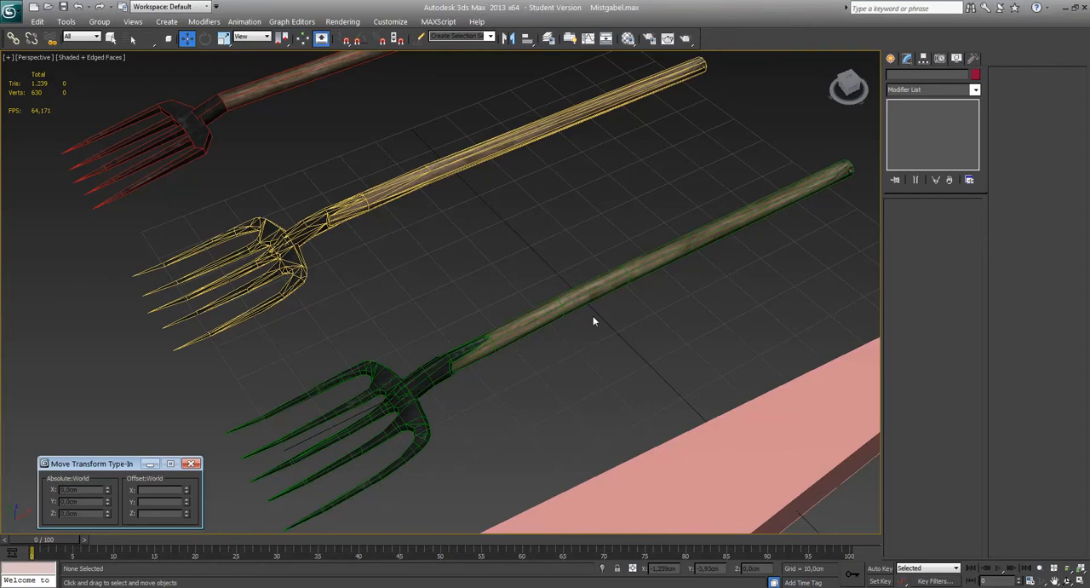
middle_drag(598, 290, 547, 303)
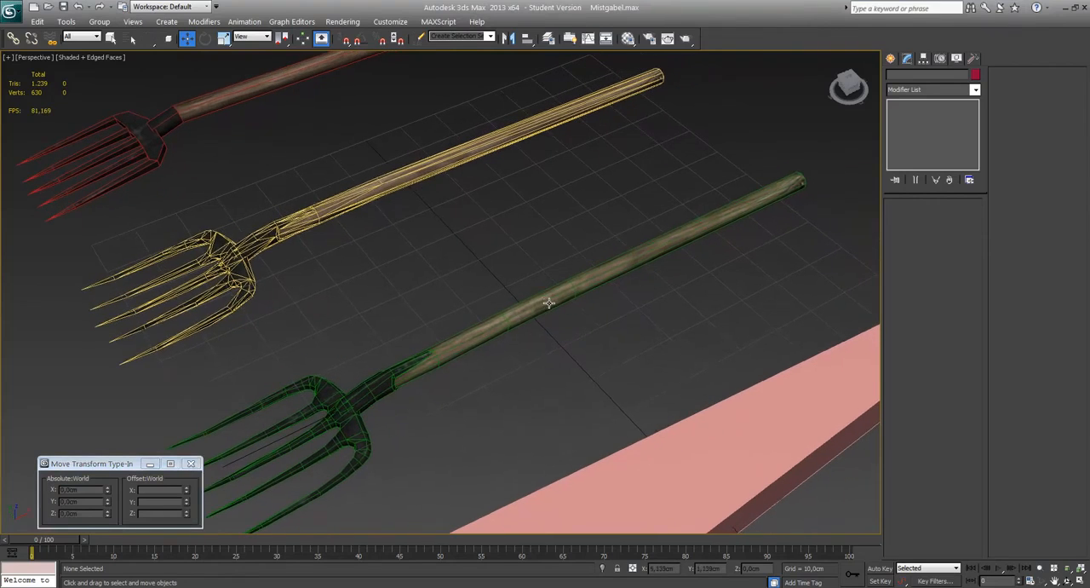
scroll(549, 303, up, 3)
scroll(550, 303, down, 4)
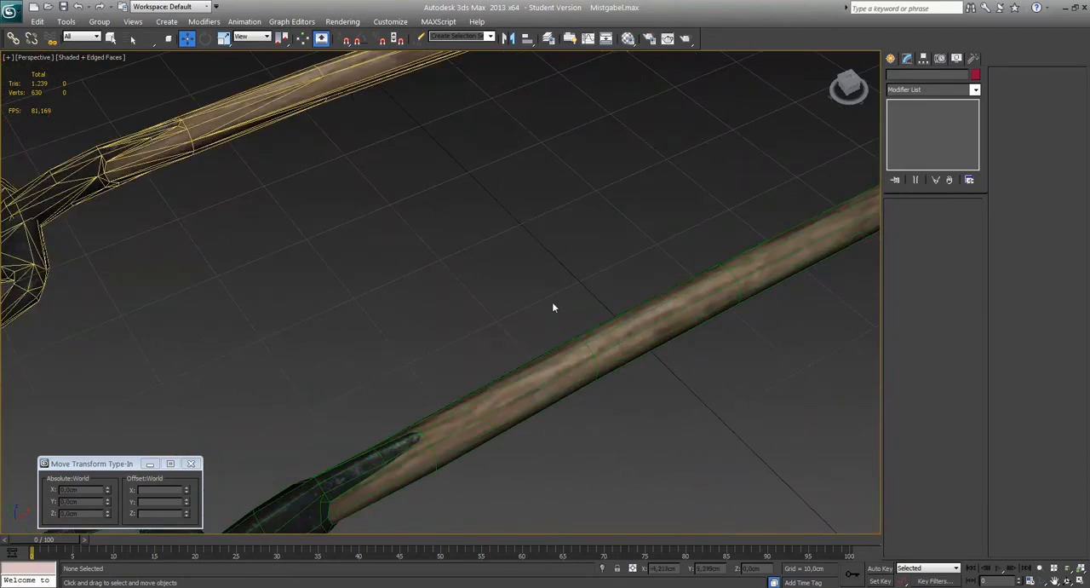
middle_drag(478, 365, 585, 332)
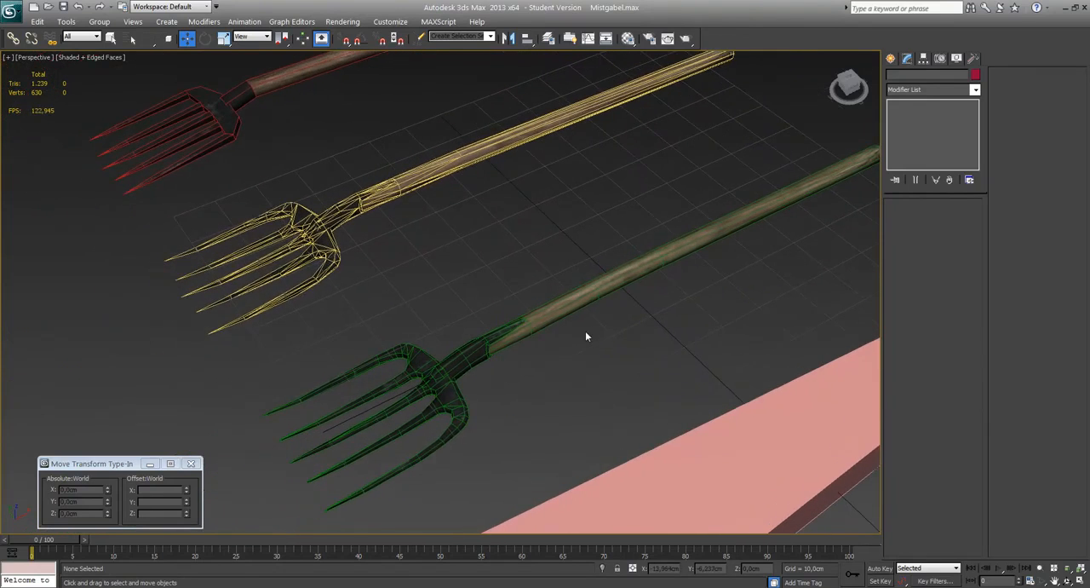
scroll(586, 332, up, 3)
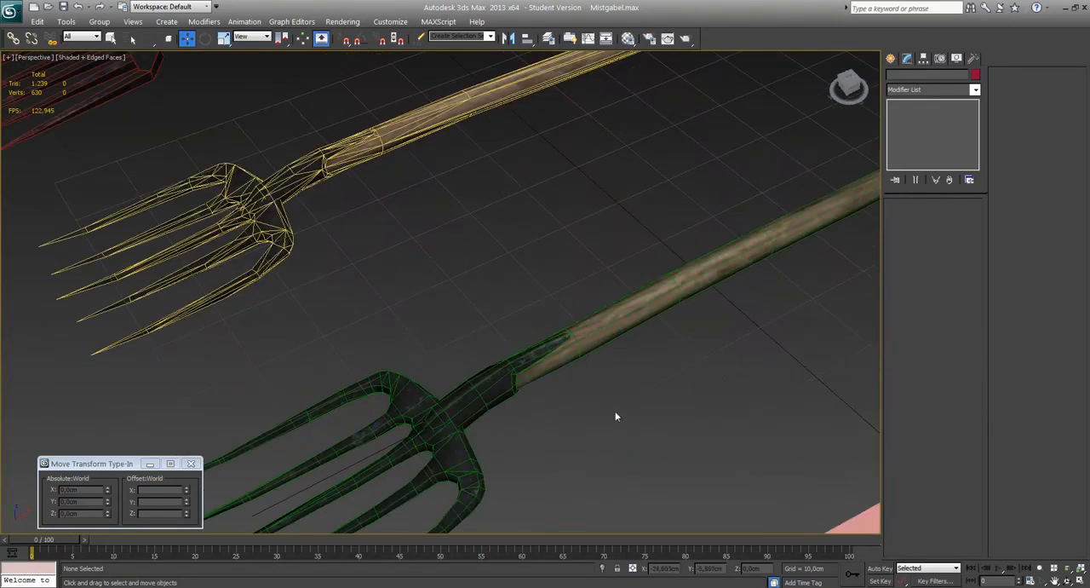
Switch to the Asset Browser and copy the shovel_01 texture from the shovel search results.
key(alt+Tab)
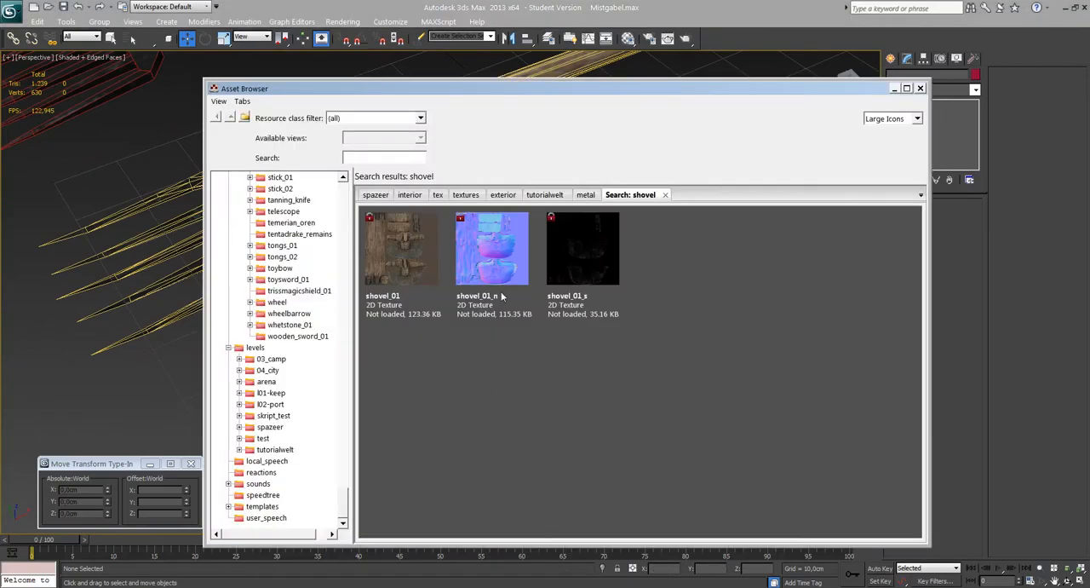
click(494, 261)
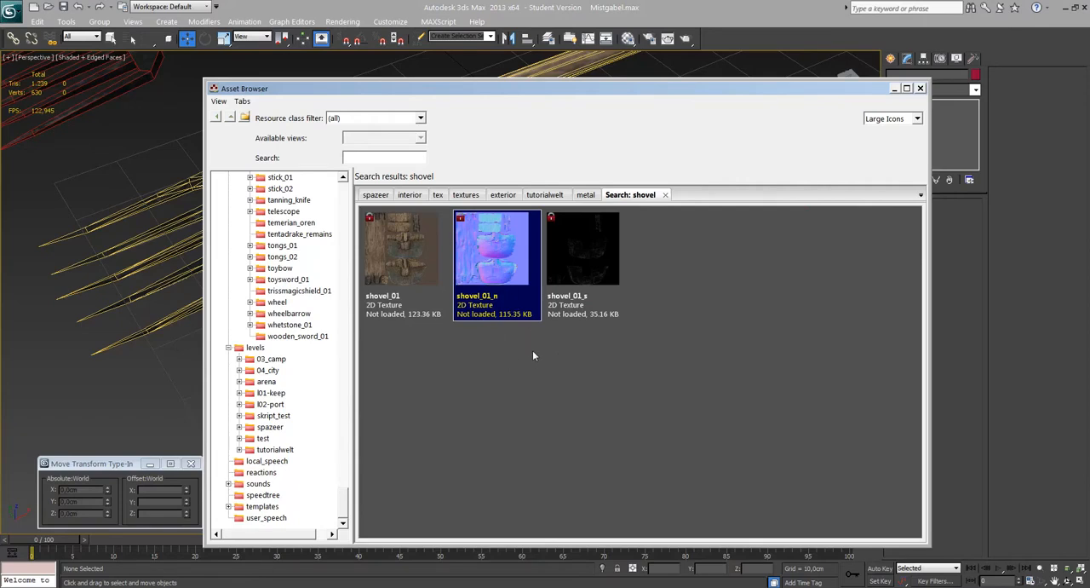
right_click(470, 247)
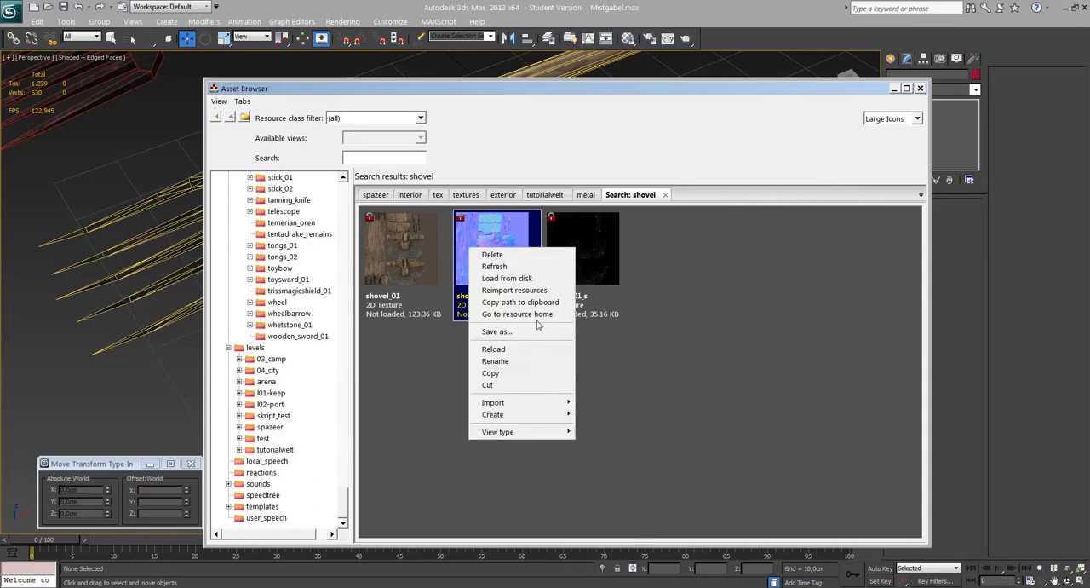
click(710, 350)
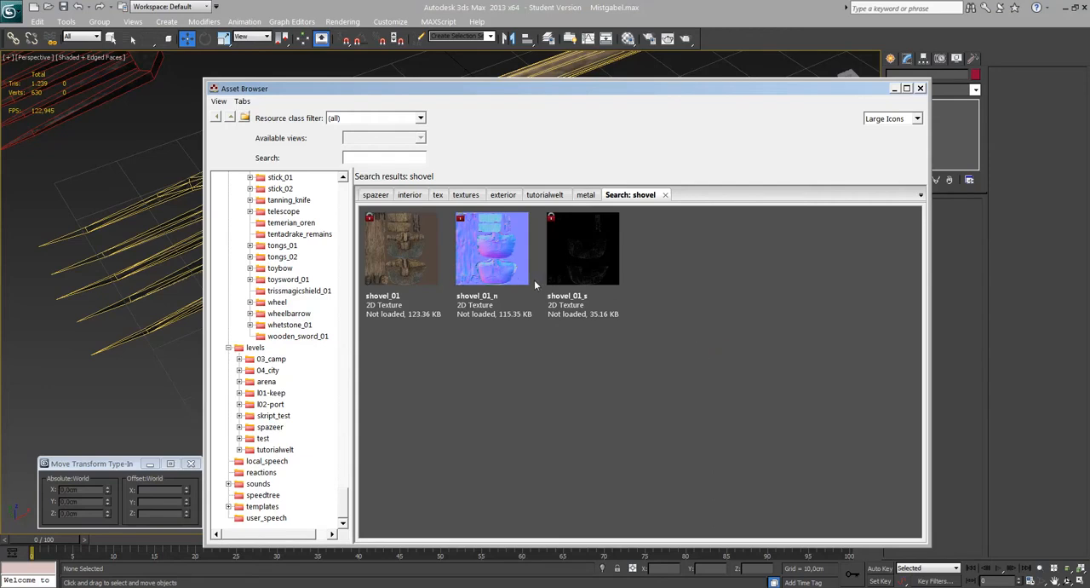
right_click(401, 263)
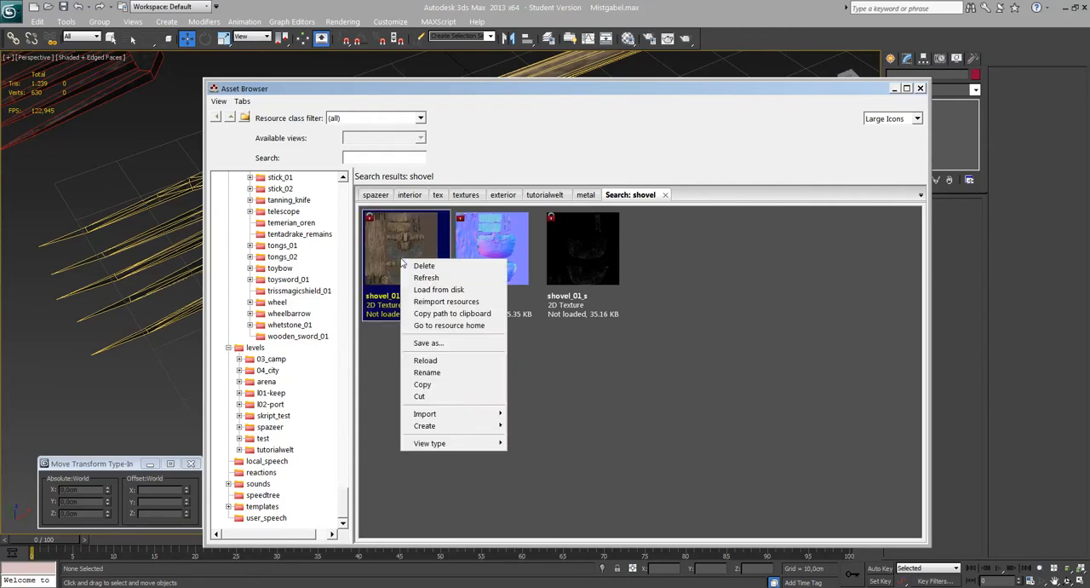
click(441, 384)
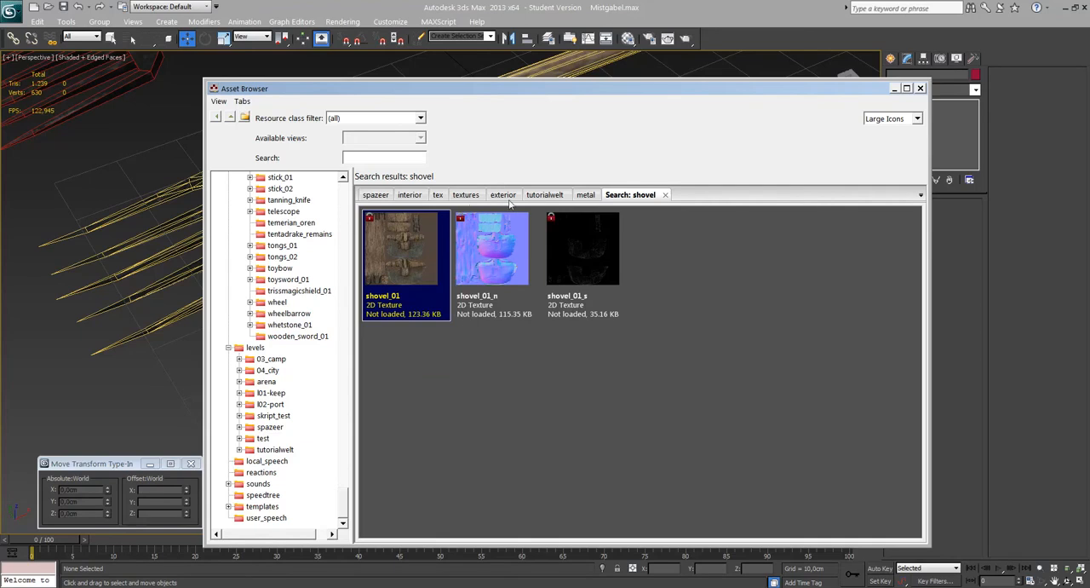
Paste the copied shovel texture into the tutorialwelt folder under the name test.
click(539, 194)
scroll(693, 377, down, 1)
click(828, 481)
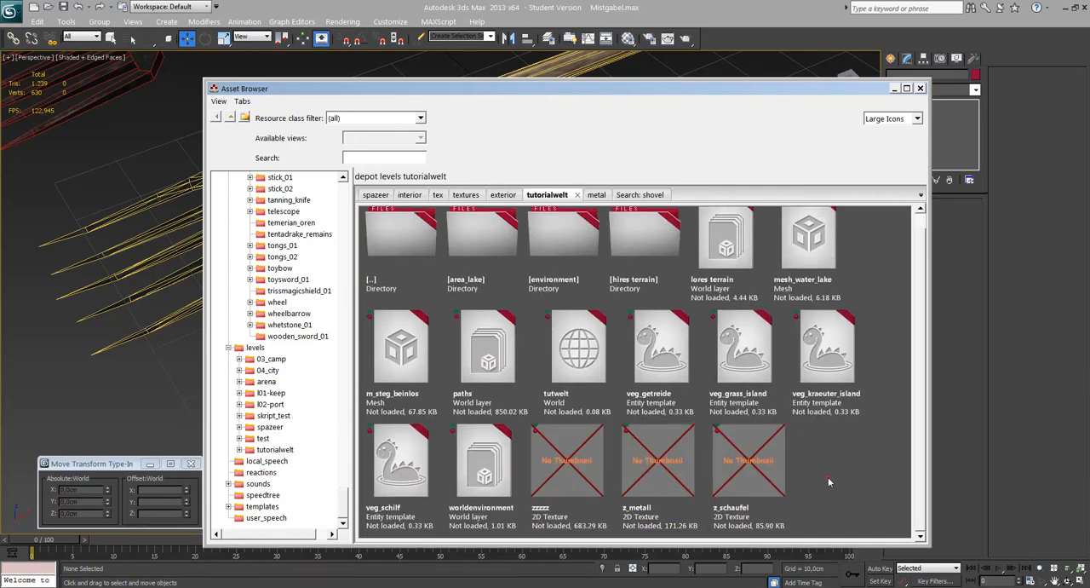
right_click(828, 481)
click(851, 514)
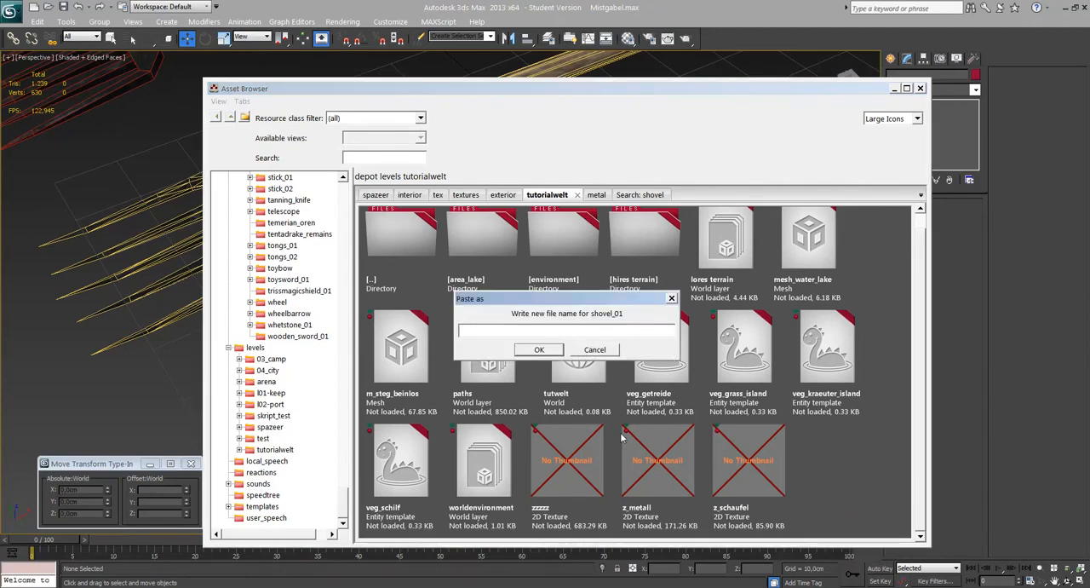
text(test)
click(539, 350)
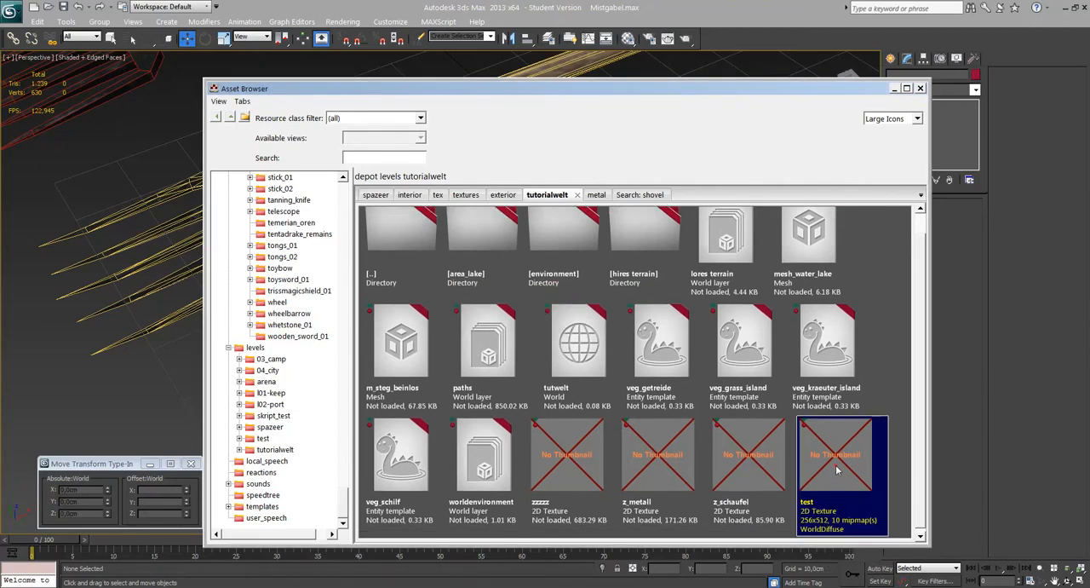
right_click(823, 463)
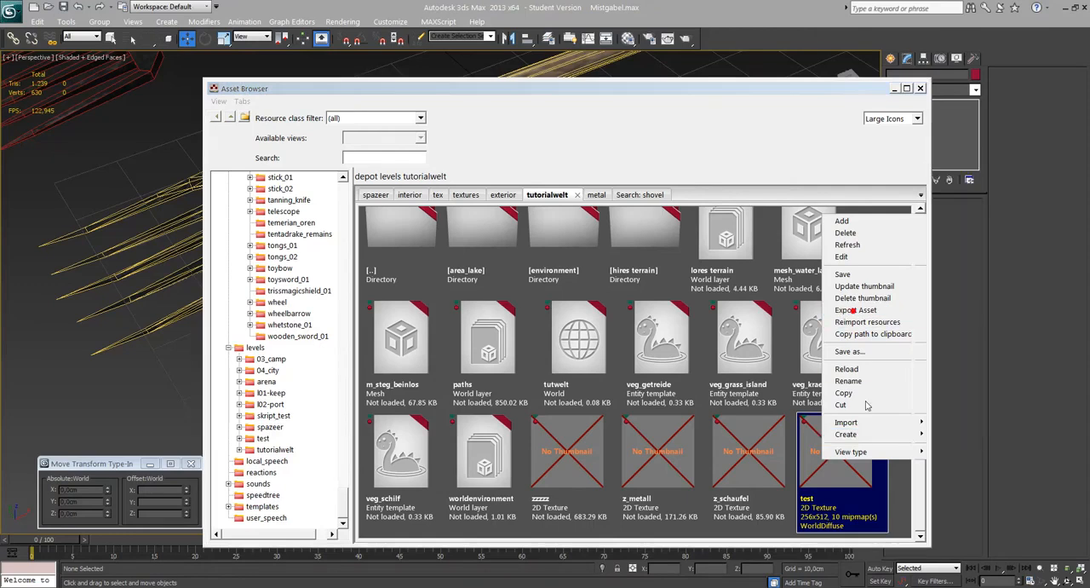
click(857, 310)
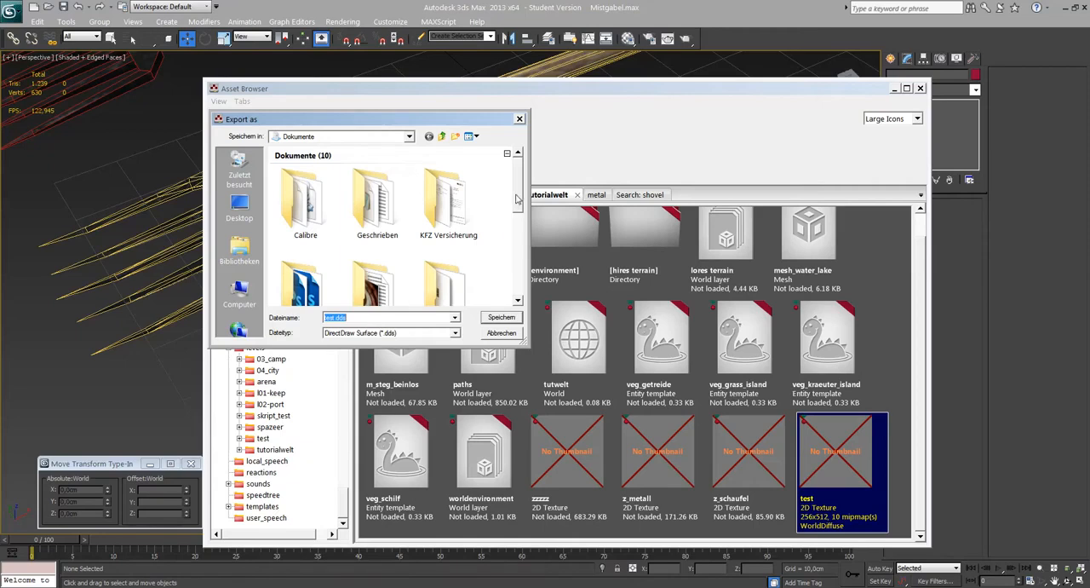
click(499, 333)
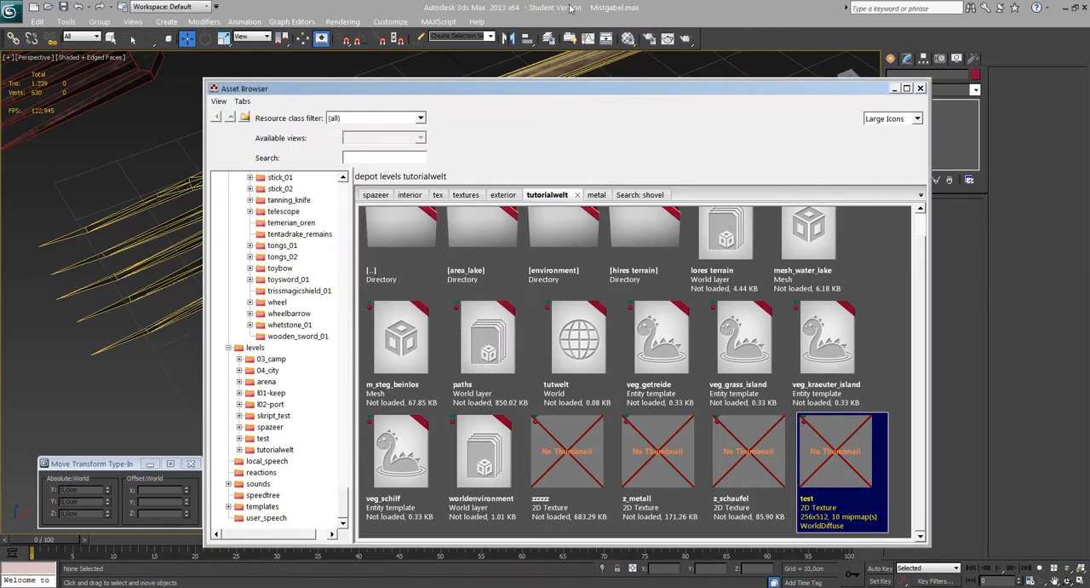
Switch back to 3ds Max and view all three pitchforks and the pink box side by side.
click(721, 14)
middle_drag(527, 214, 525, 254)
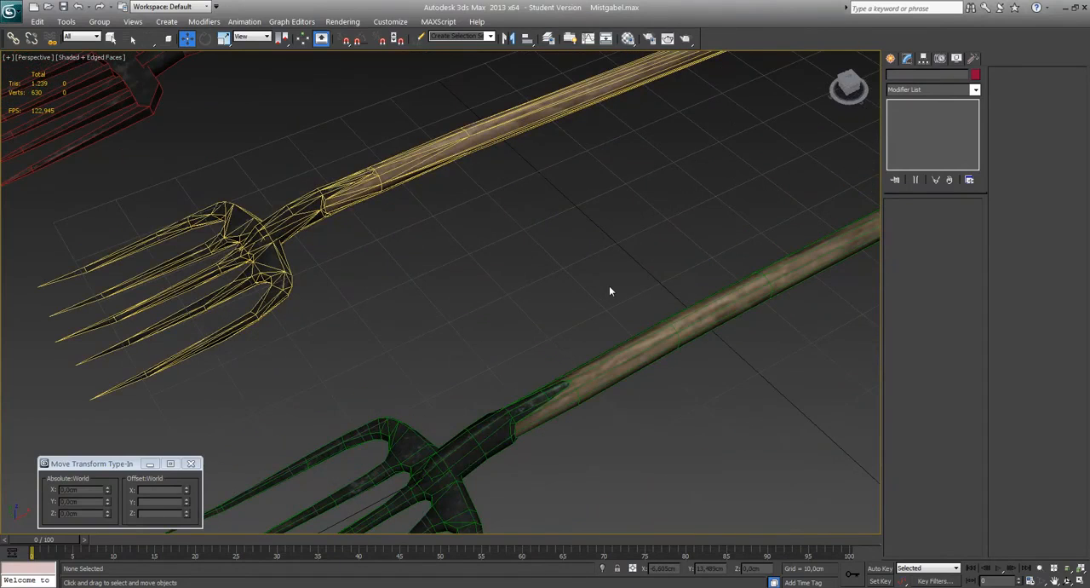
middle_drag(610, 287, 600, 301)
scroll(579, 251, down, 6)
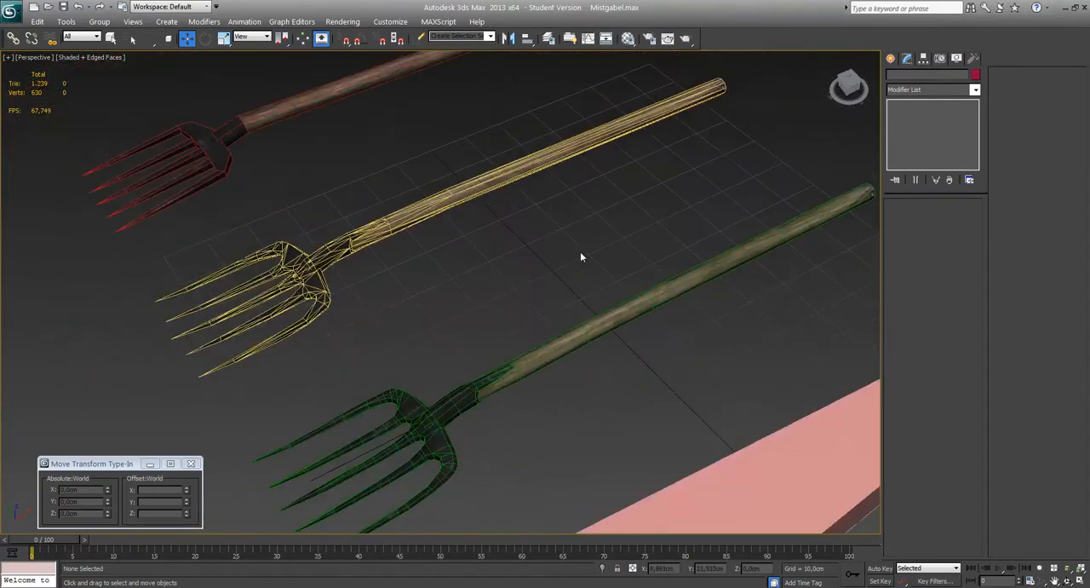
alt+middle_drag(552, 265, 601, 285)
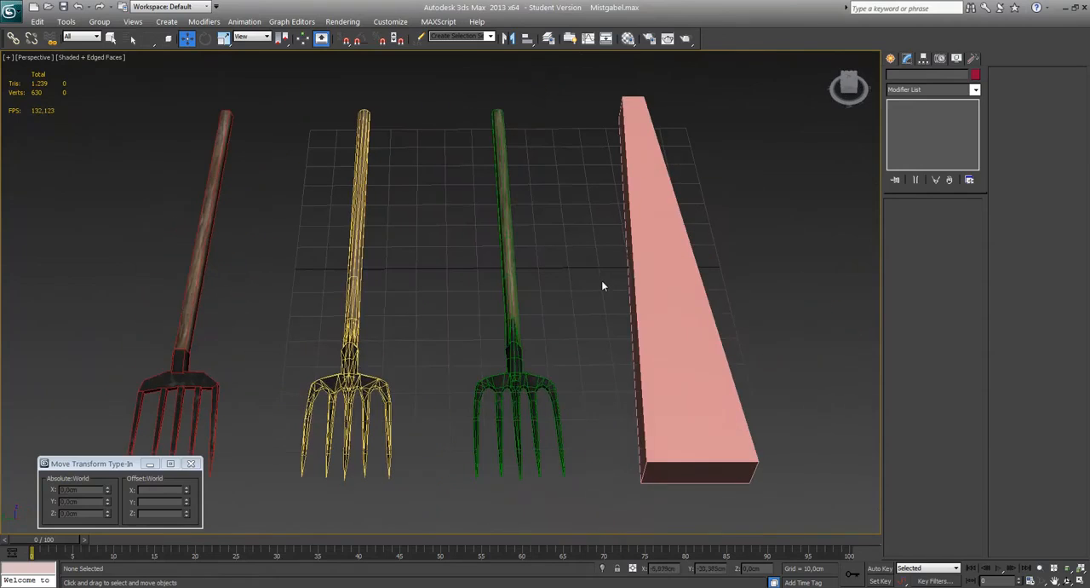
scroll(596, 273, up, 5)
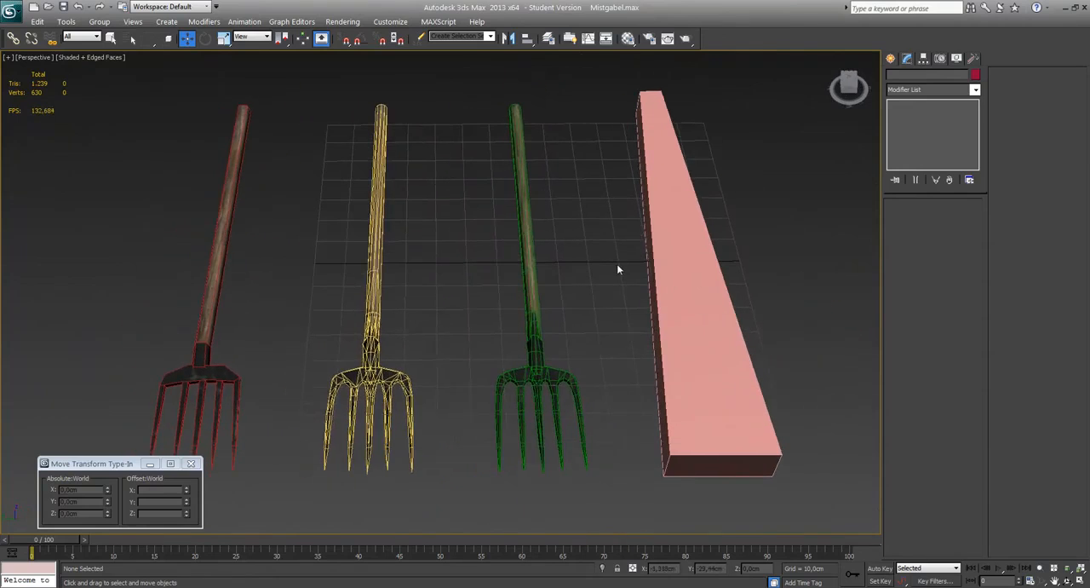
scroll(617, 269, down, 4)
scroll(616, 268, up, 2)
Check the triangle and vertex counts of the green pitchfork, leaving it deselected.
click(532, 303)
scroll(562, 309, up, 4)
scroll(537, 303, down, 5)
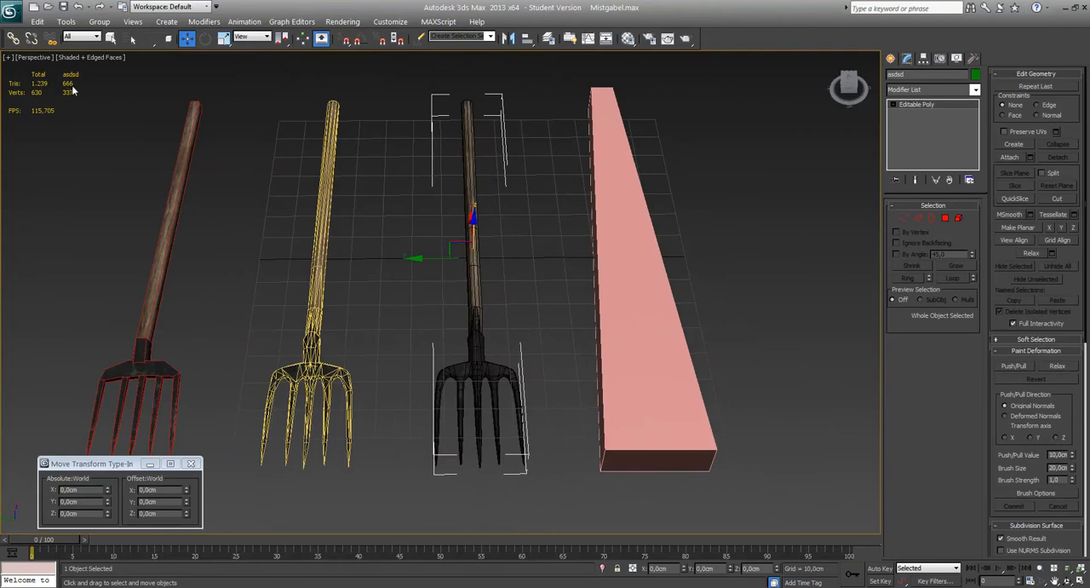
click(545, 294)
scroll(545, 294, up, 4)
middle_drag(543, 294, 571, 294)
middle_drag(435, 287, 462, 283)
scroll(461, 283, down, 4)
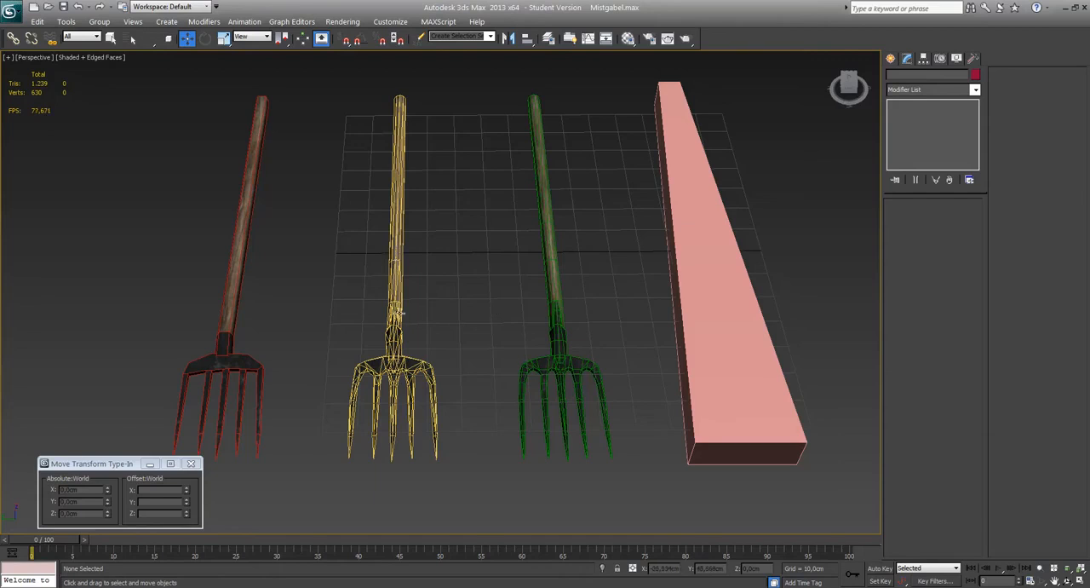
Check the triangle and vertex counts of the yellow pitchfork, leaving it deselected.
scroll(560, 274, up, 4)
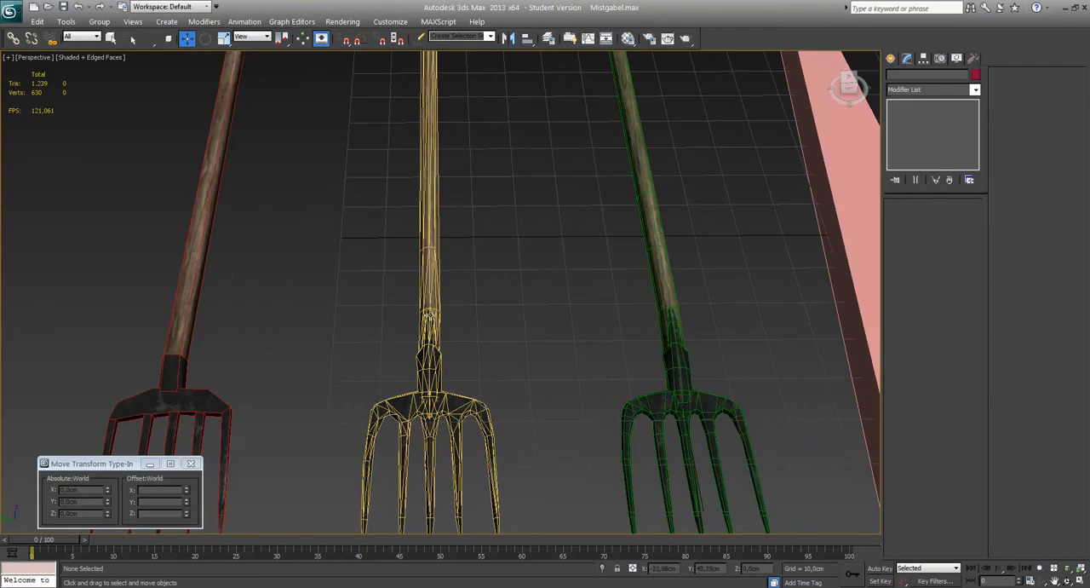
click(430, 315)
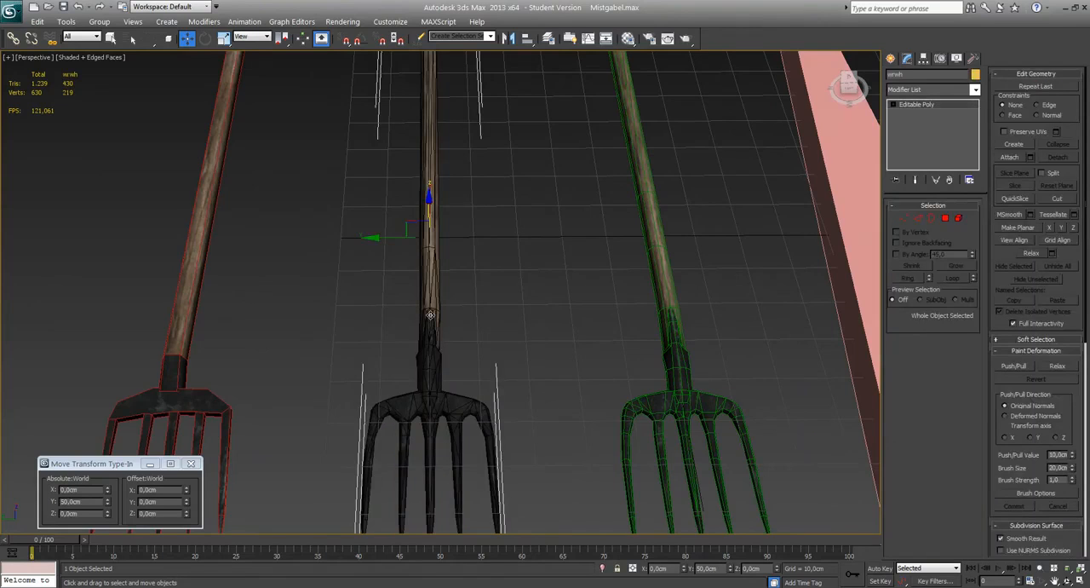
middle_drag(388, 315, 457, 314)
scroll(457, 314, down, 3)
scroll(312, 305, up, 3)
middle_drag(312, 305, 415, 295)
click(414, 295)
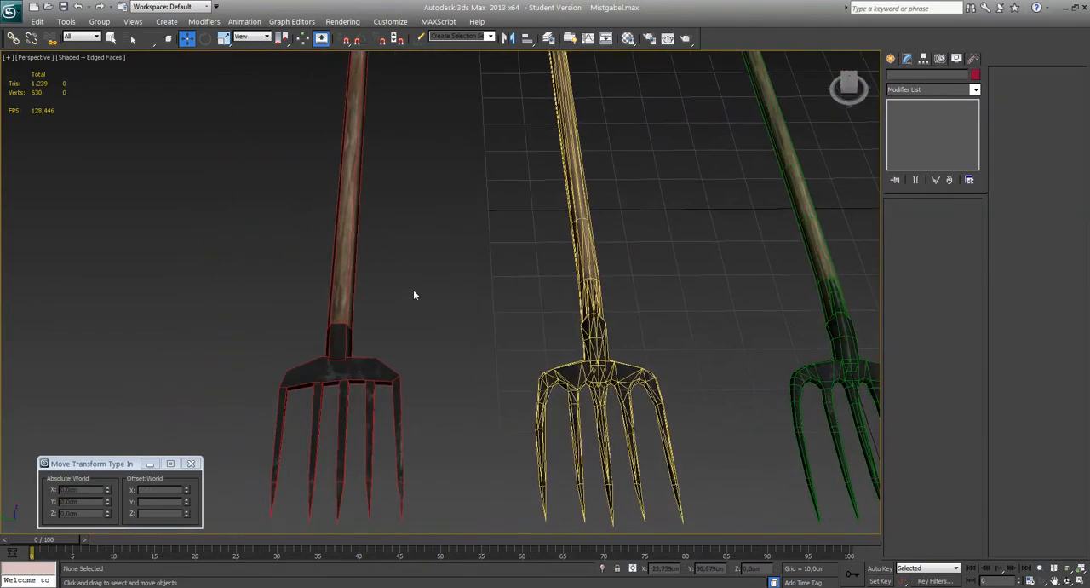
Check the triangle and vertex counts of the red pitchfork.
click(341, 307)
scroll(343, 259, down, 3)
scroll(343, 259, up, 4)
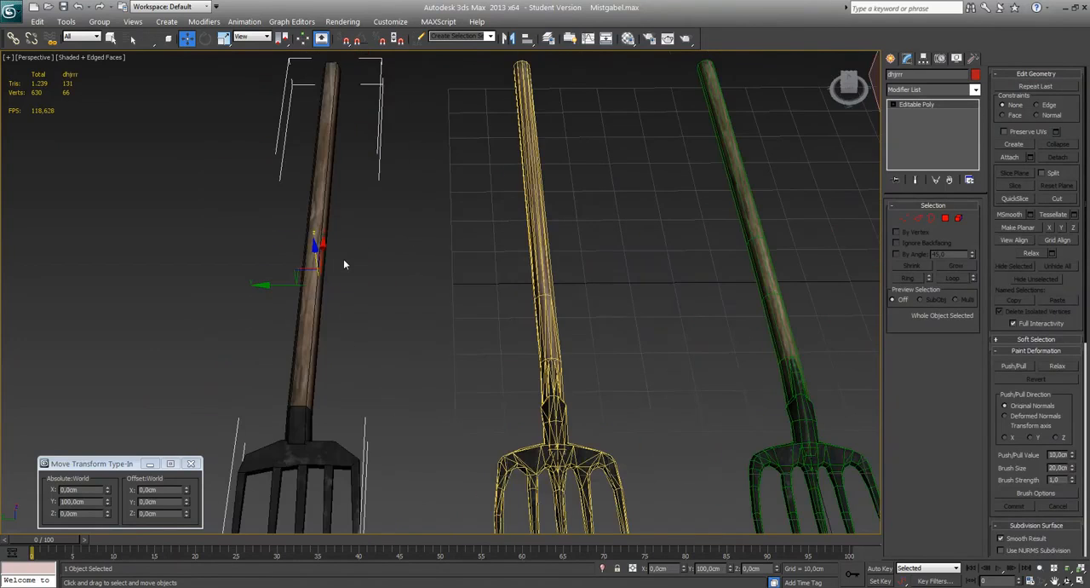
Select the pink box beside the pitchforks to check its triangle and vertex counts.
scroll(599, 270, down, 3)
click(800, 344)
middle_drag(801, 344, 528, 349)
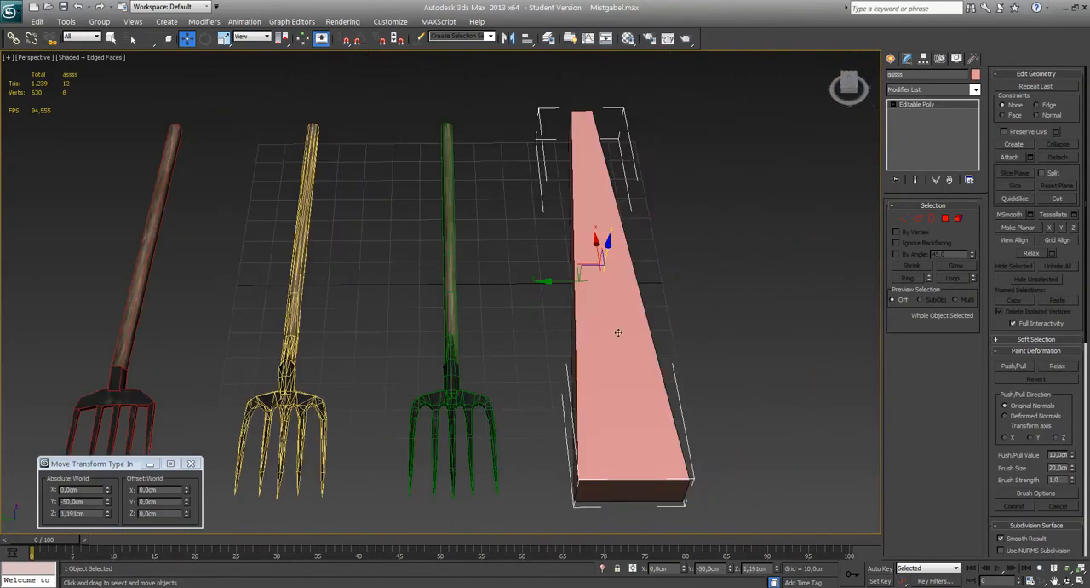
scroll(489, 286, up, 5)
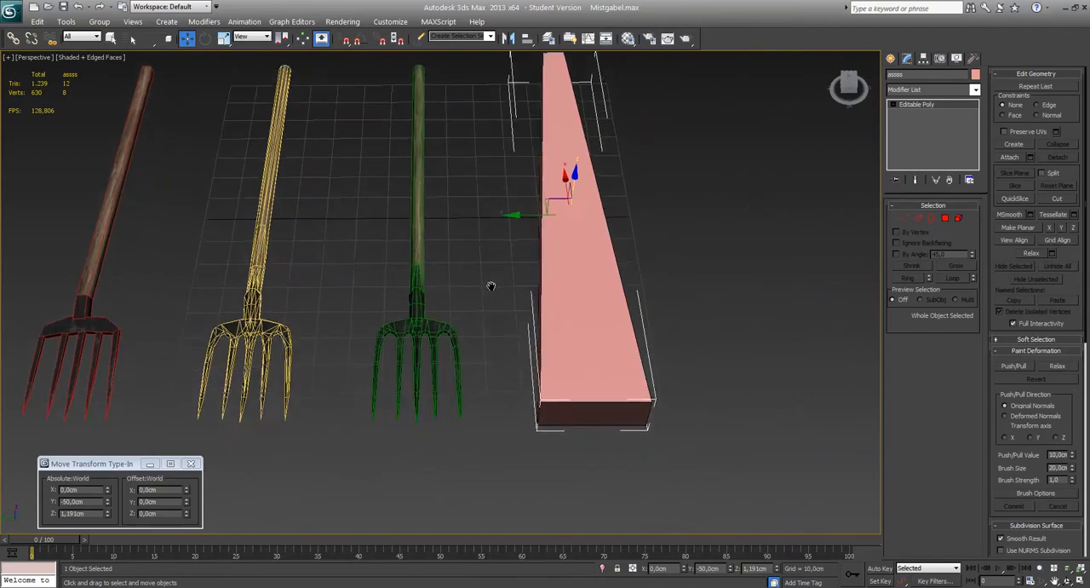
Examine the green pitchfork's head and socket mesh up close.
scroll(490, 294, down, 4)
scroll(492, 300, up, 5)
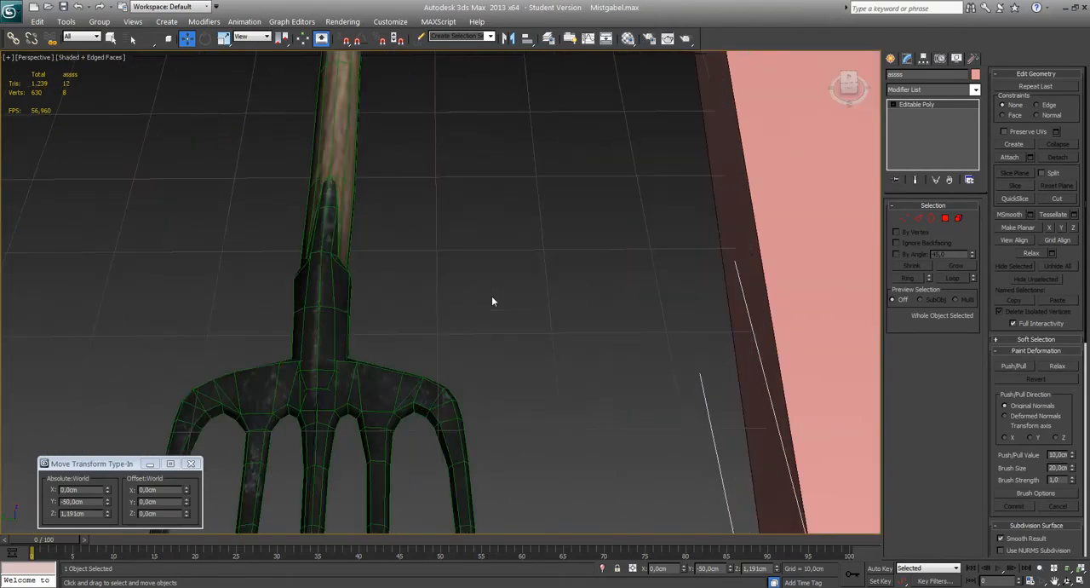
alt+middle_drag(491, 300, 538, 288)
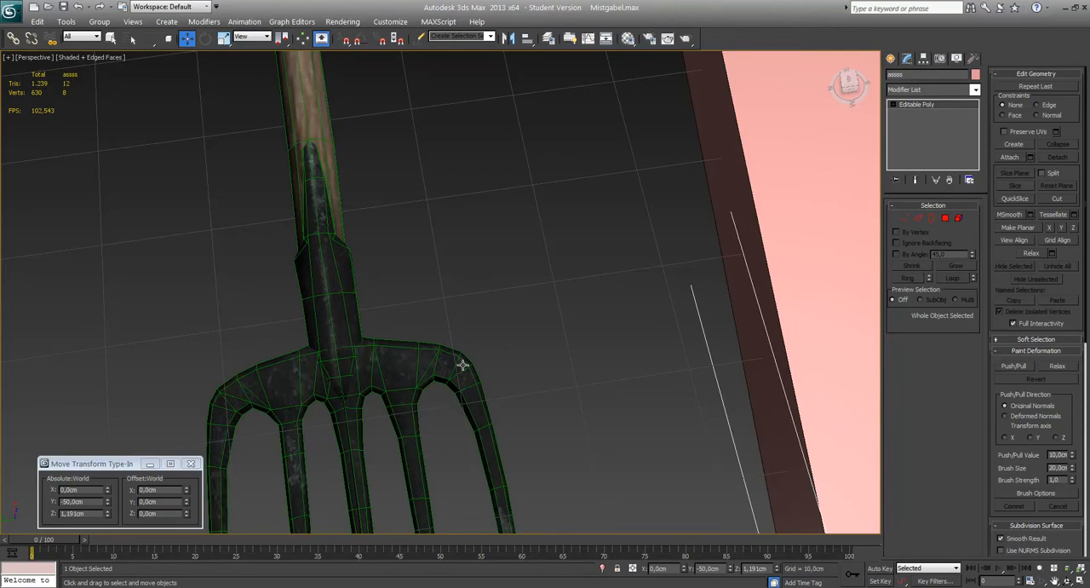
scroll(460, 306, down, 8)
scroll(445, 316, up, 2)
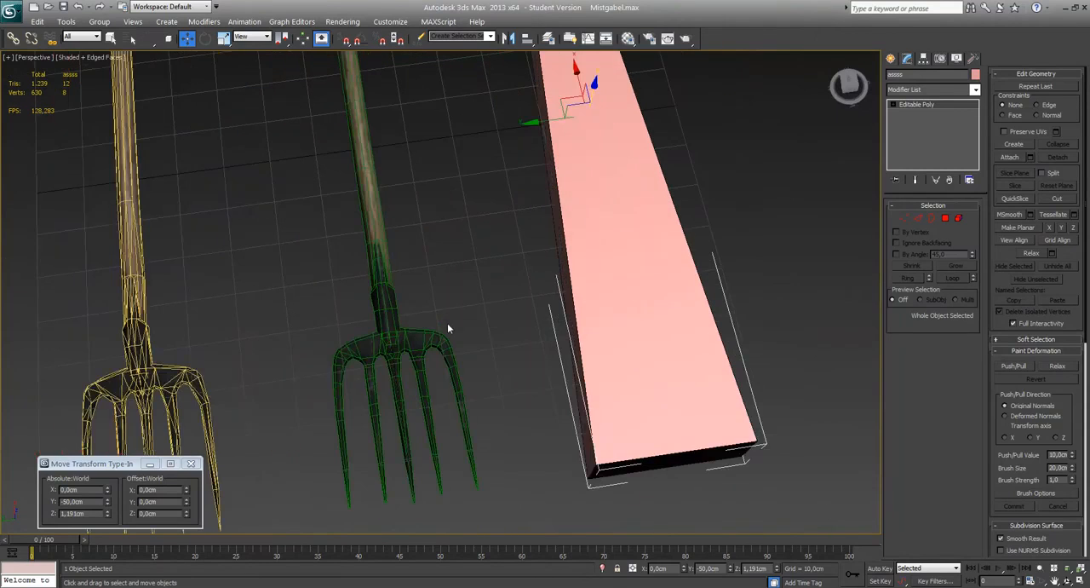
Check the yellow pitchfork's absolute Y position in the move transform values.
scroll(448, 328, up, 5)
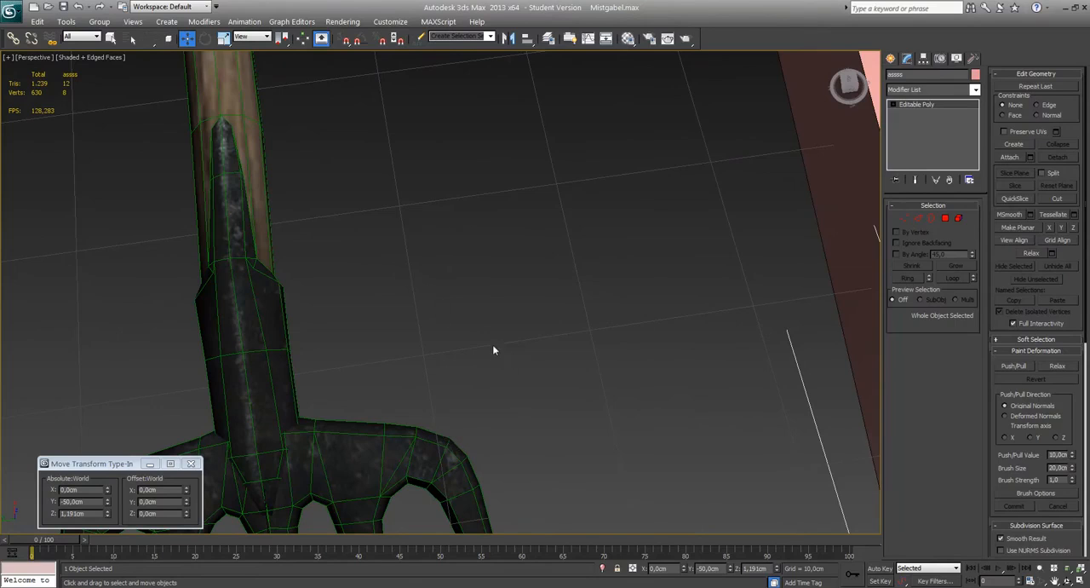
scroll(491, 384, down, 8)
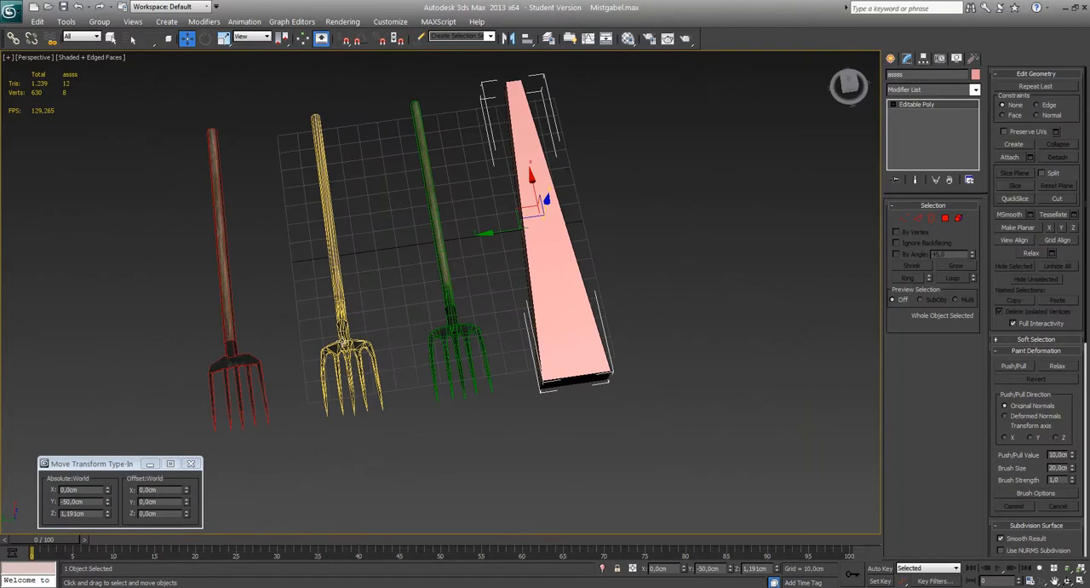
click(341, 340)
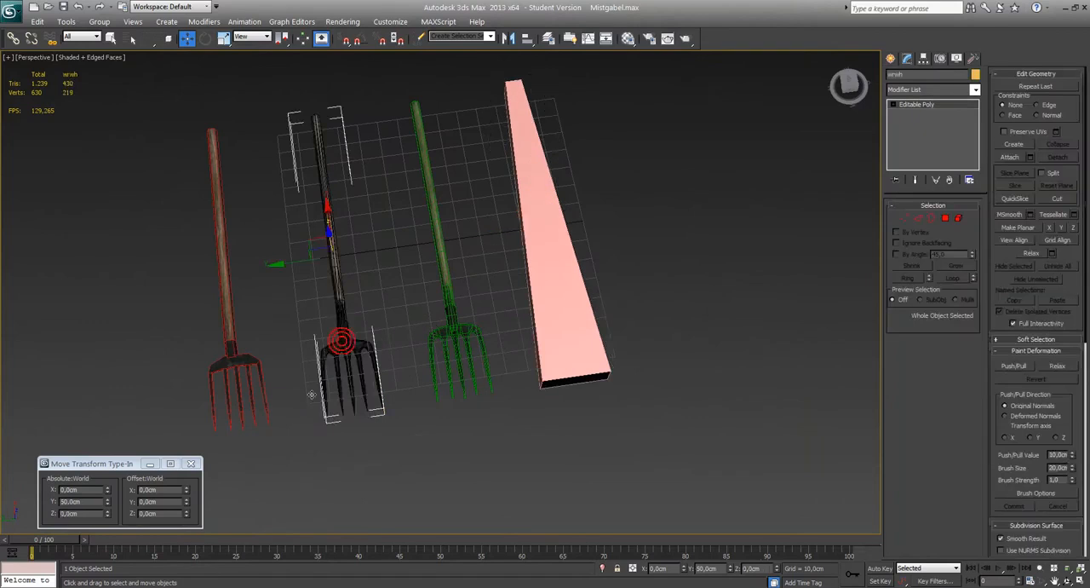
double_click(89, 503)
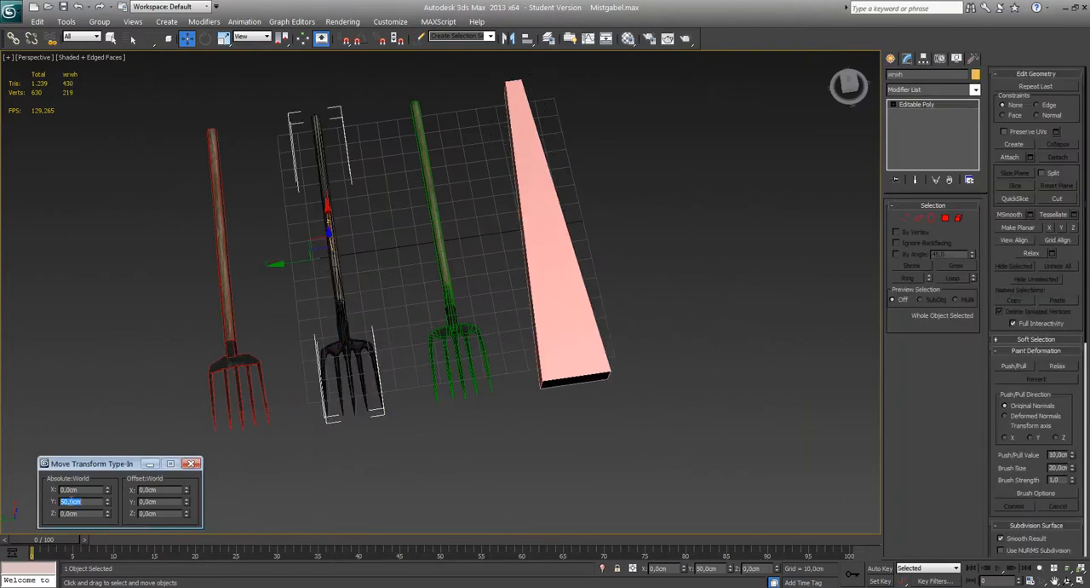
Move the pink box to an absolute Y of 0 around the green pitchfork and make it see-through.
scroll(408, 277, up, 5)
click(523, 309)
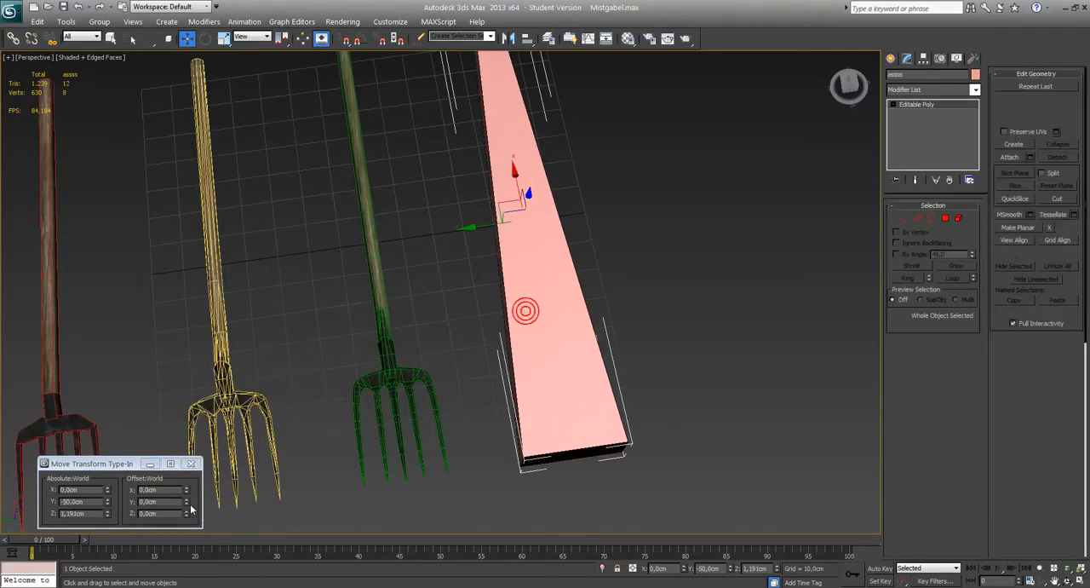
text(0)
key(Return)
middle_drag(352, 361, 406, 361)
key(alt+x)
scroll(406, 361, up, 4)
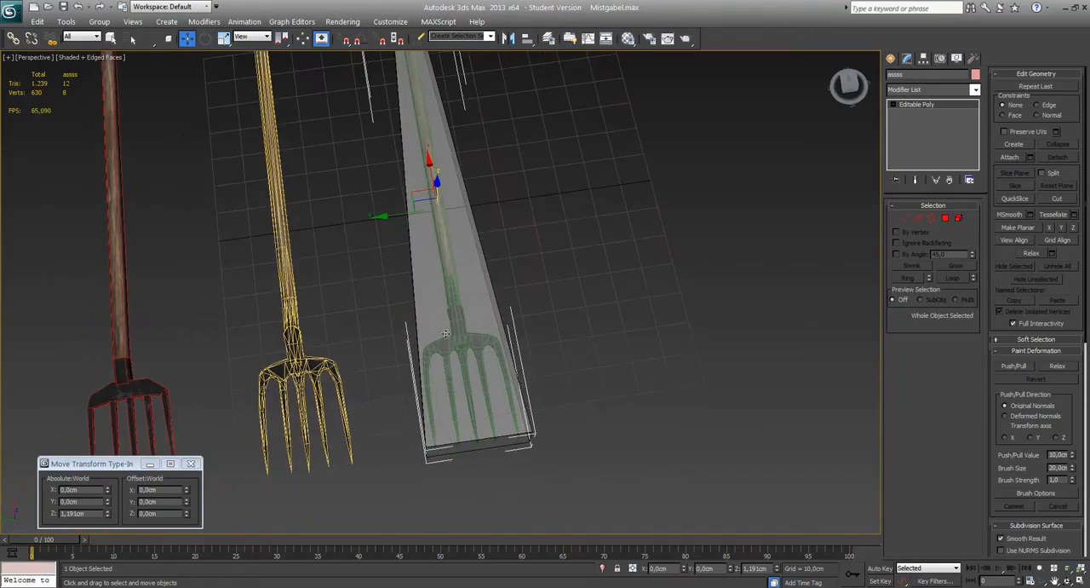
Examine from several distances how the see-through box encloses the green pitchfork's tines and handle.
alt+middle_drag(555, 322, 598, 287)
scroll(515, 331, up, 3)
scroll(528, 333, down, 3)
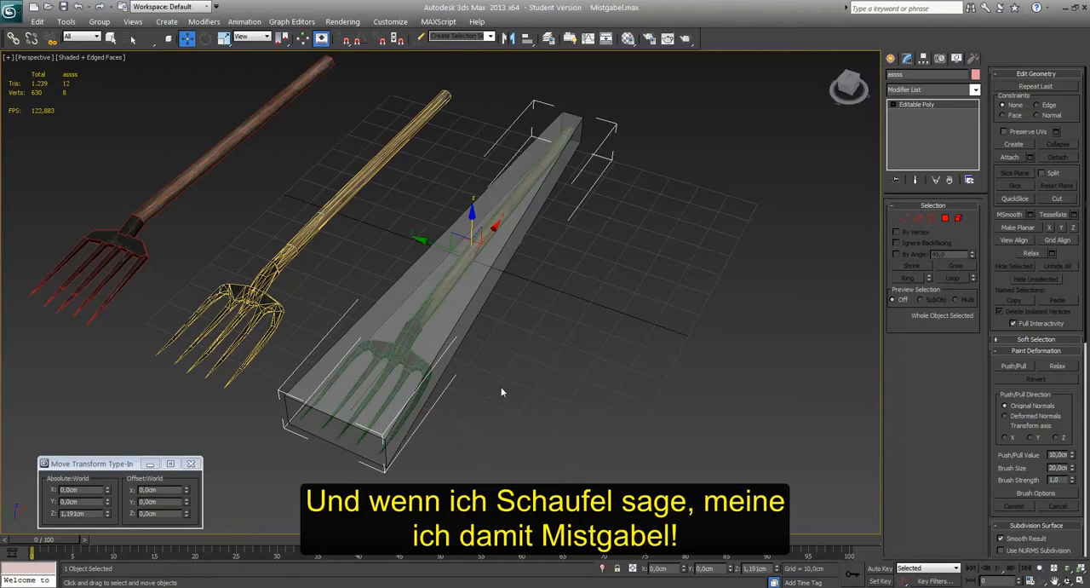
scroll(570, 365, up, 5)
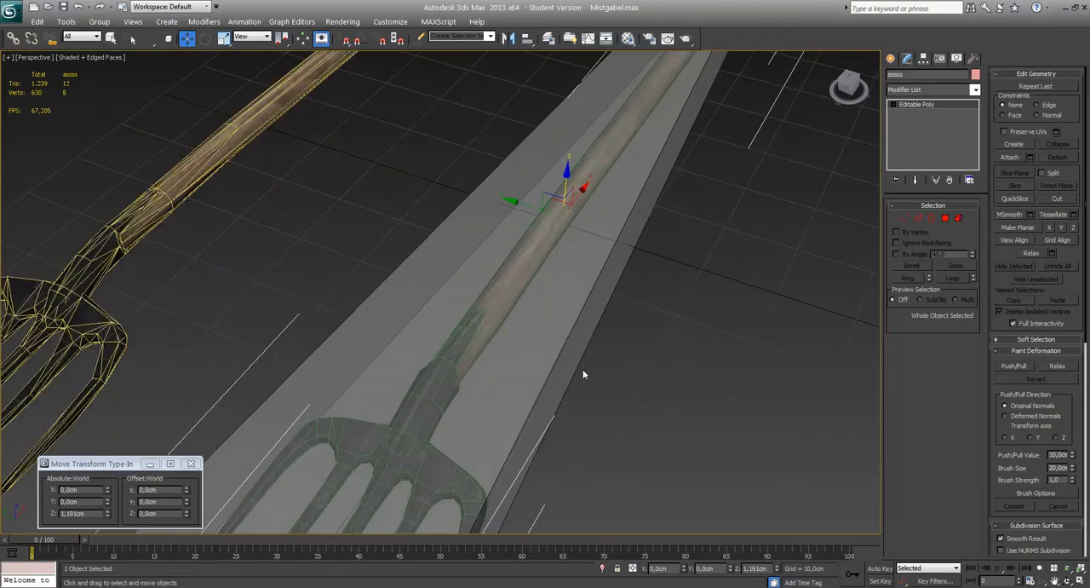
scroll(582, 373, down, 8)
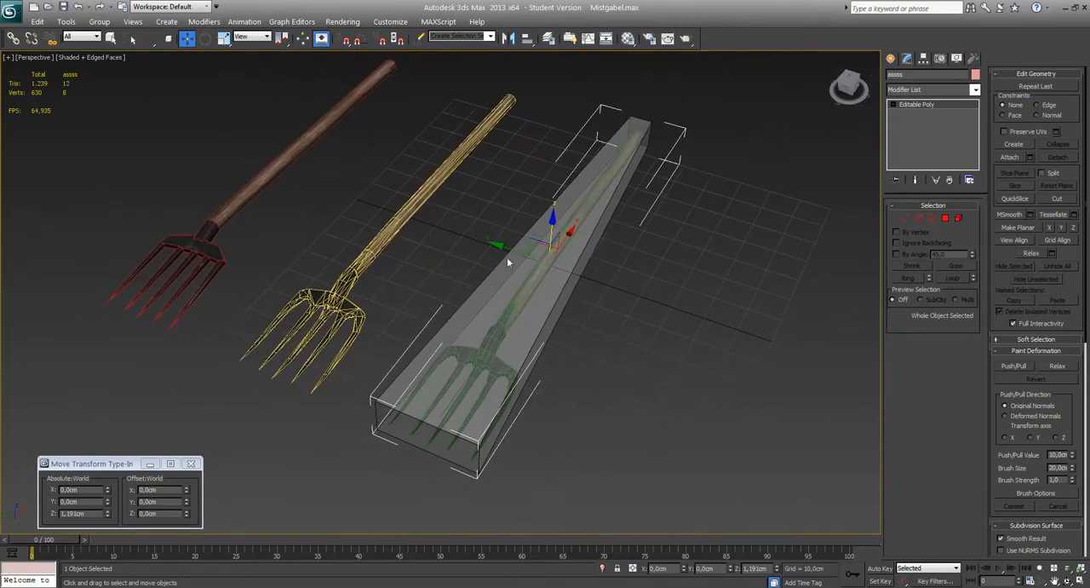
scroll(507, 260, up, 5)
scroll(477, 317, down, 7)
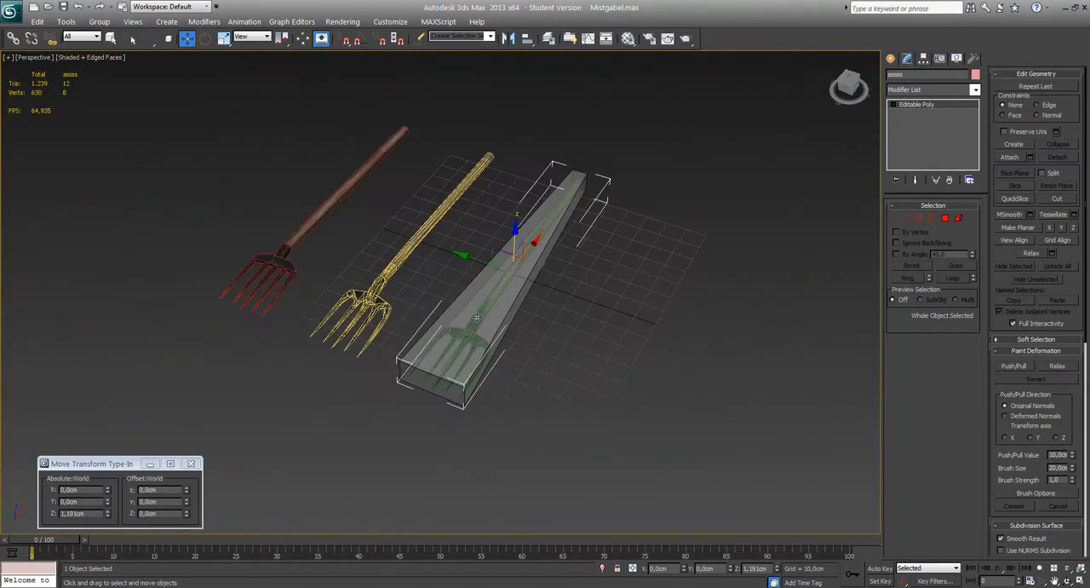
scroll(597, 323, up, 5)
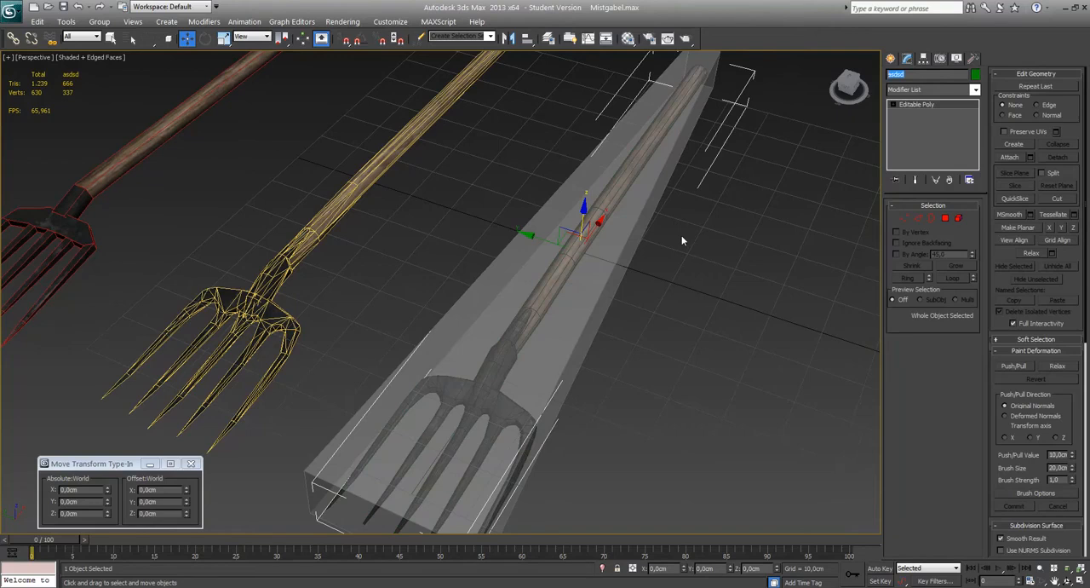
Rename the green pitchfork "fork" and the yellow pitchfork "fork_LOD0".
text(fork)
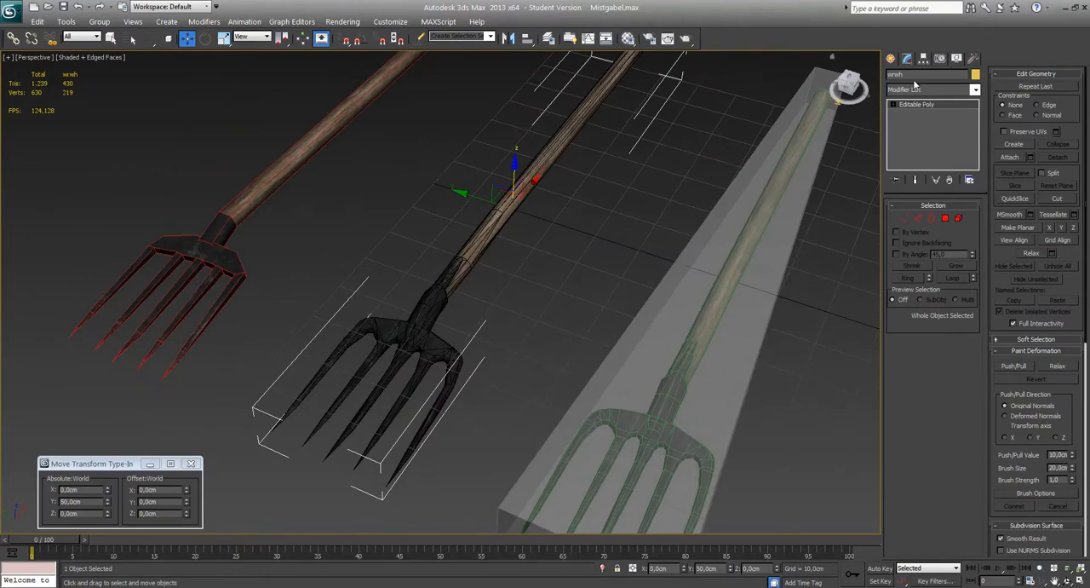
drag(913, 75, 856, 68)
text(fork)
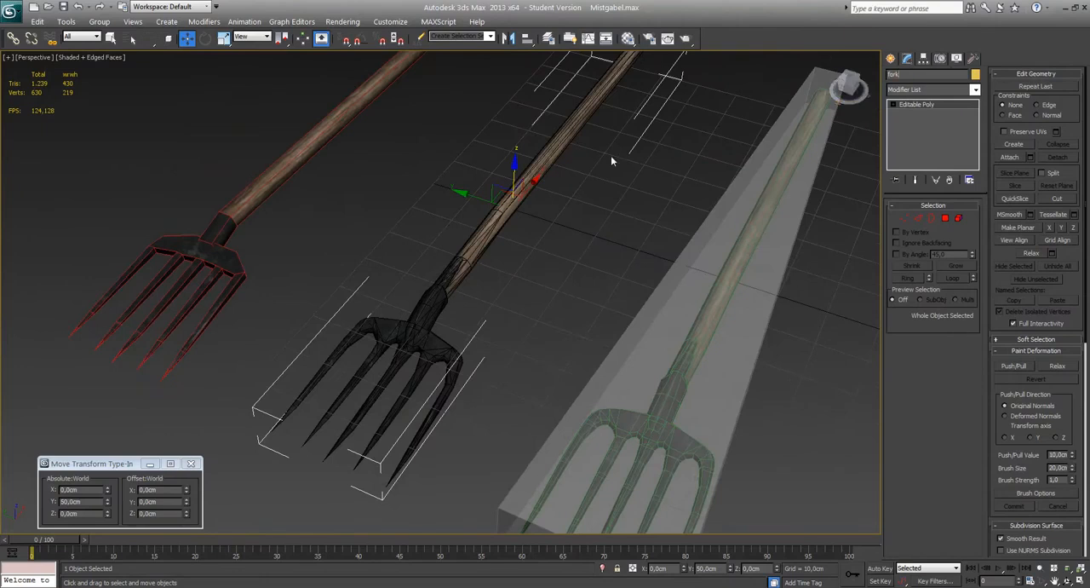
text(_LOD0)
Rename the red pitchfork "fork_LOD2" and the see-through box "fork_COLL".
click(257, 193)
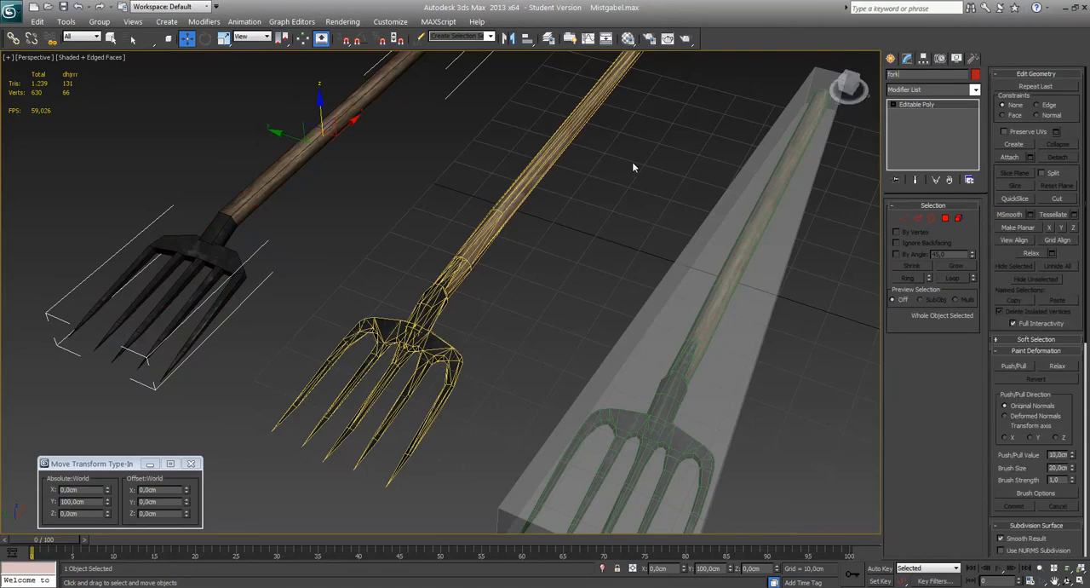
text(_LOD2)
middle_drag(775, 205, 701, 214)
scroll(681, 234, down, 3)
middle_drag(625, 275, 574, 295)
scroll(555, 303, up, 5)
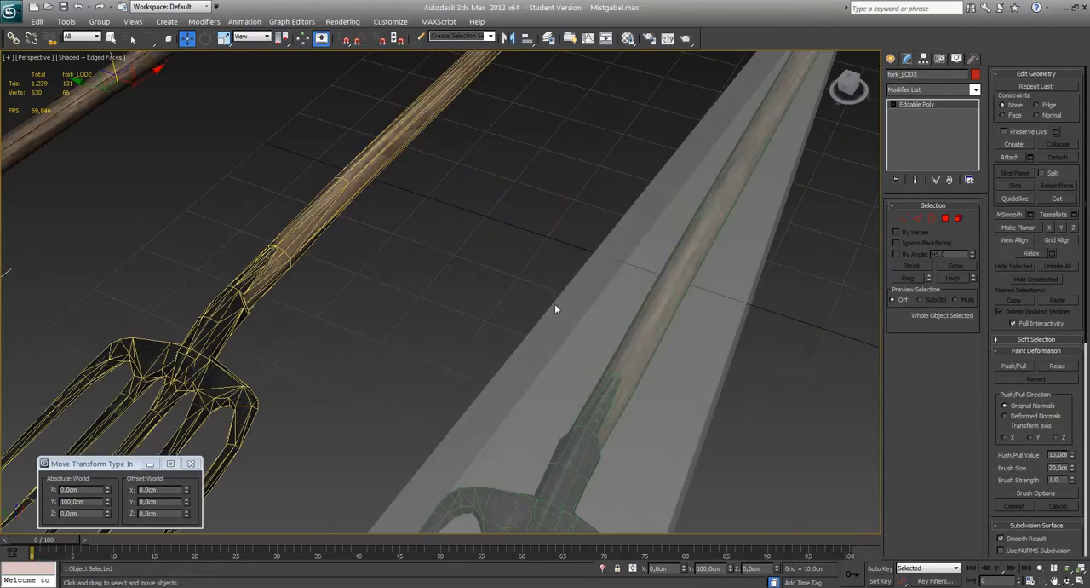
click(564, 301)
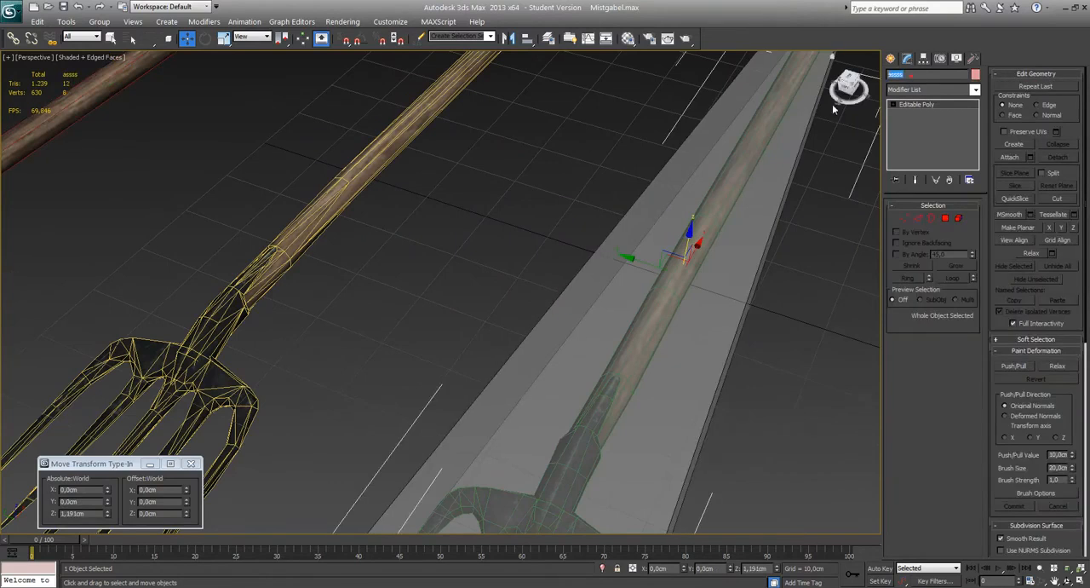
text(_COLL)
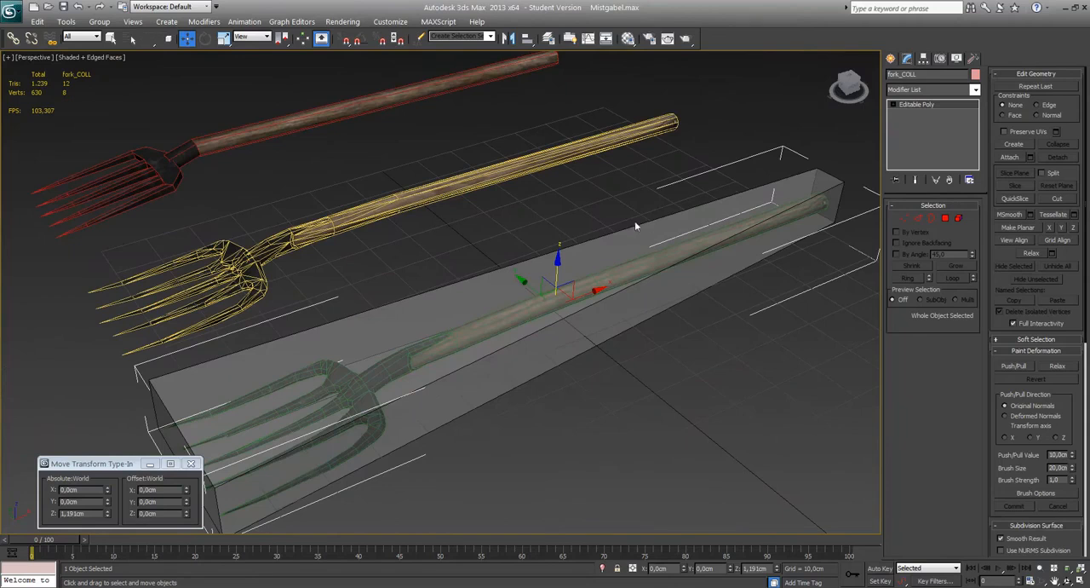
Inspect the fit of the fork_COLL box around the green pitchfork, with the box both selected and deselected.
middle_drag(634, 227, 697, 164)
scroll(698, 166, up, 3)
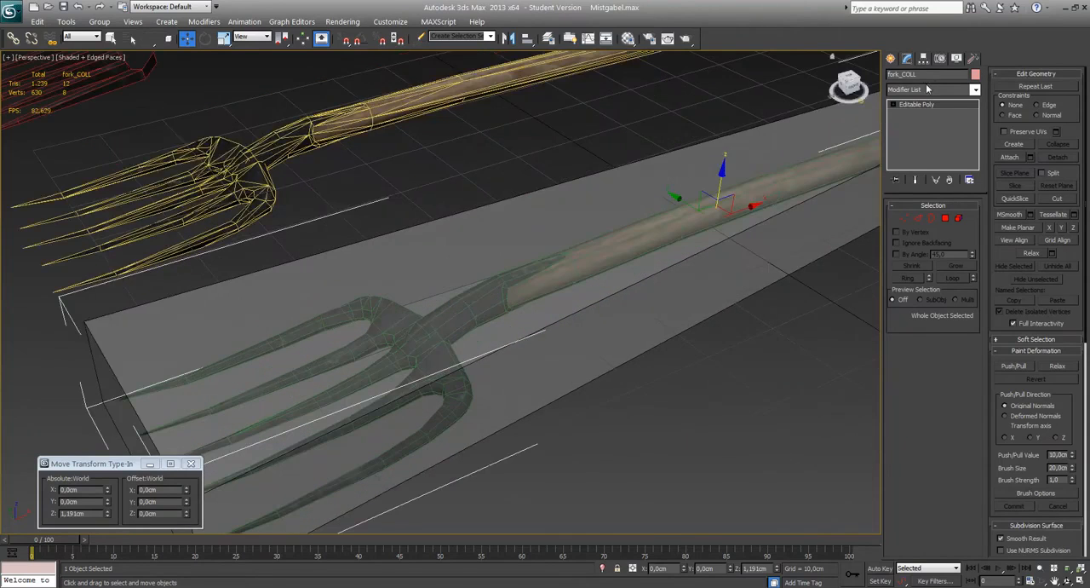
middle_drag(689, 170, 632, 186)
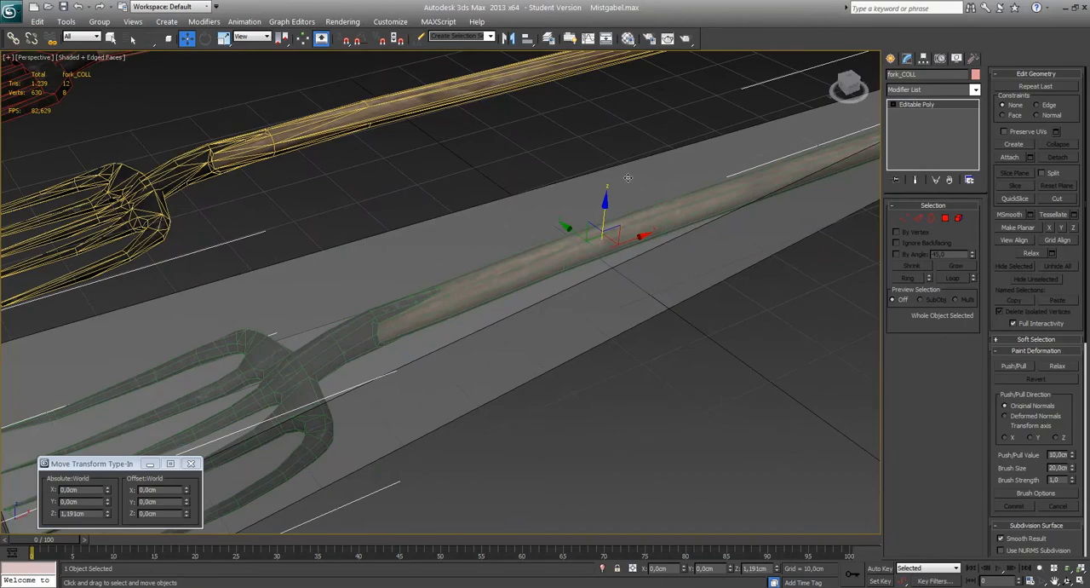
middle_drag(582, 264, 580, 266)
scroll(581, 265, down, 3)
scroll(581, 265, up, 3)
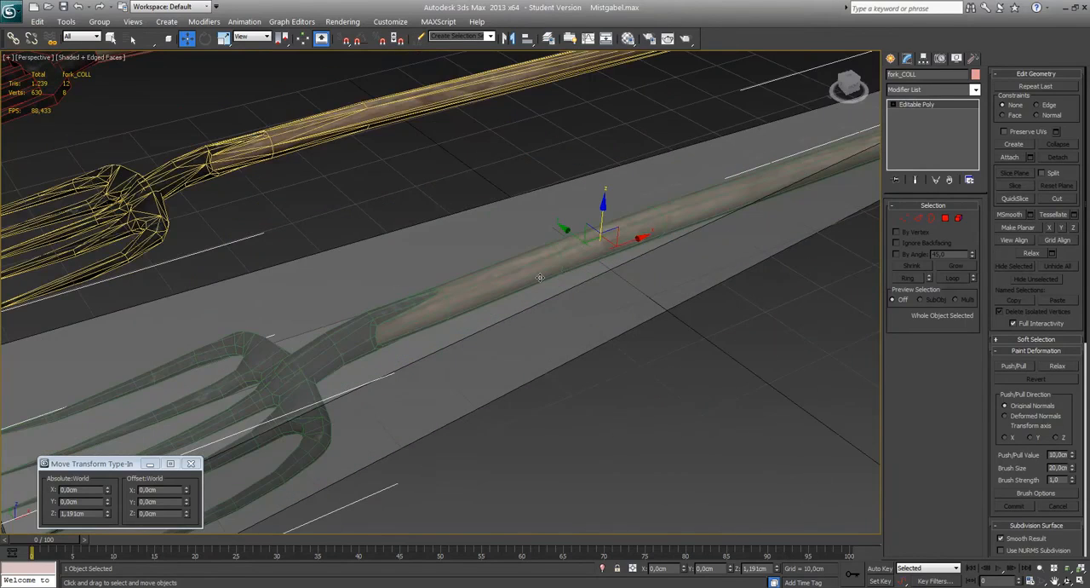
scroll(540, 278, down, 5)
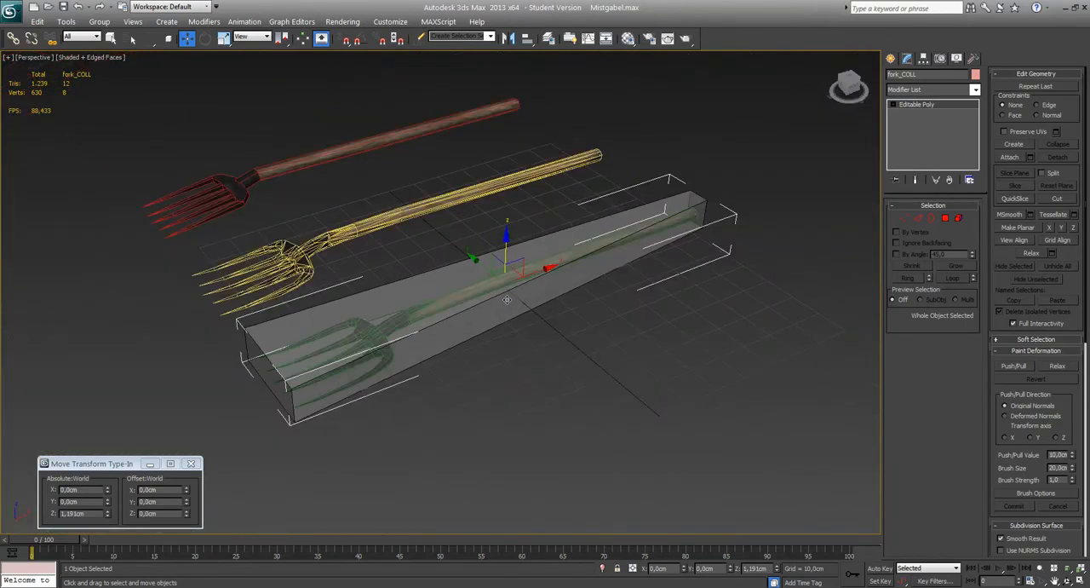
scroll(423, 316, up, 4)
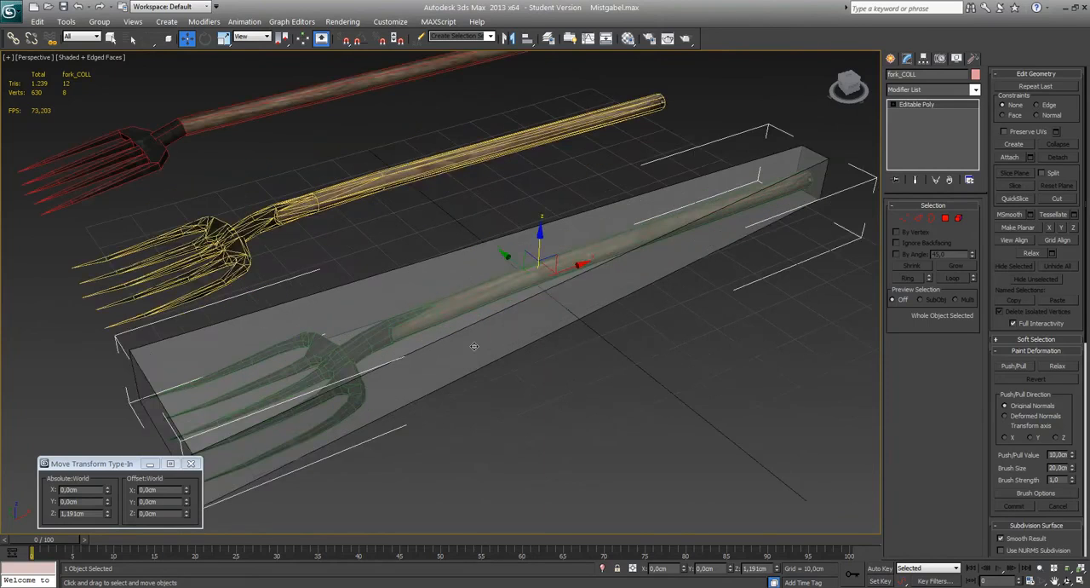
middle_drag(474, 346, 617, 337)
scroll(539, 360, up, 3)
scroll(565, 350, down, 3)
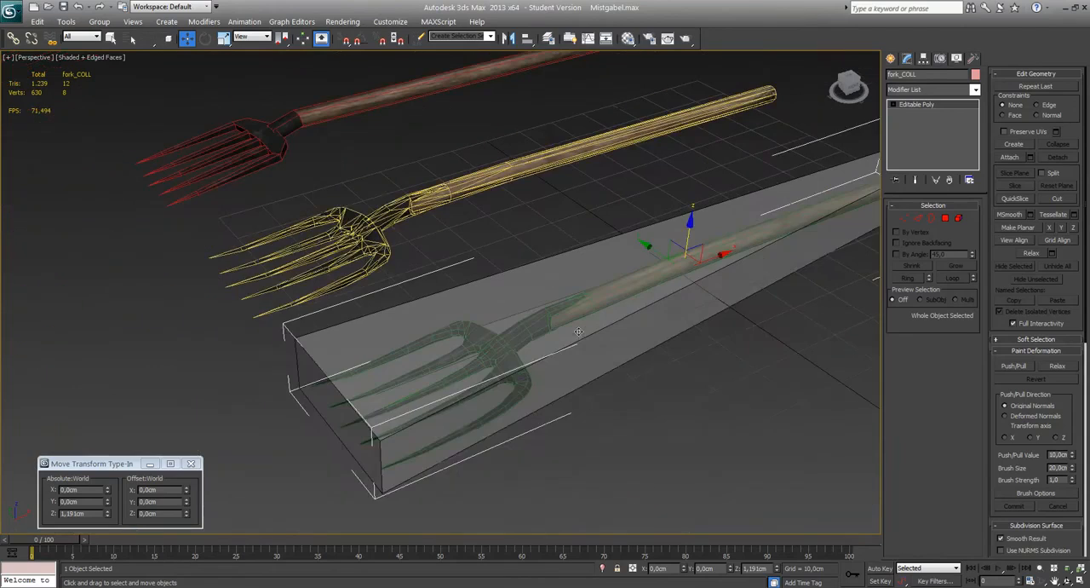
click(717, 395)
scroll(558, 377, up, 4)
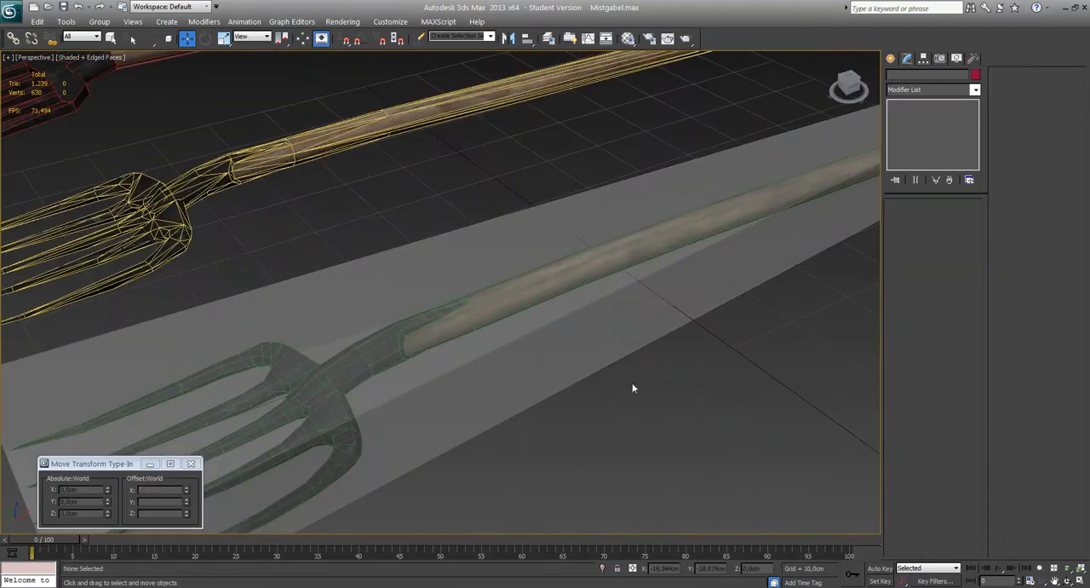
click(593, 325)
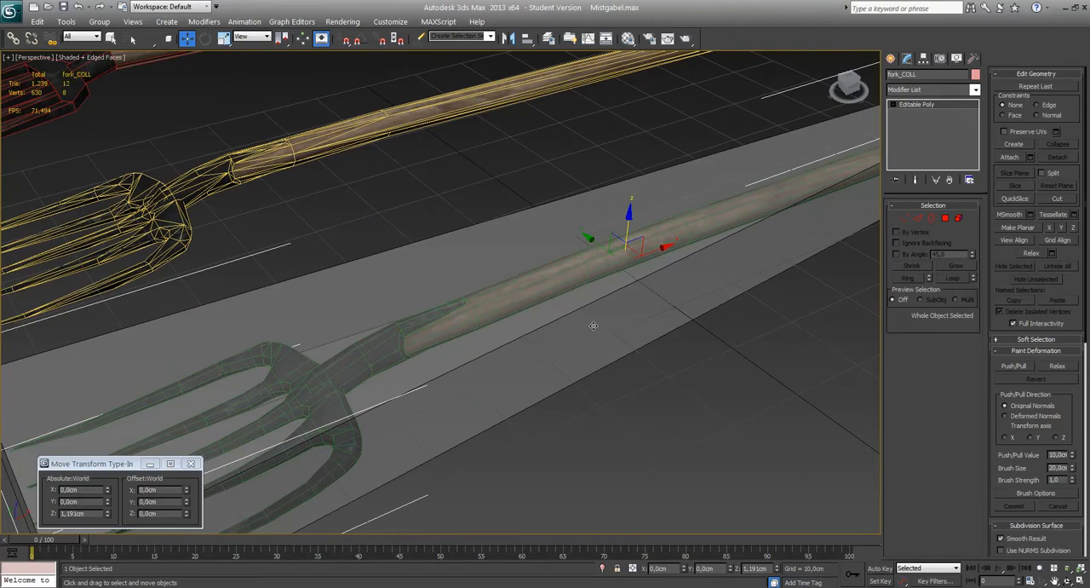
scroll(584, 266, down, 5)
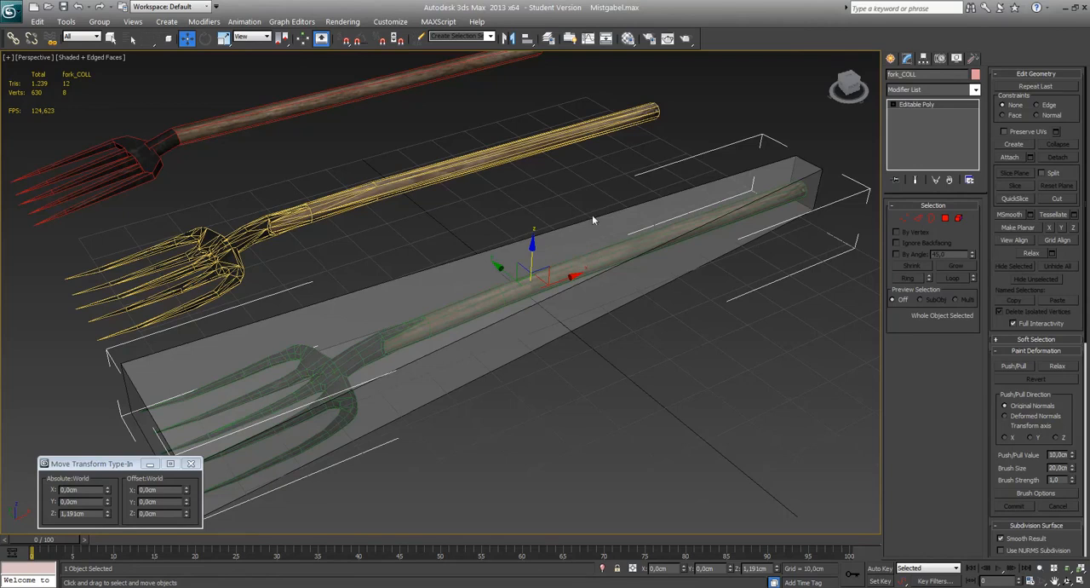
Move the fork_COLL box to an absolute Y of -50 cm, clear of the green pitchfork.
middle_drag(593, 220, 591, 222)
double_click(89, 499)
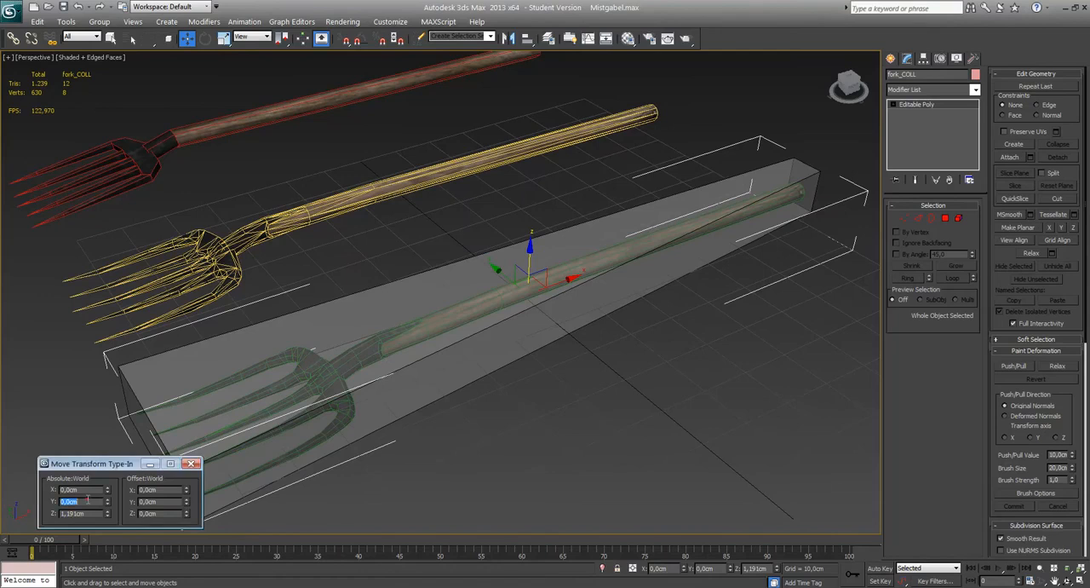
text(-50)
key(Return)
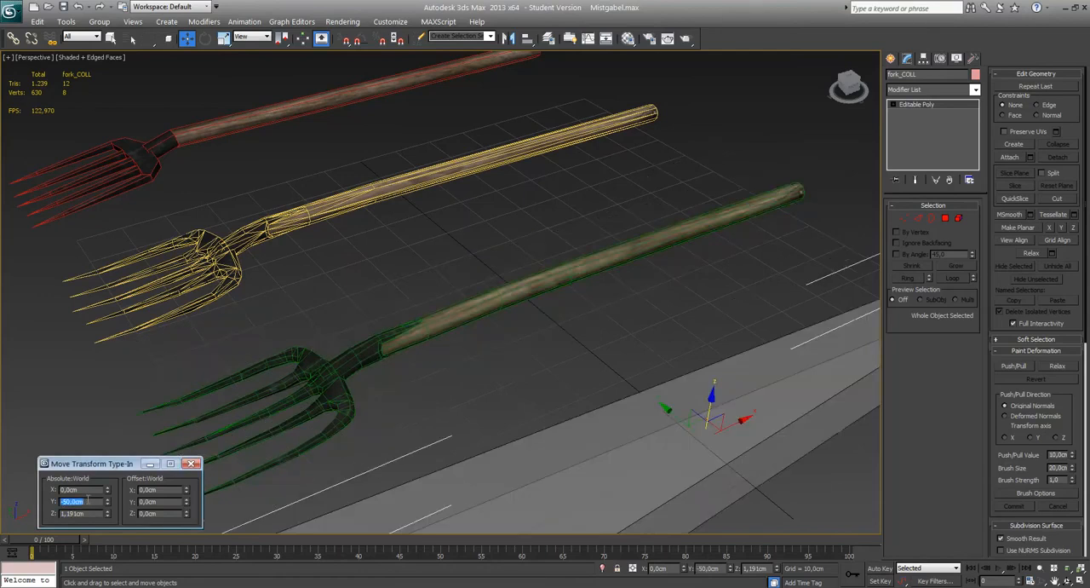
Examine the green pitchfork's metal head, socket and wooden handle up close with nothing selected.
middle_drag(526, 259, 508, 225)
scroll(511, 223, down, 2)
scroll(513, 224, up, 2)
click(735, 230)
scroll(590, 254, up, 3)
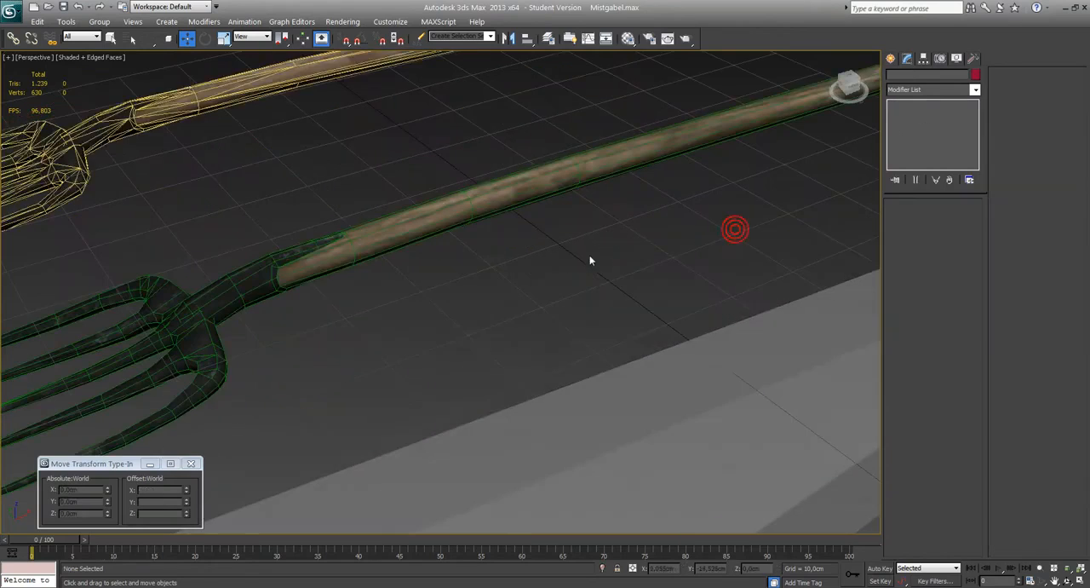
scroll(619, 264, down, 4)
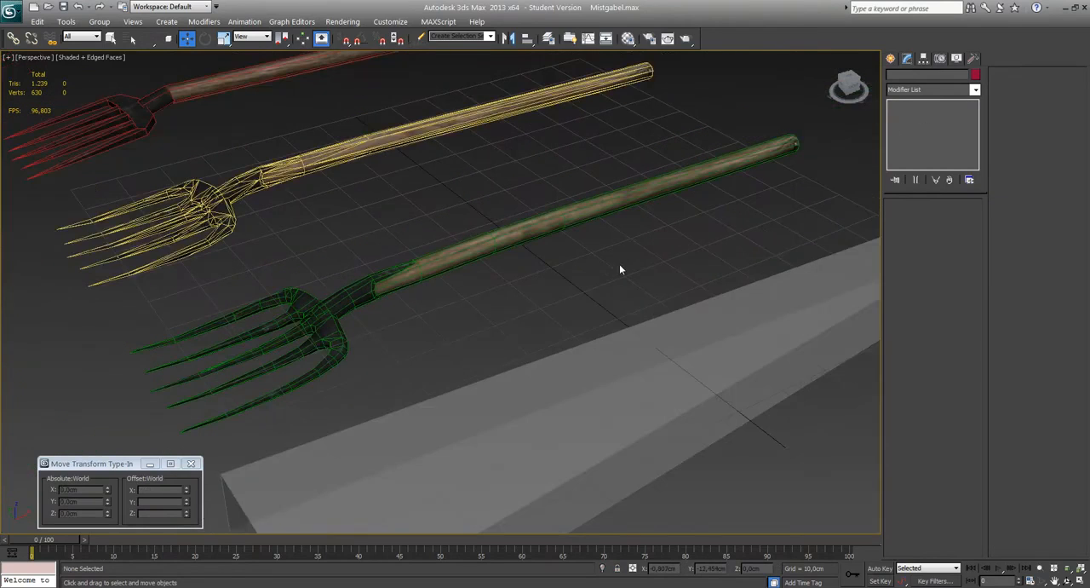
scroll(579, 247, up, 4)
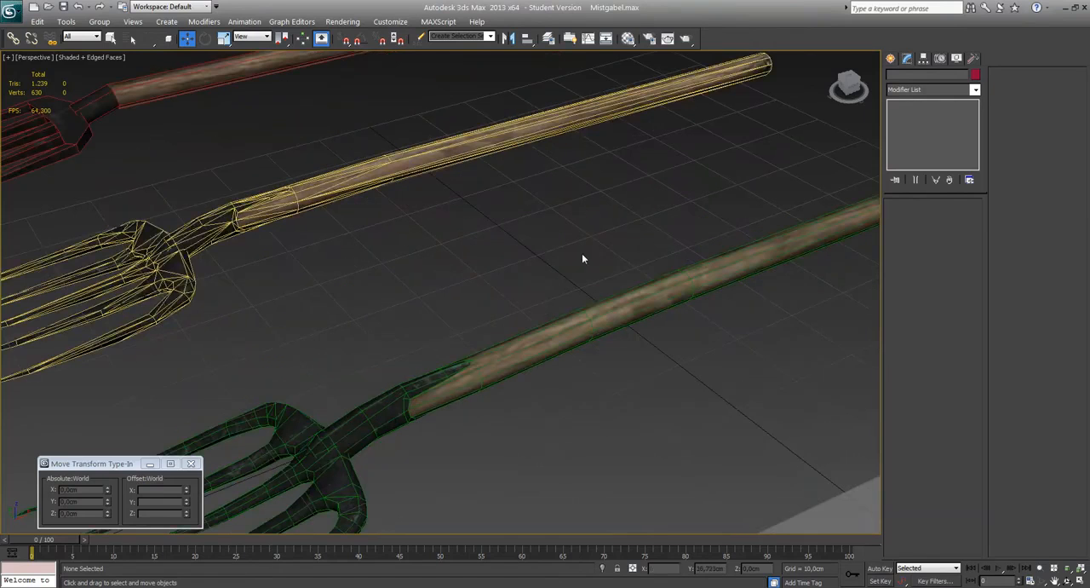
scroll(559, 327, up, 2)
scroll(623, 324, up, 2)
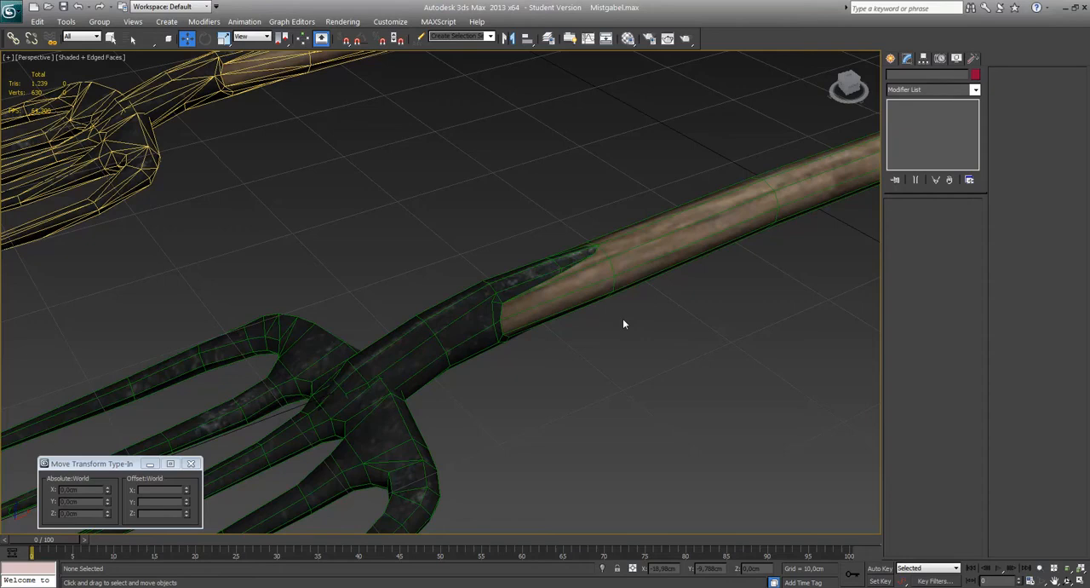
alt+middle_drag(623, 323, 584, 350)
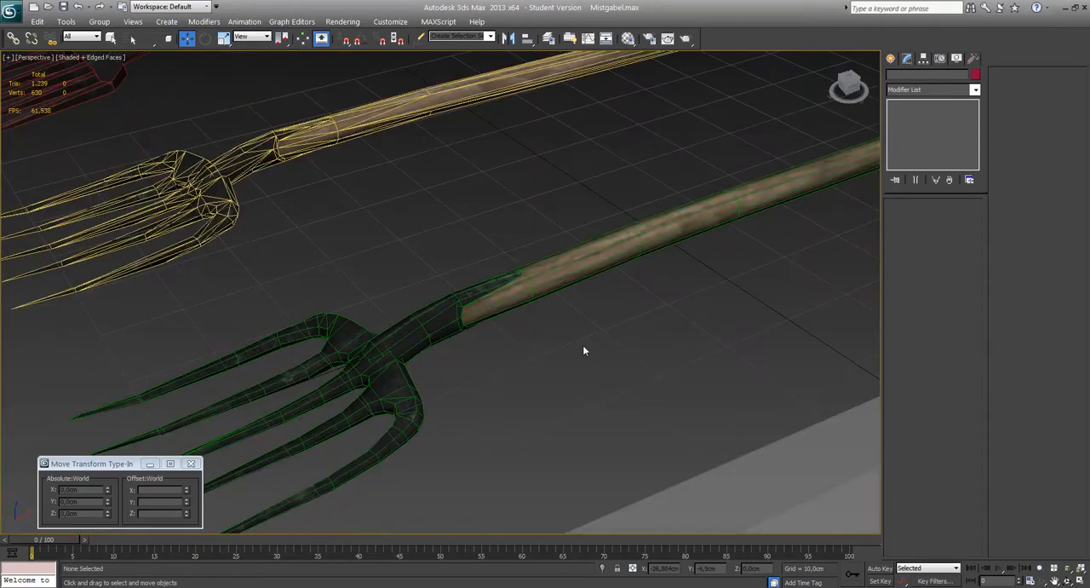
Open the Material Editor to compare the Gabel_textur sub-materials Holz, Metall and Checker with the green pitchfork's handle.
key(m)
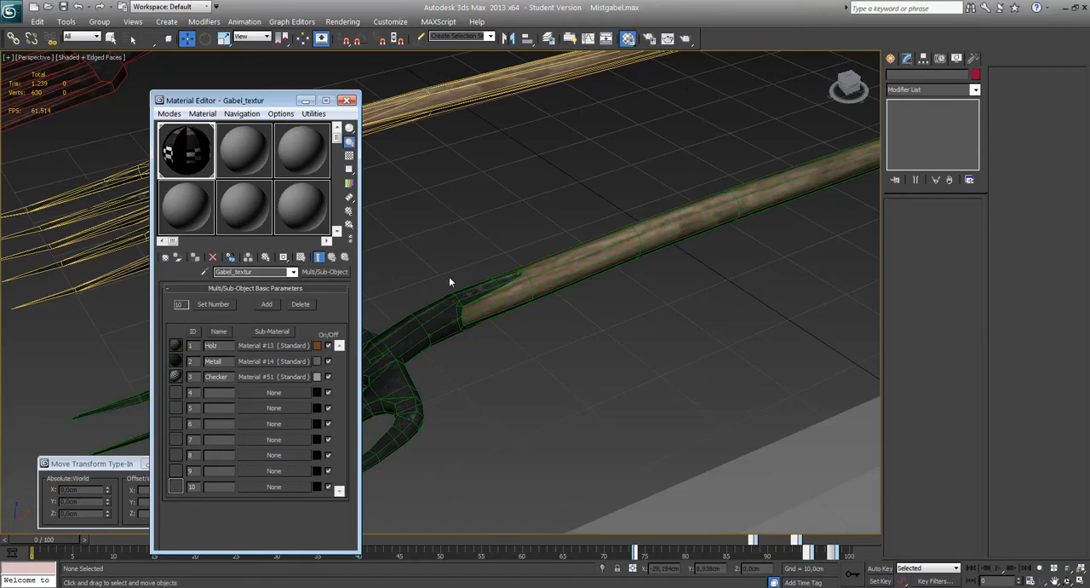
scroll(449, 279, up, 3)
middle_drag(448, 280, 294, 383)
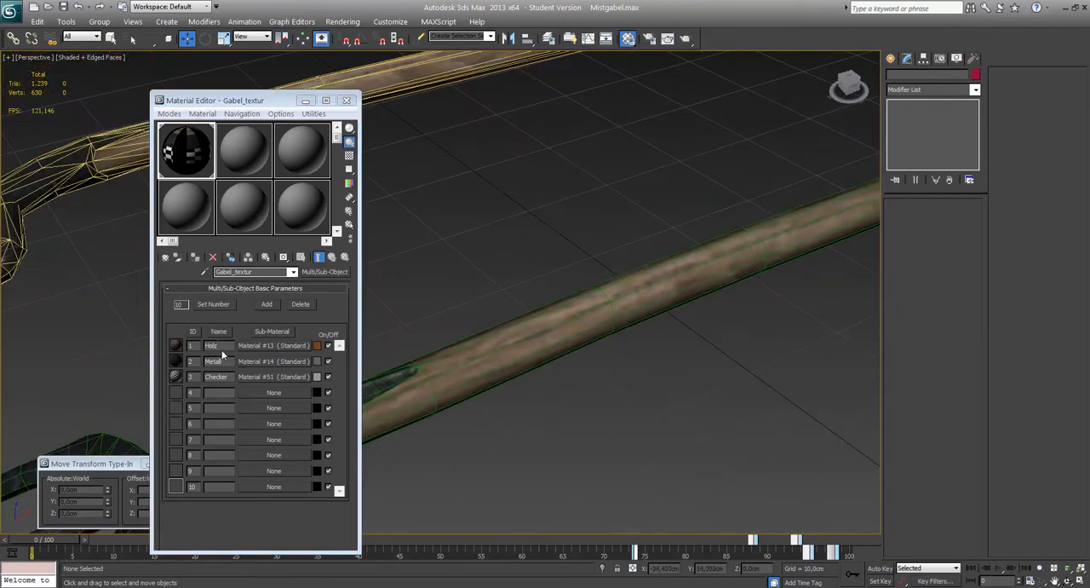
Look up the shovel_01 wood texture and the metal_beams_01 texture in the Asset Browser and compare them with the Holz and Metall sub-materials.
click(520, 586)
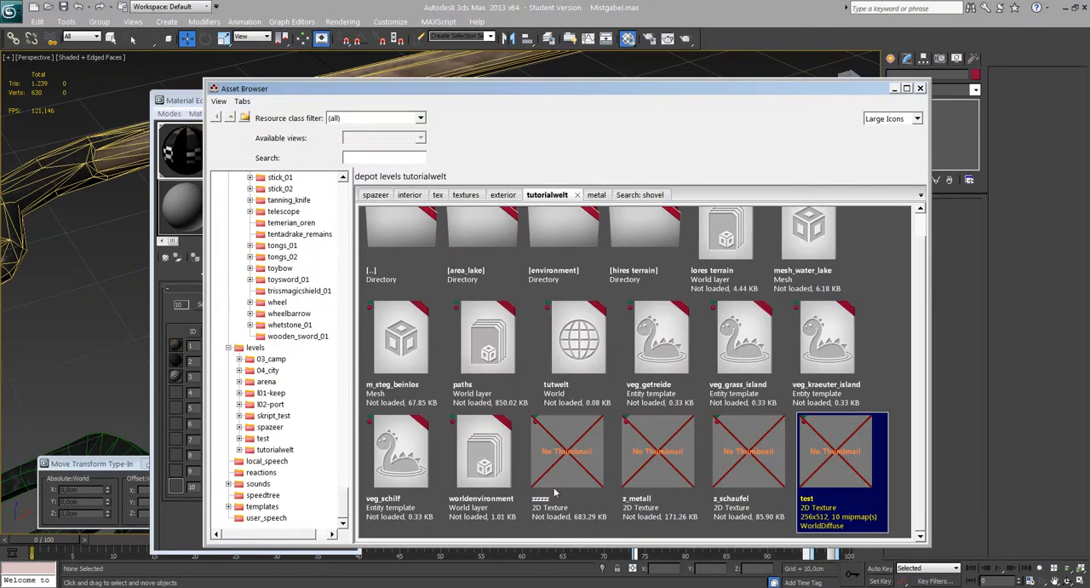
click(636, 196)
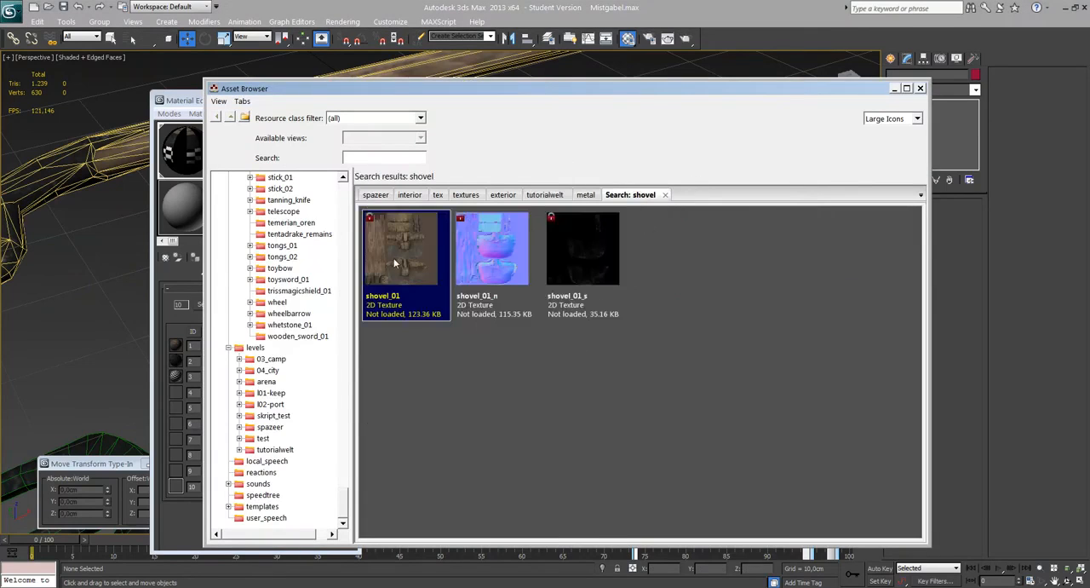
click(174, 321)
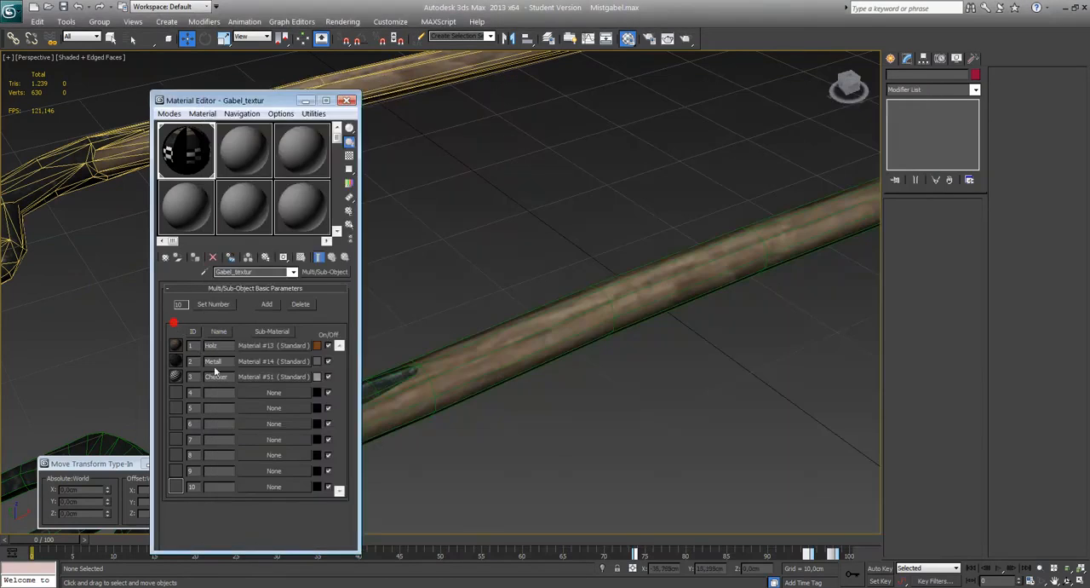
click(579, 586)
click(585, 199)
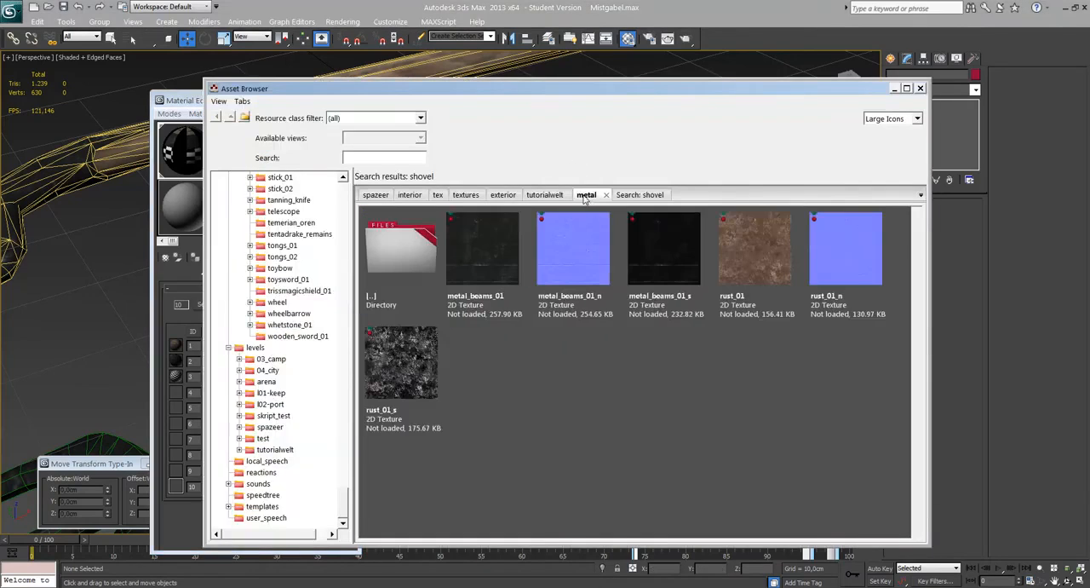
click(482, 317)
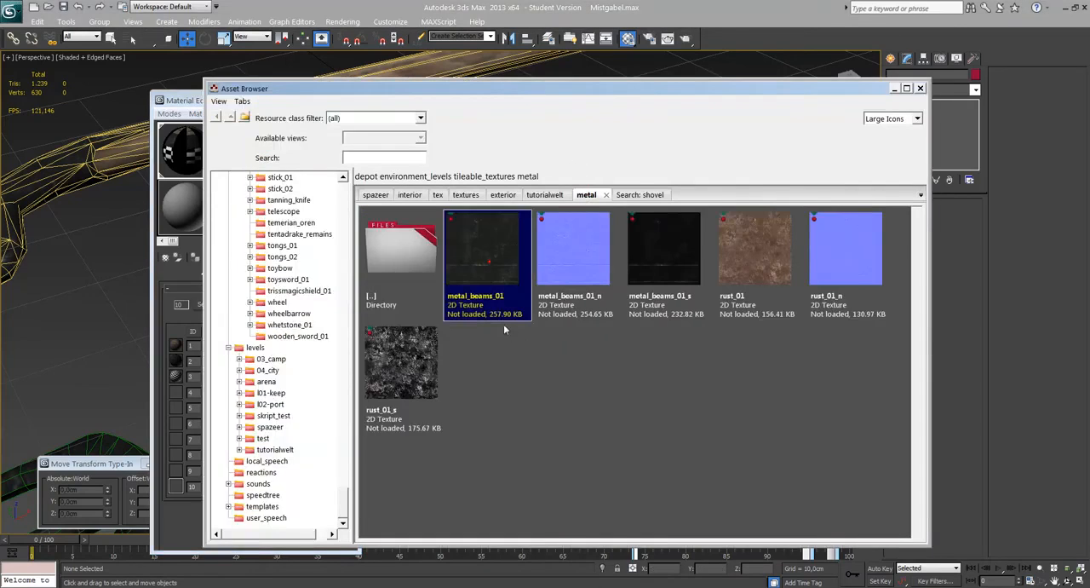
click(534, 374)
click(176, 99)
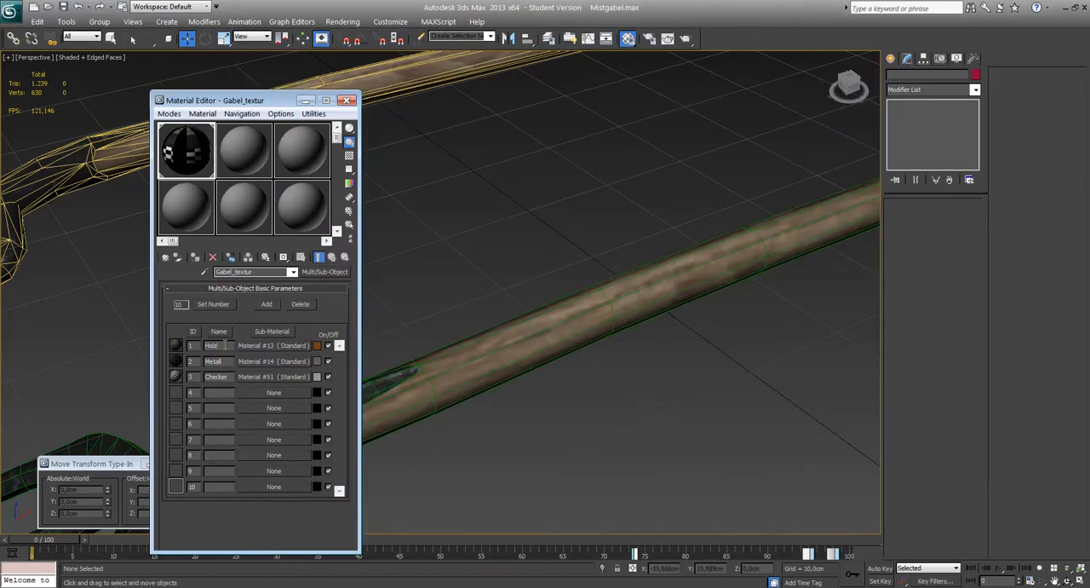
Select the polygons along the middle section of the fork's wooden handle to check their material ID.
click(454, 380)
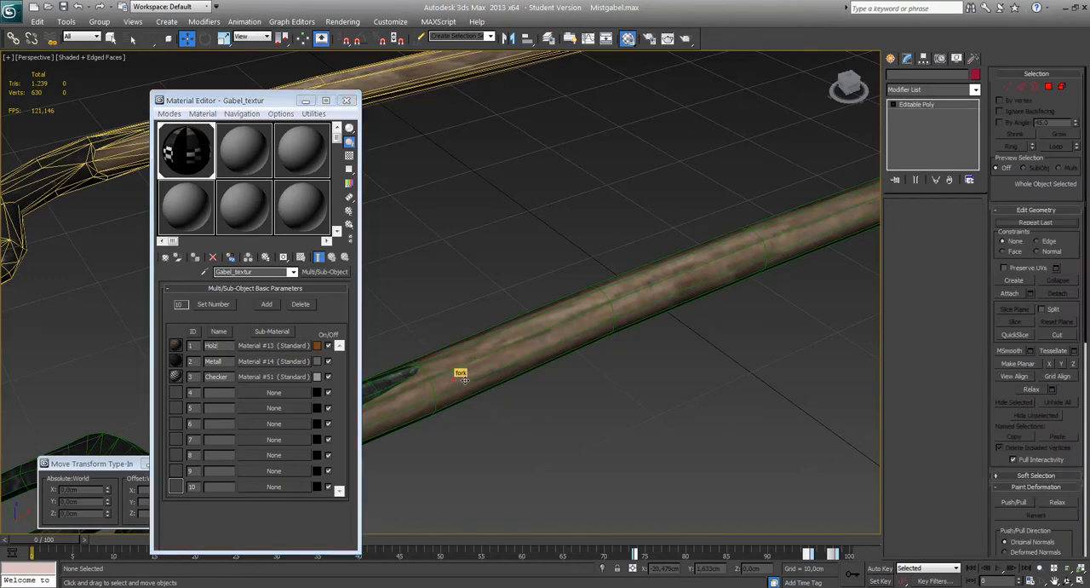
key(4)
drag(564, 223, 681, 391)
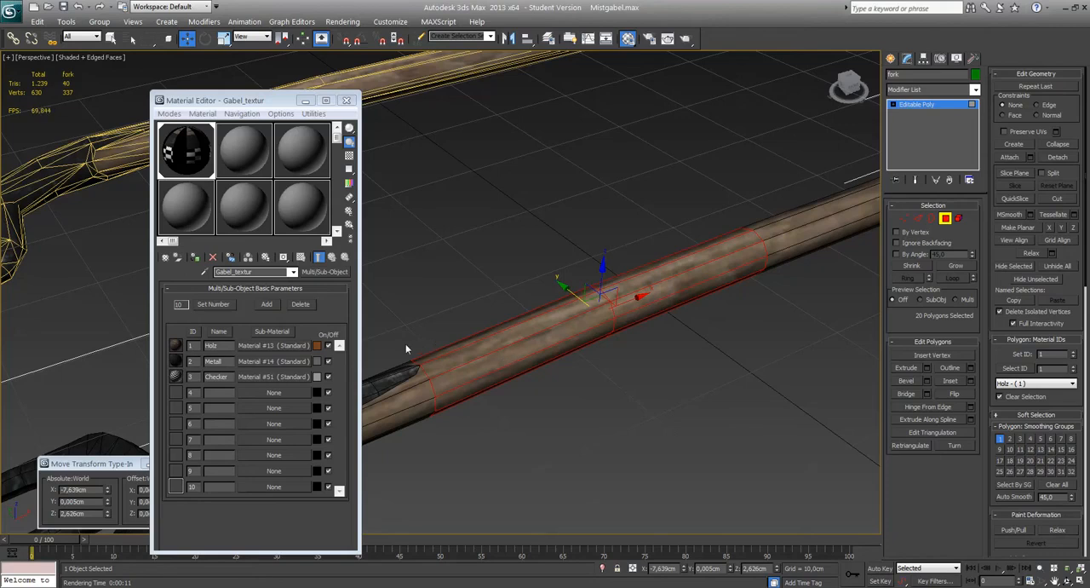
Rename the Holz sub-material to shovel_01, matching the texture name in the Asset Browser, and return to Gabel_textur.
click(284, 346)
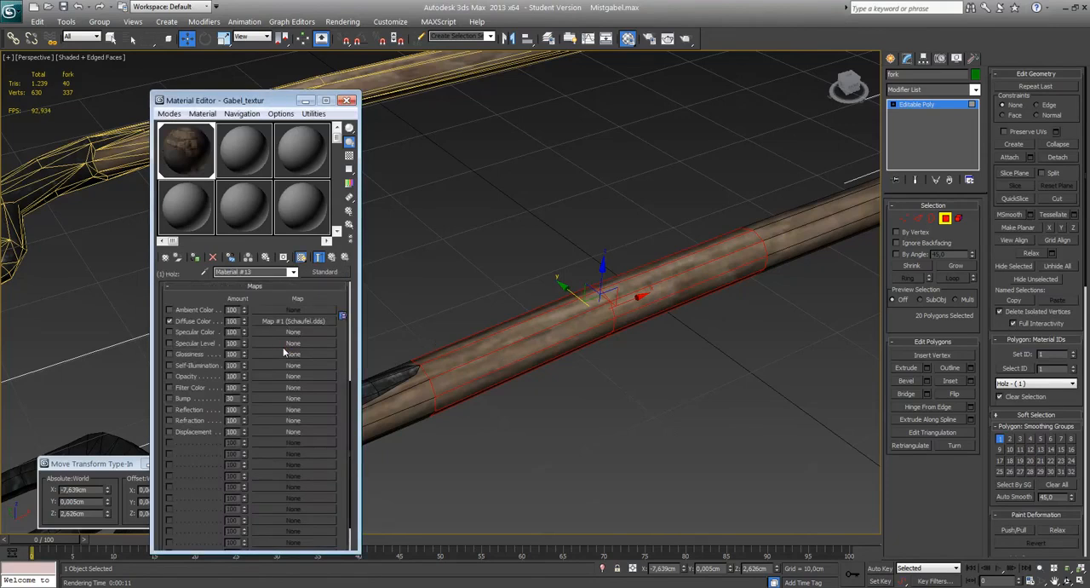
click(226, 272)
click(562, 586)
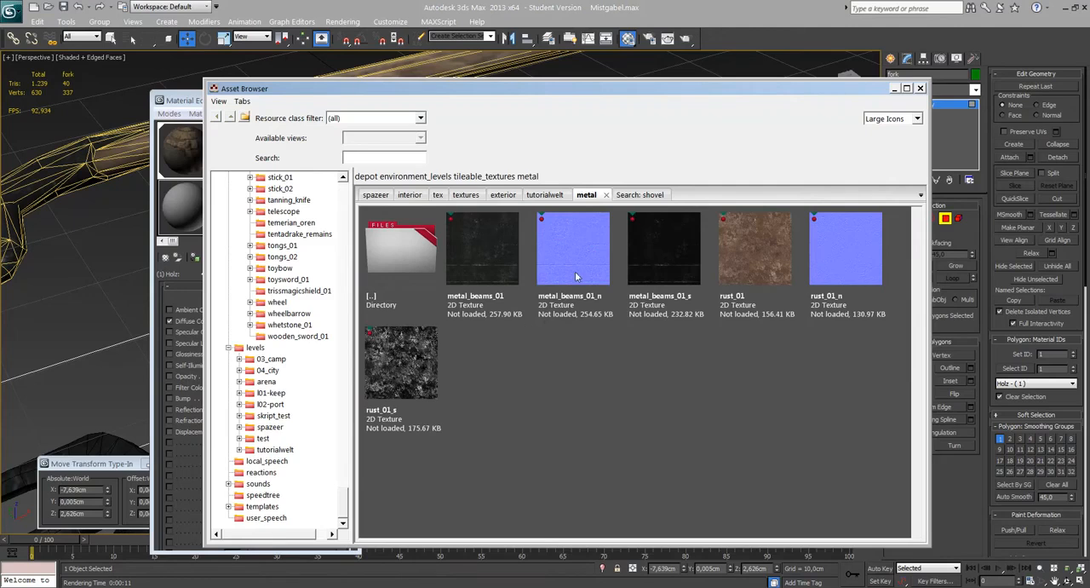
click(639, 194)
click(432, 273)
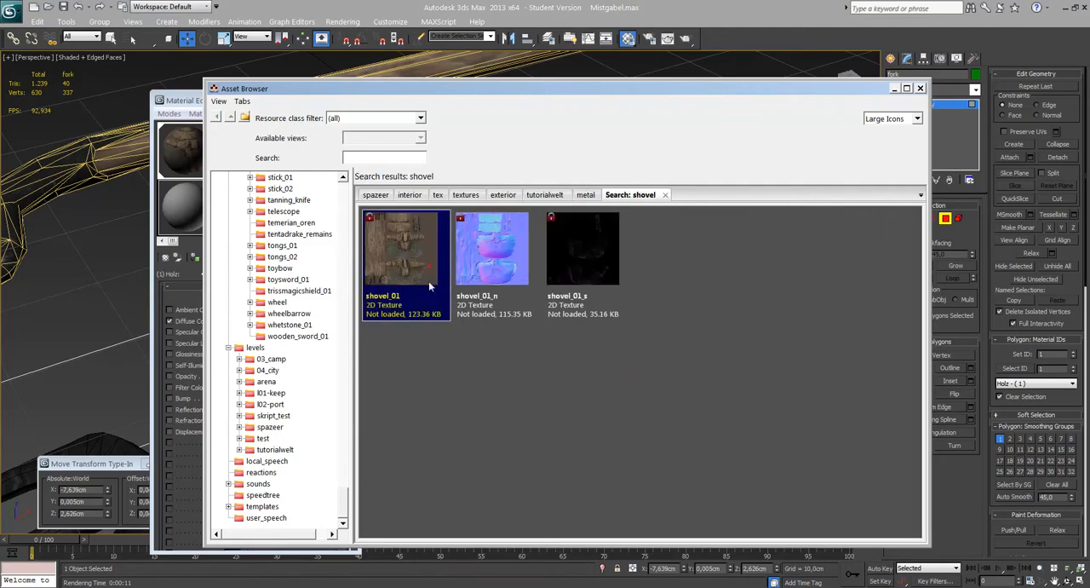
click(181, 113)
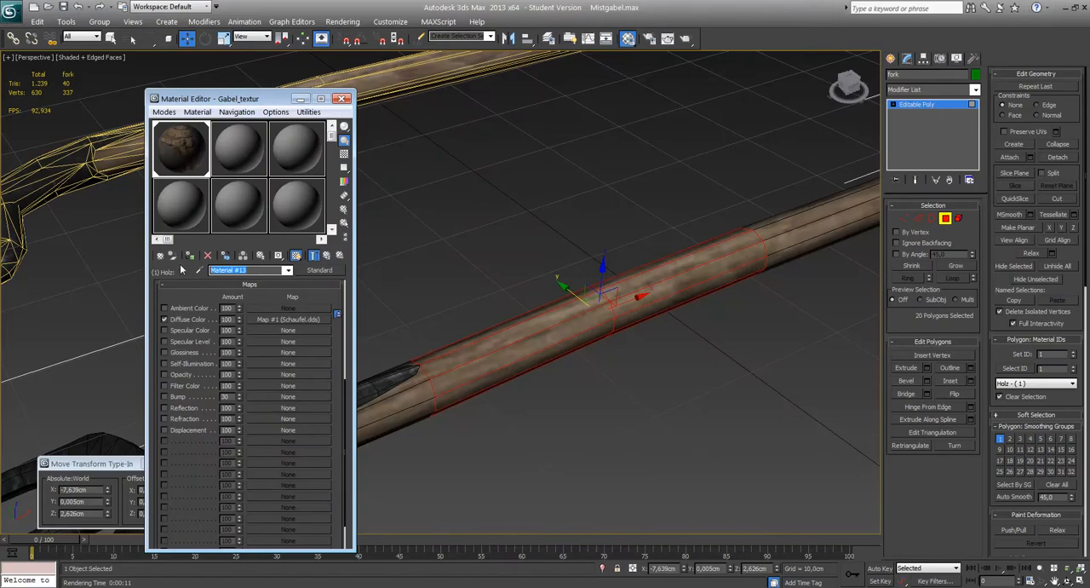
text(shovel_01)
click(288, 270)
click(280, 281)
Rename the Metall sub-material to metal_beams_01 after its Asset Browser texture and return to Gabel_textur.
click(569, 586)
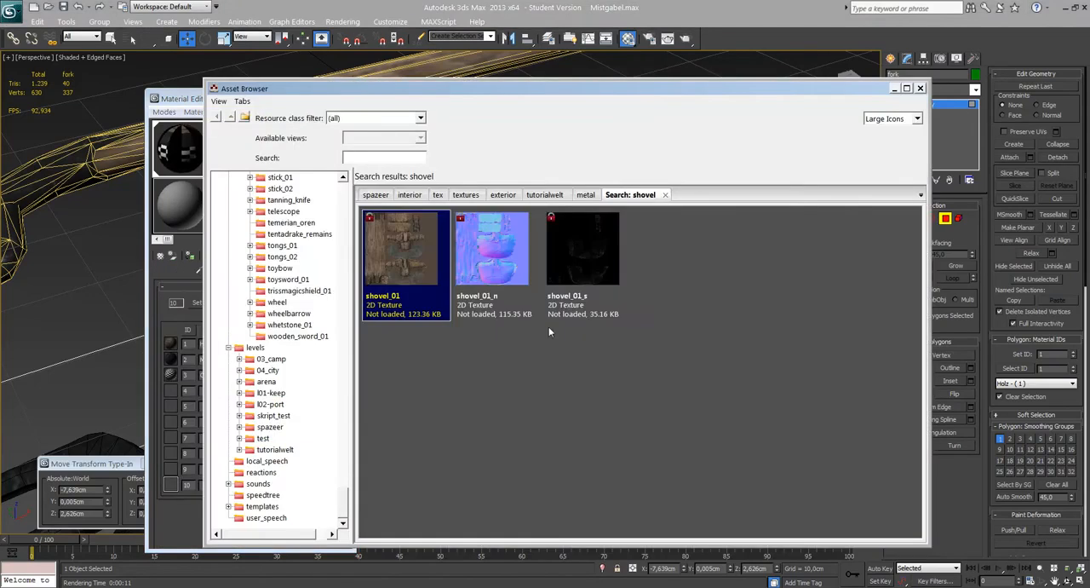
click(586, 195)
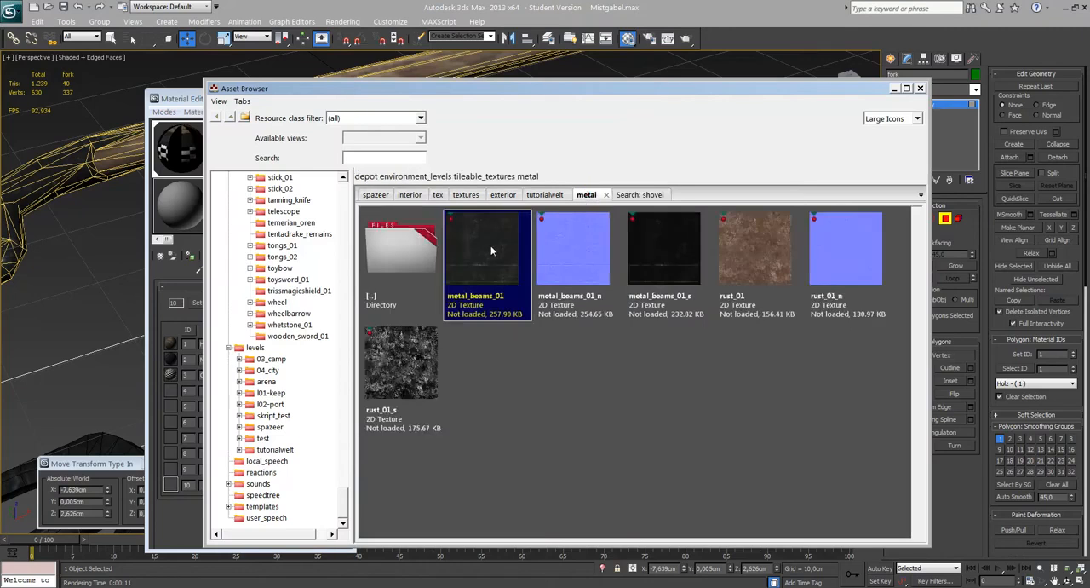
click(179, 103)
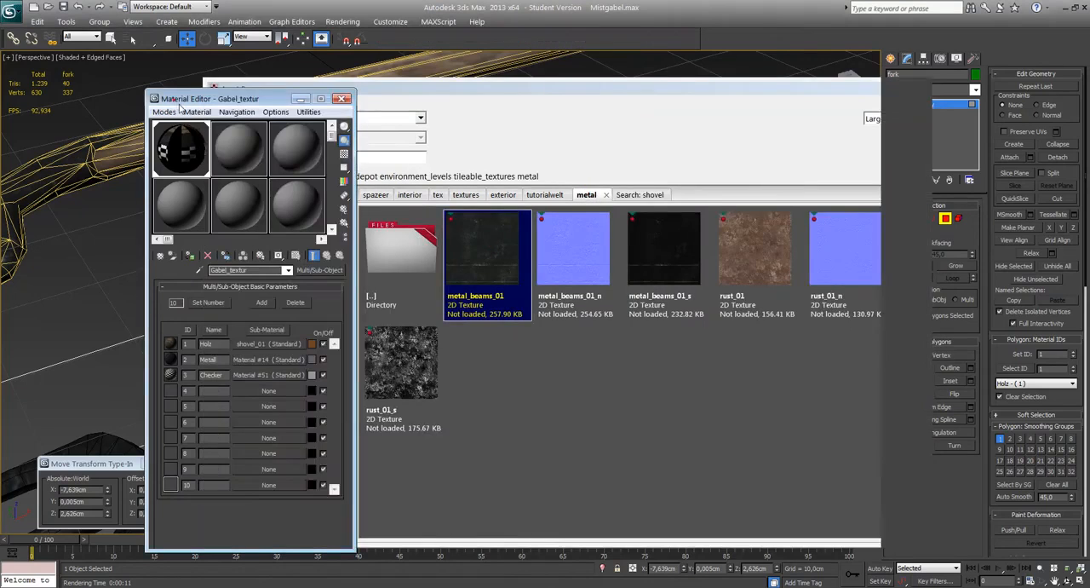
click(268, 358)
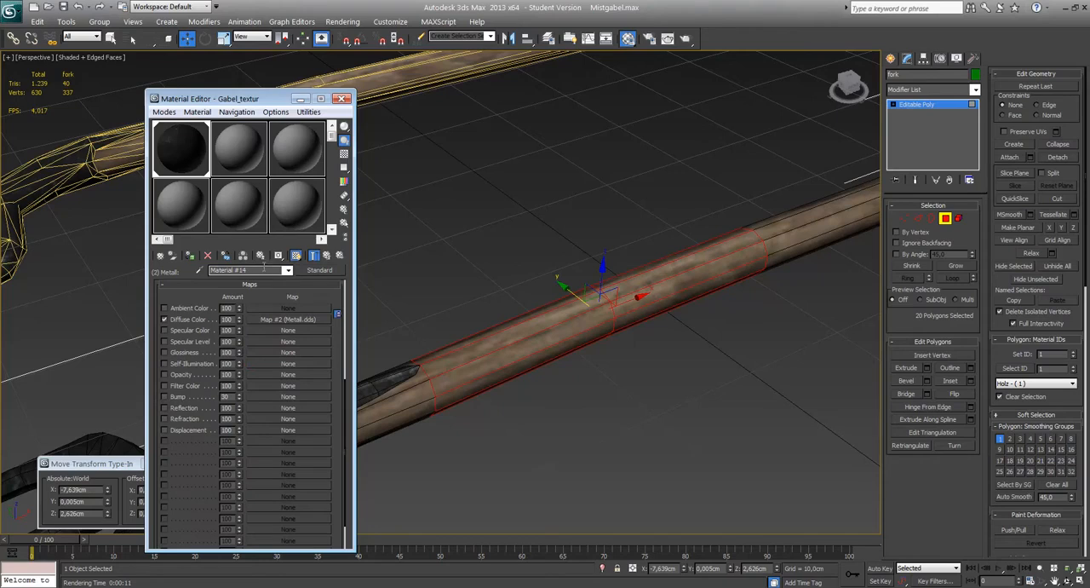
click(264, 269)
text(metal_beams_01)
alt+middle_drag(499, 168, 508, 176)
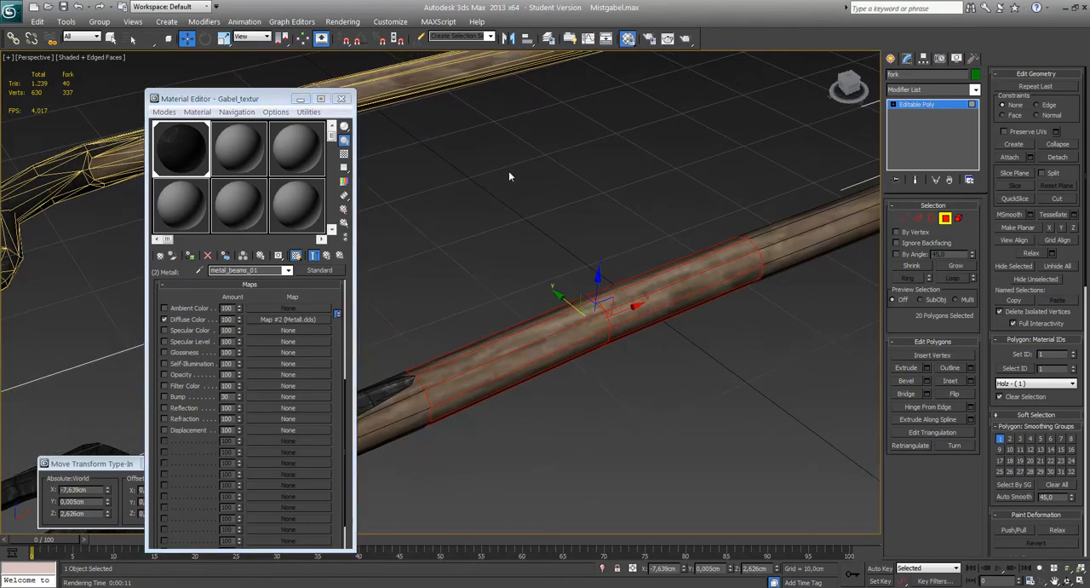
click(288, 270)
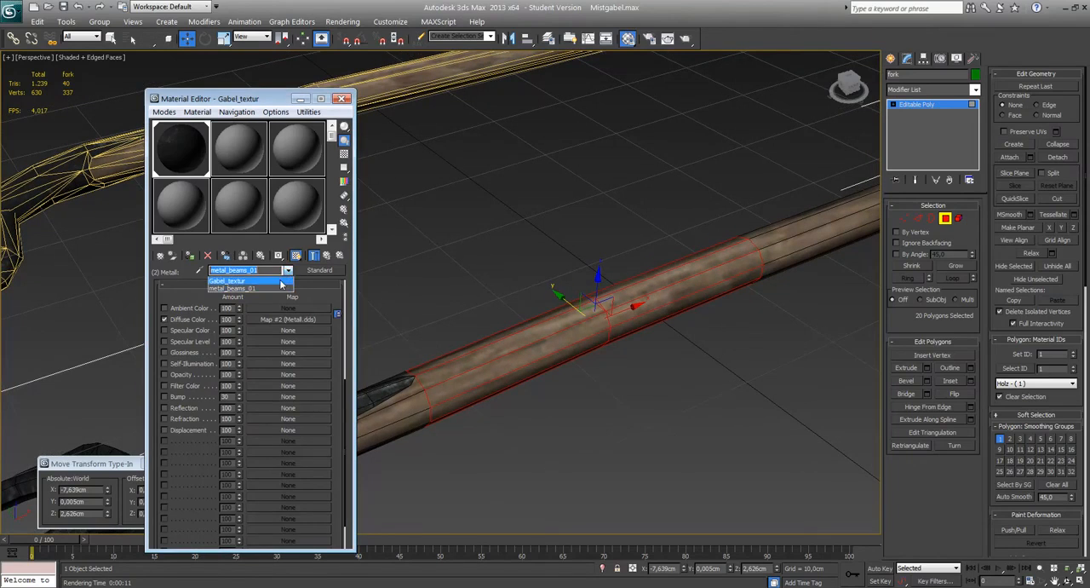
click(247, 277)
Clear the polygon selection on the fork's handle and close the Material Editor.
click(924, 103)
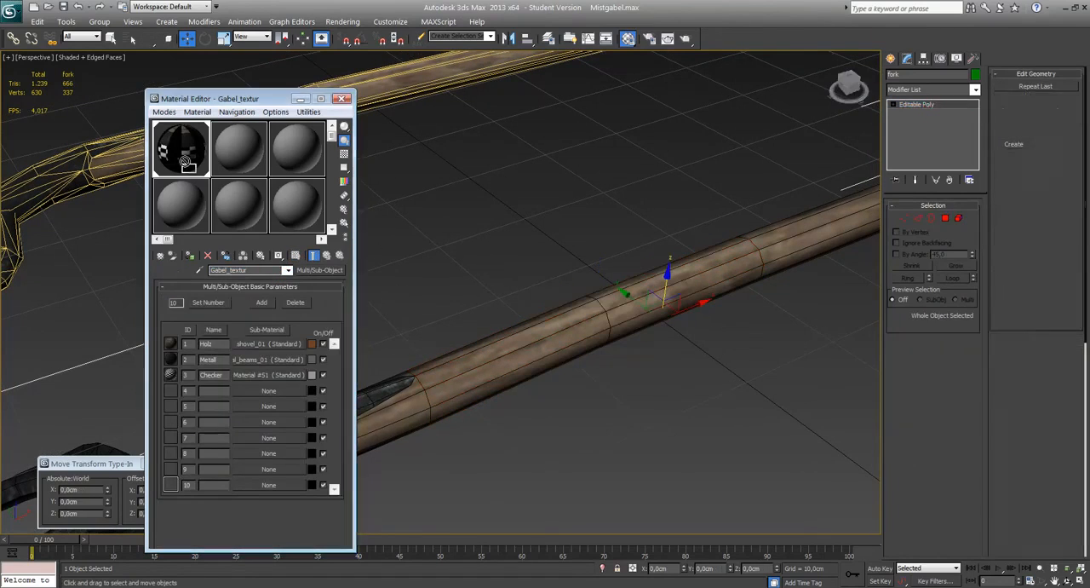
alt+middle_drag(540, 312, 511, 264)
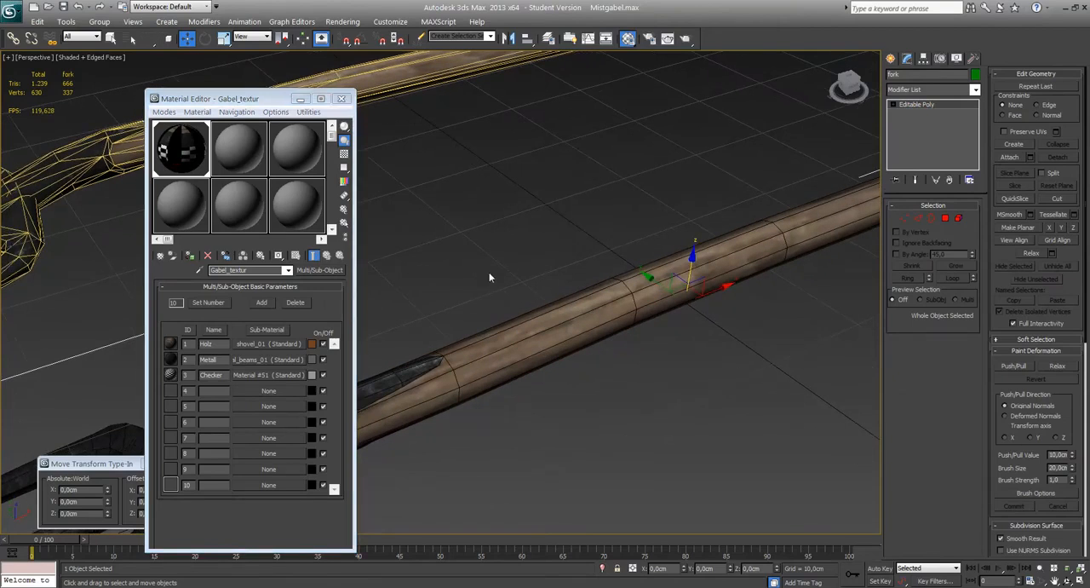
alt+middle_drag(506, 275, 528, 275)
key(4)
key(q)
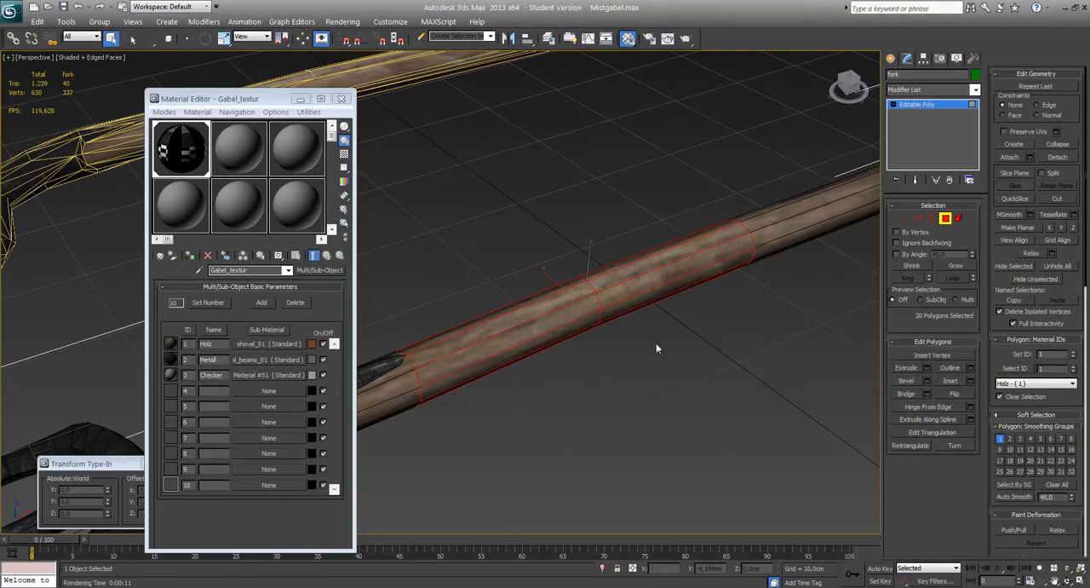
click(656, 348)
alt+middle_drag(672, 344, 608, 370)
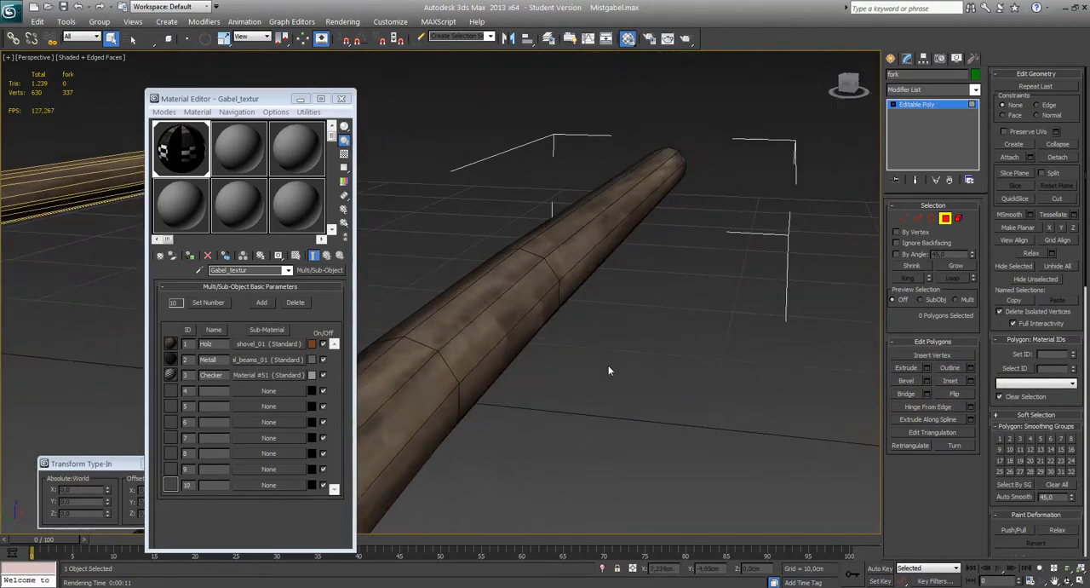
click(341, 100)
Clear all smoothing groups from the fork's handle polygons and examine the faceted shading without displayed edges.
middle_drag(519, 202, 479, 202)
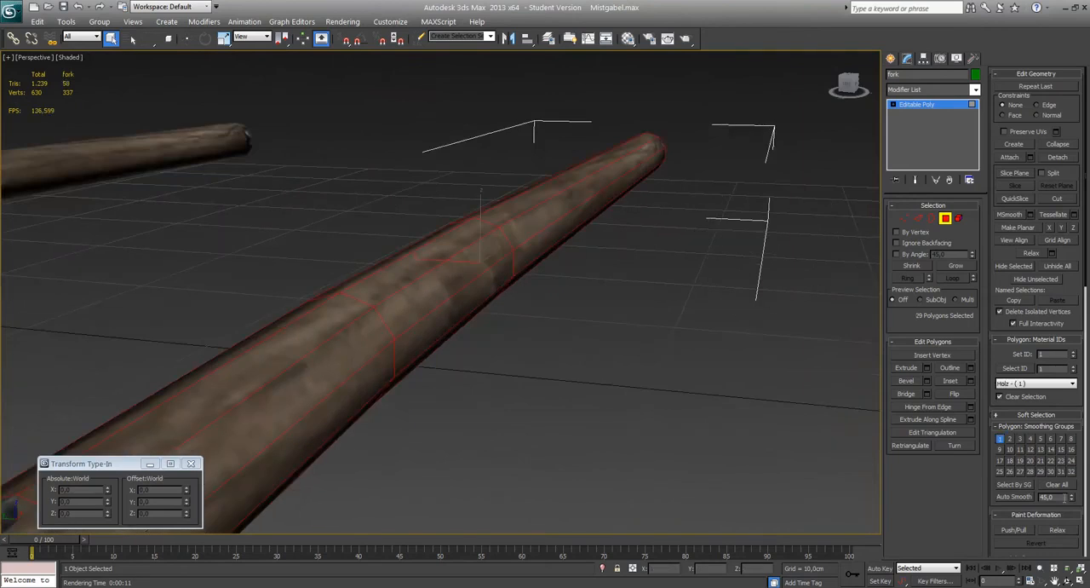
double_click(1048, 497)
click(1050, 488)
click(628, 315)
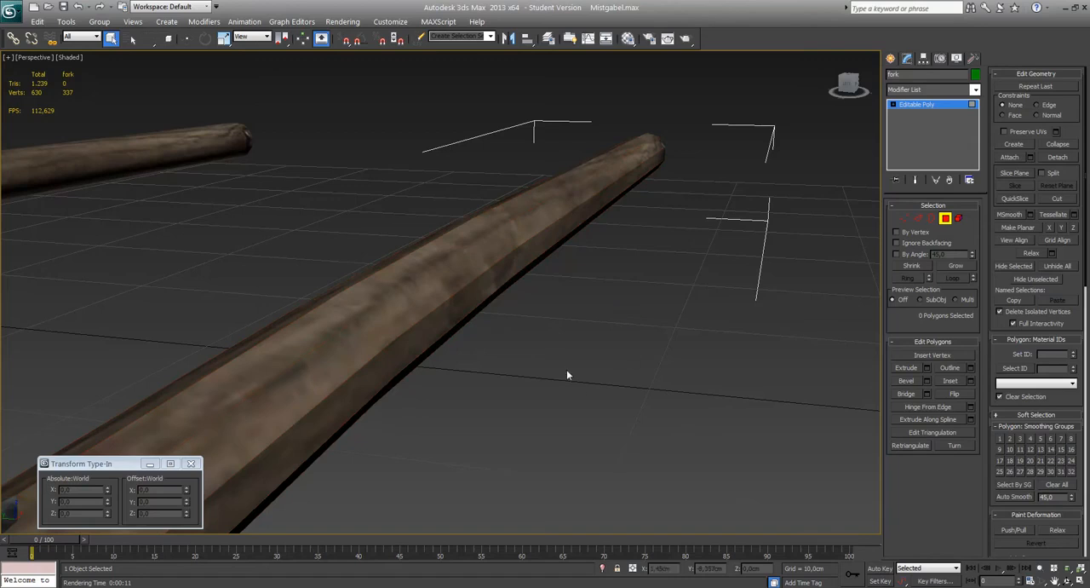
middle_drag(566, 369, 542, 344)
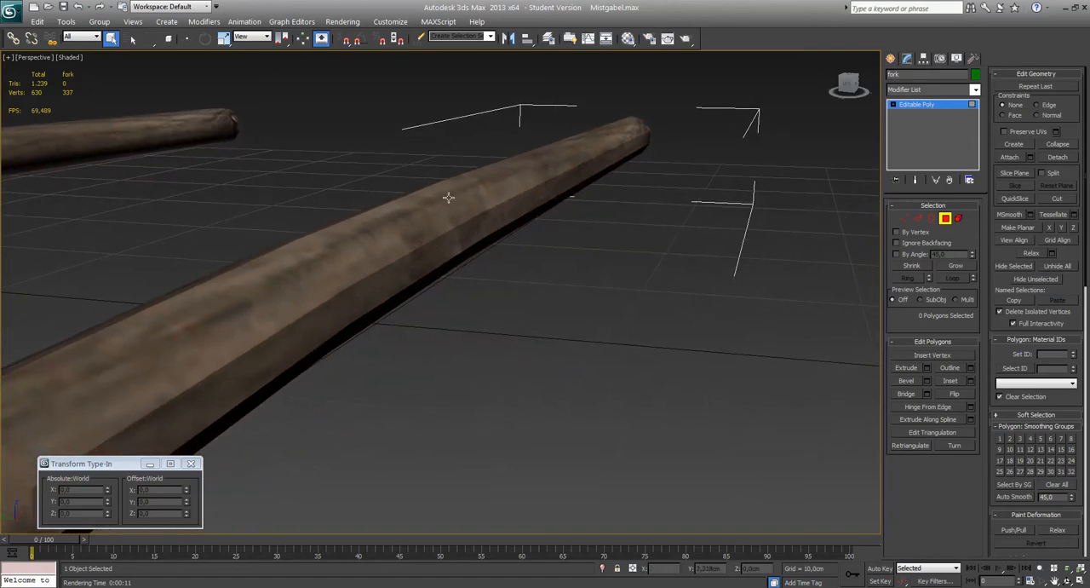
middle_drag(426, 210, 544, 330)
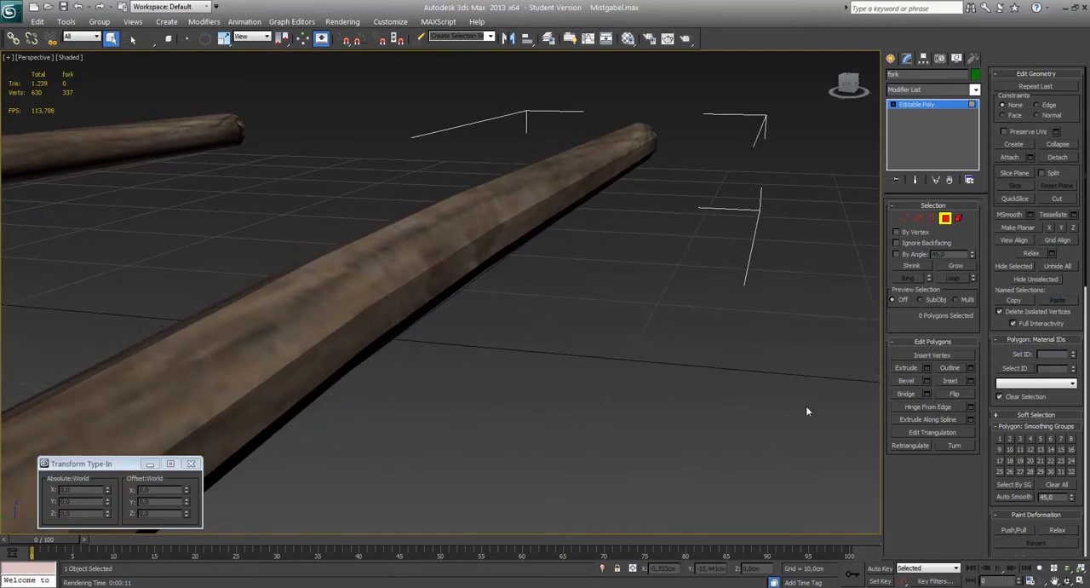
Auto-smooth all polygons of the fork with a threshold of 45, show the edges again and leave polygon editing.
key(ctrl+a)
click(1014, 497)
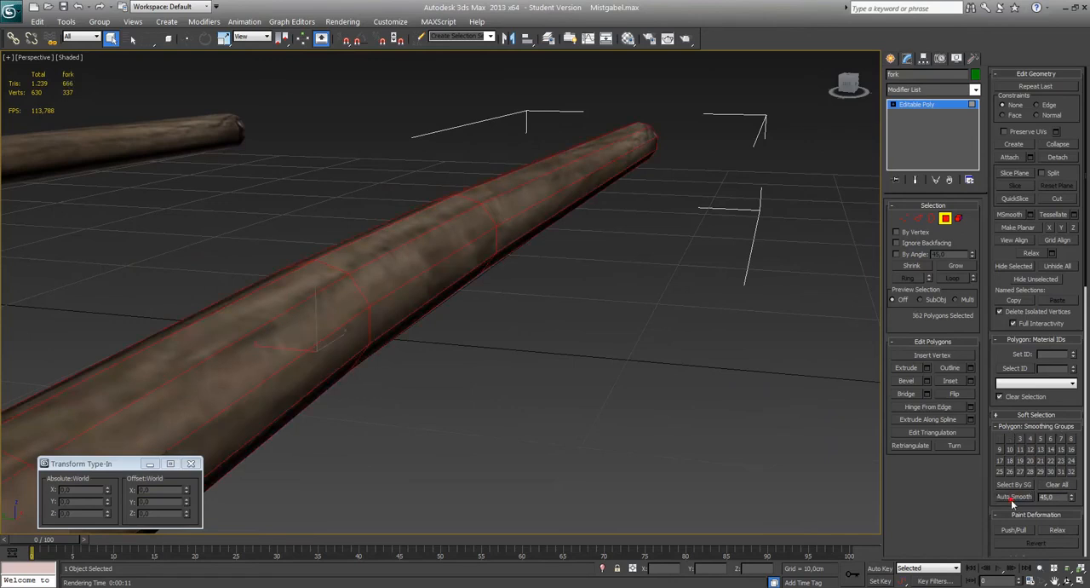
click(686, 300)
key(F4)
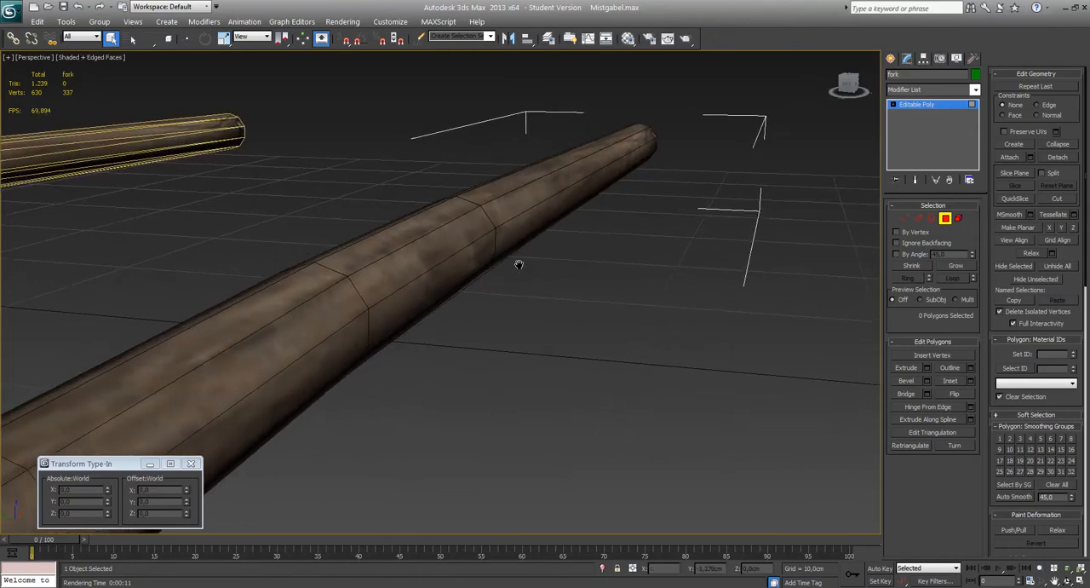
alt+middle_drag(537, 290, 500, 249)
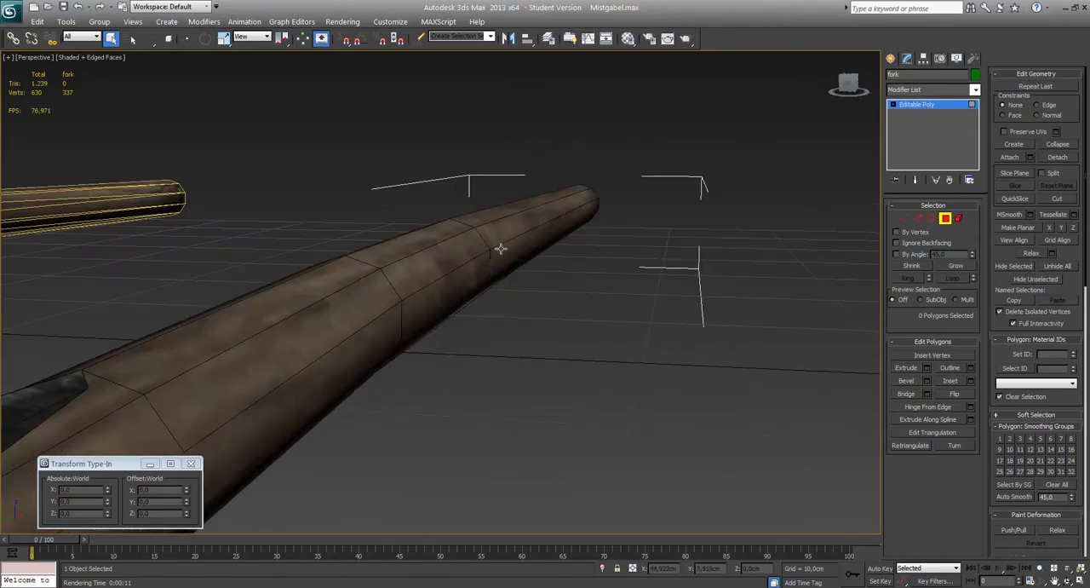
alt+middle_drag(610, 275, 583, 297)
middle_drag(494, 315, 534, 303)
key(4)
Move the detail levels fork_LOD1 and fork_LOD2 to an absolute Y of 0 cm, onto the original fork.
scroll(579, 274, down, 3)
scroll(533, 303, down, 5)
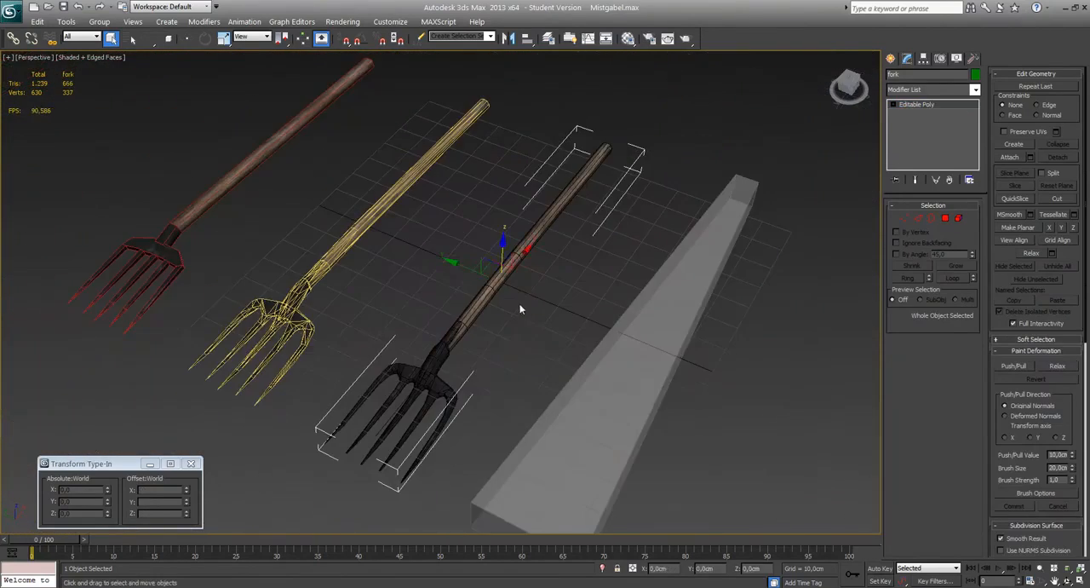
key(w)
click(312, 343)
double_click(82, 501)
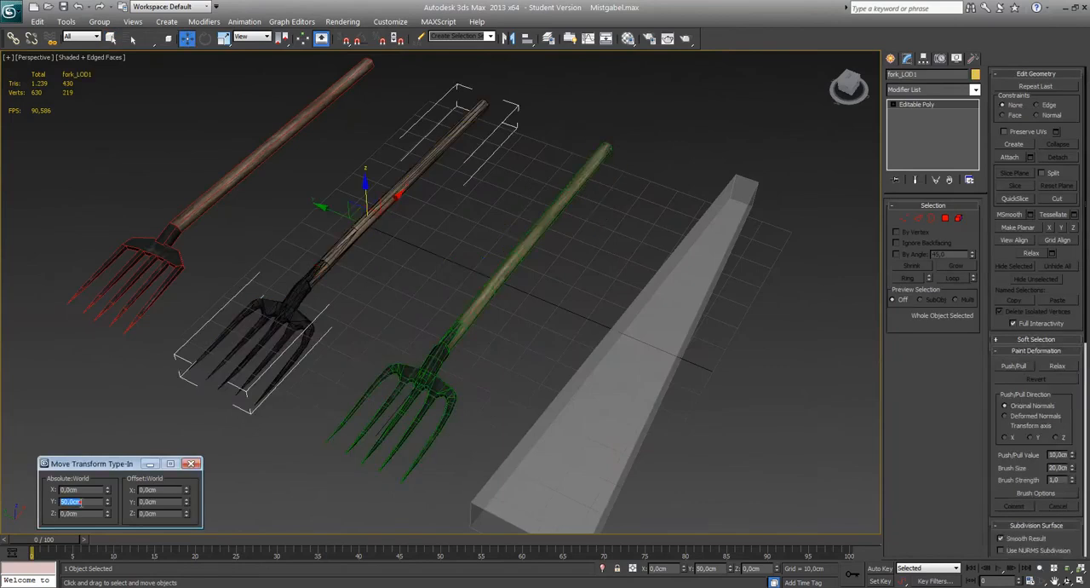
text(0)
key(Return)
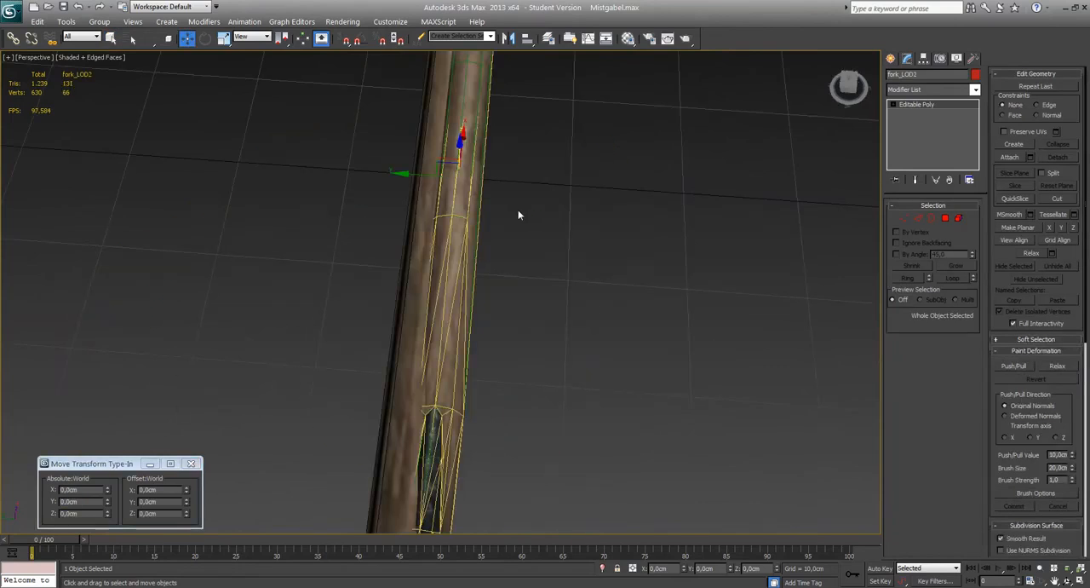
Shift fork_LOD2 along Y to about -1.8 cm and examine how it overlaps the other detail levels.
drag(402, 173, 423, 173)
middle_drag(434, 275, 423, 145)
scroll(423, 146, down, 6)
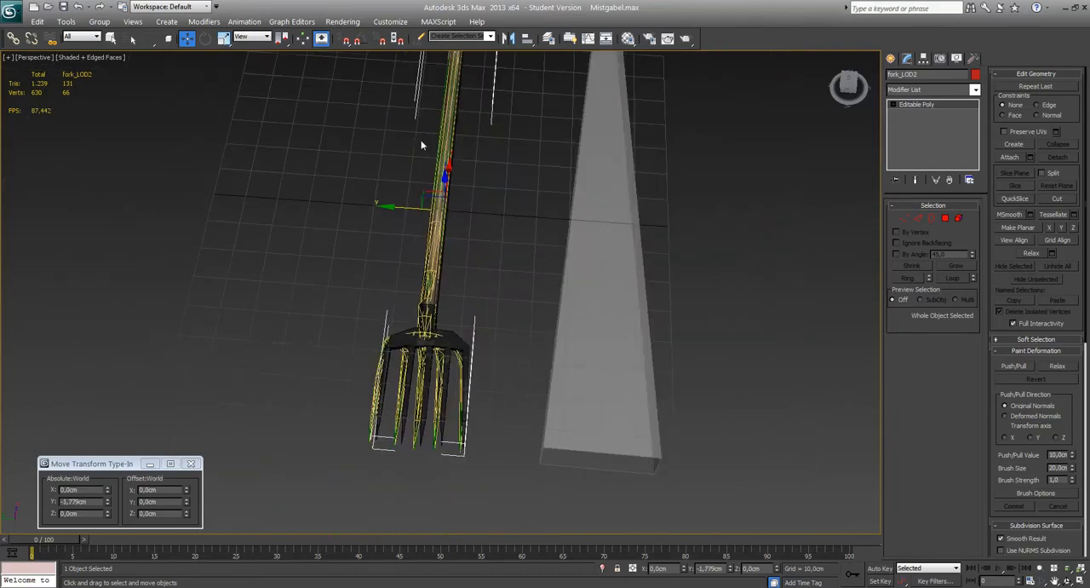
scroll(430, 188, up, 2)
scroll(430, 188, up, 2)
scroll(434, 205, down, 5)
scroll(422, 420, up, 6)
scroll(467, 381, down, 5)
scroll(485, 327, up, 3)
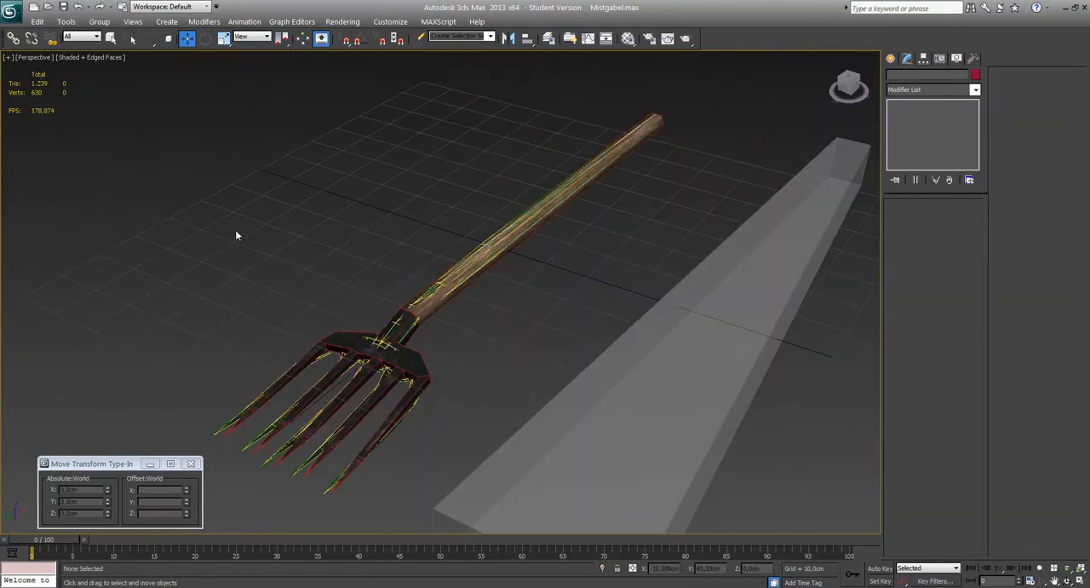
Select the original fork and its two detail levels and export them with the Red Engine Exporter as Mistgabel on drive E.
drag(226, 215, 467, 431)
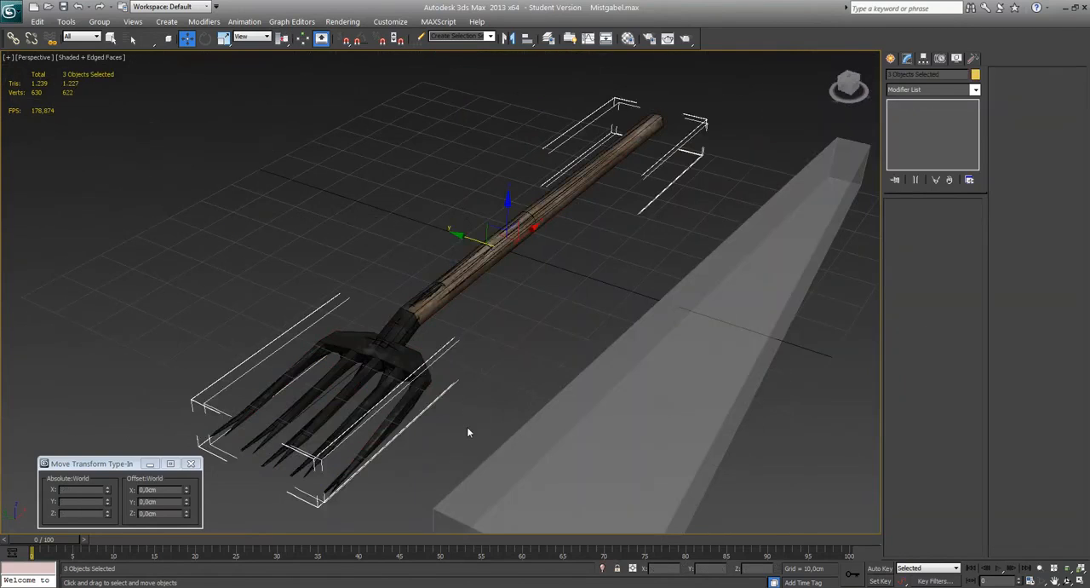
middle_drag(480, 396, 466, 405)
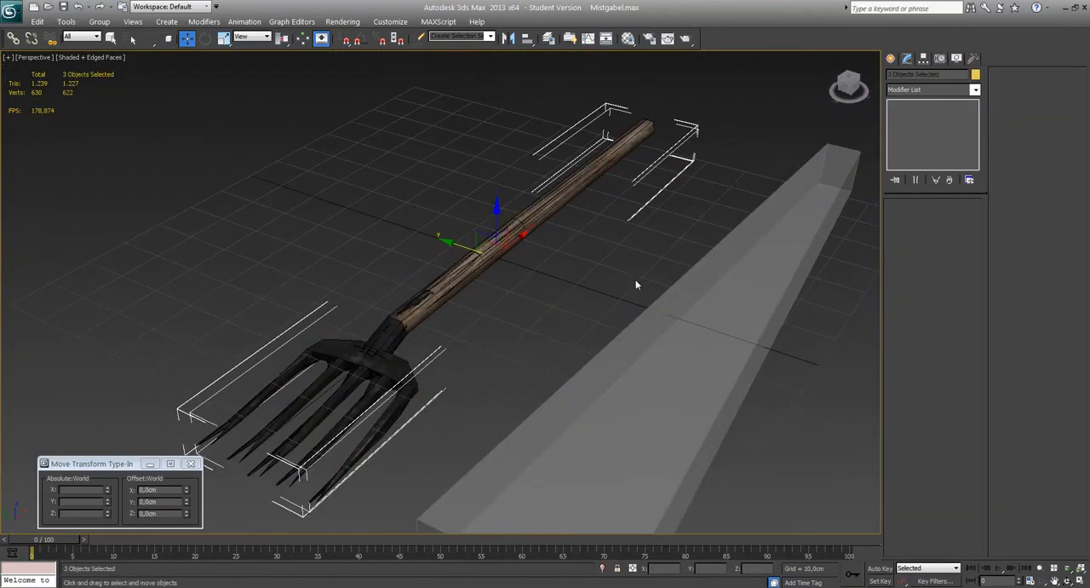
click(975, 59)
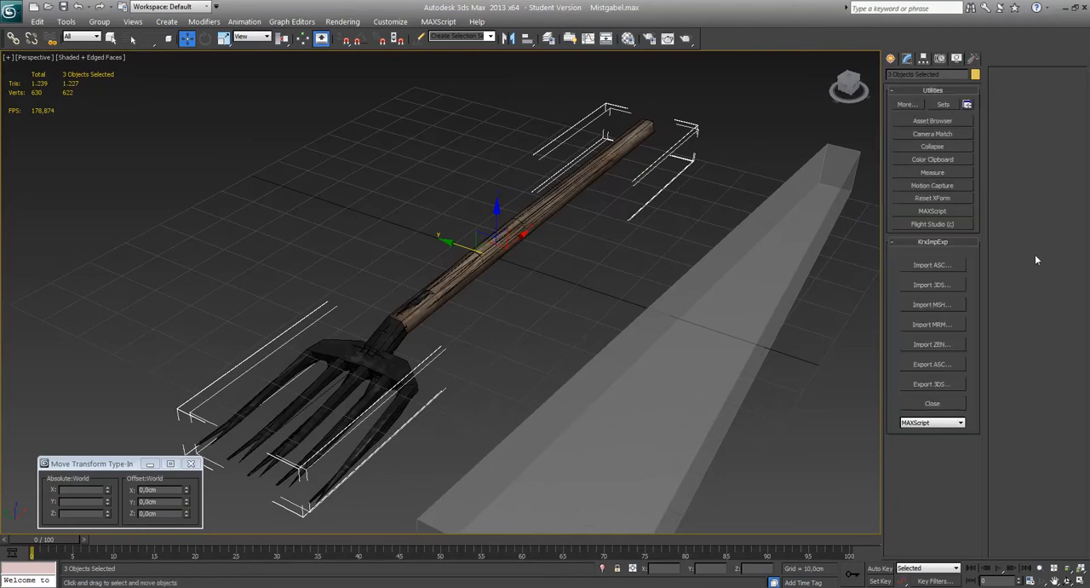
click(933, 210)
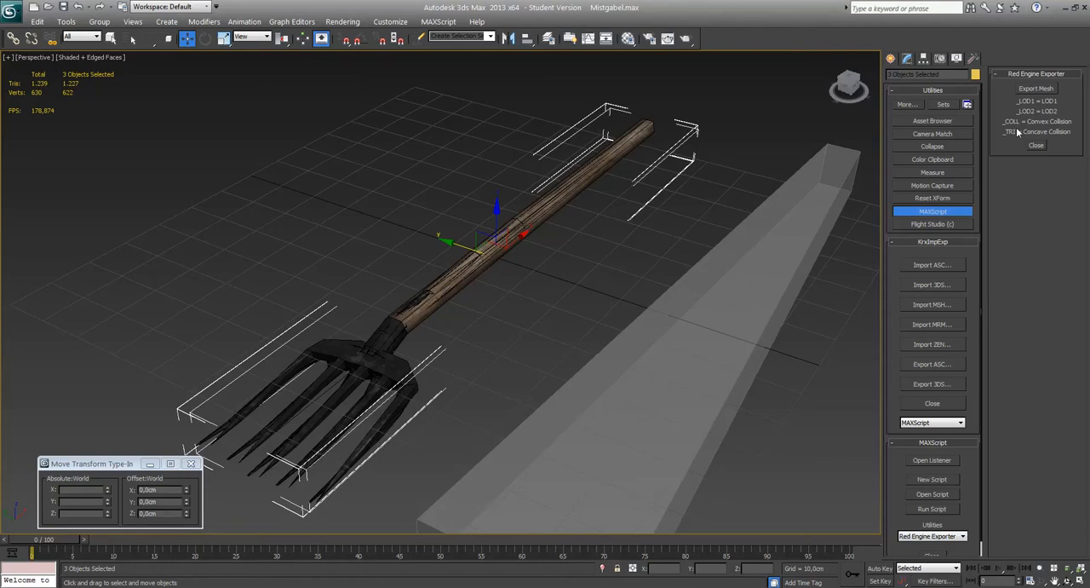
click(1036, 90)
click(143, 378)
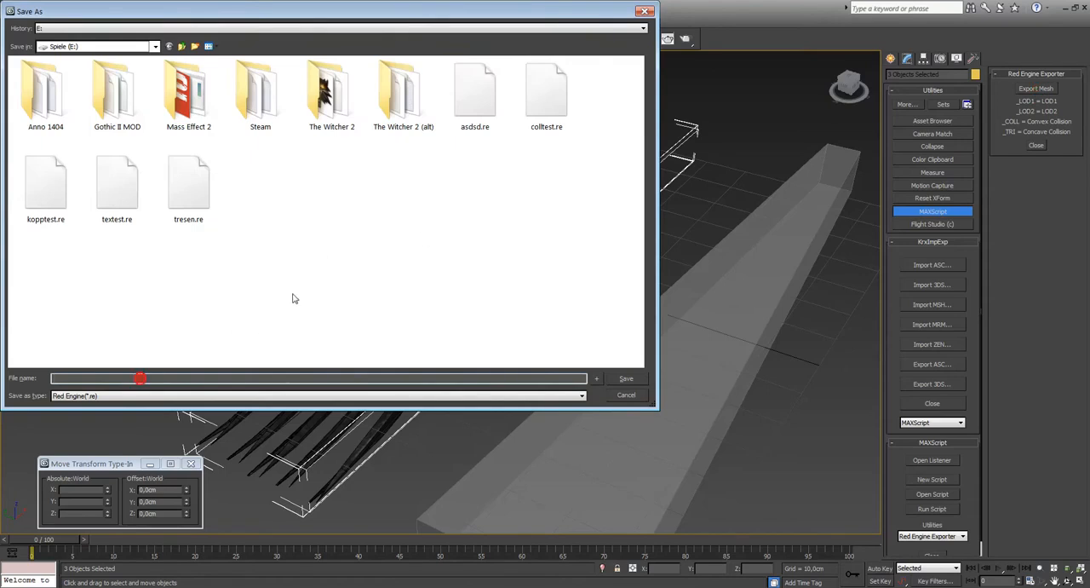
text(Mistgabel)
key(Return)
Switch to Red Kit and import Mistgabel.re into the tutorialwelt folder as a mesh named m_mistgabel.
key(alt+Tab)
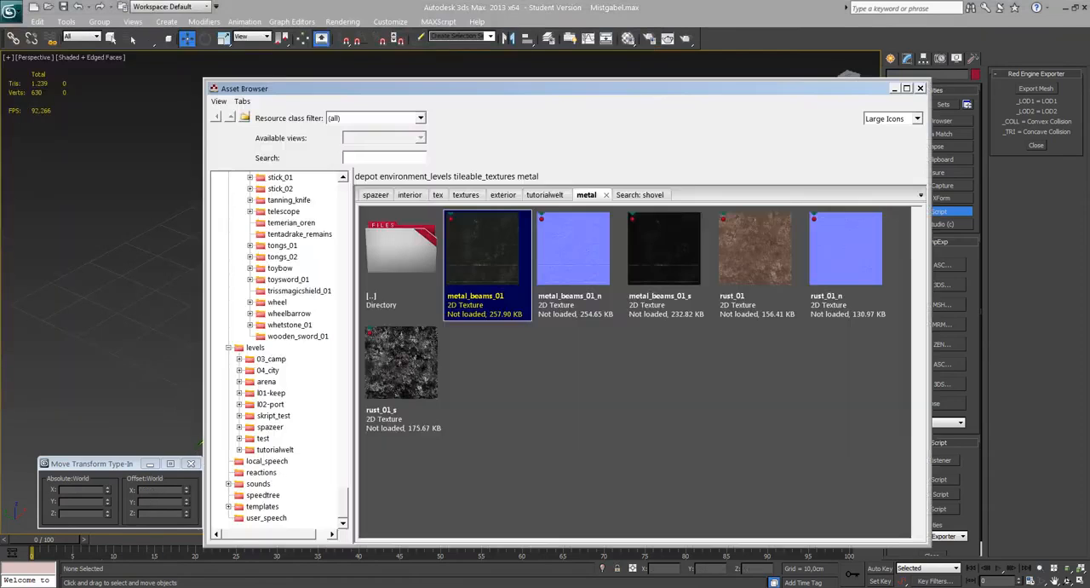
key(alt+Tab)
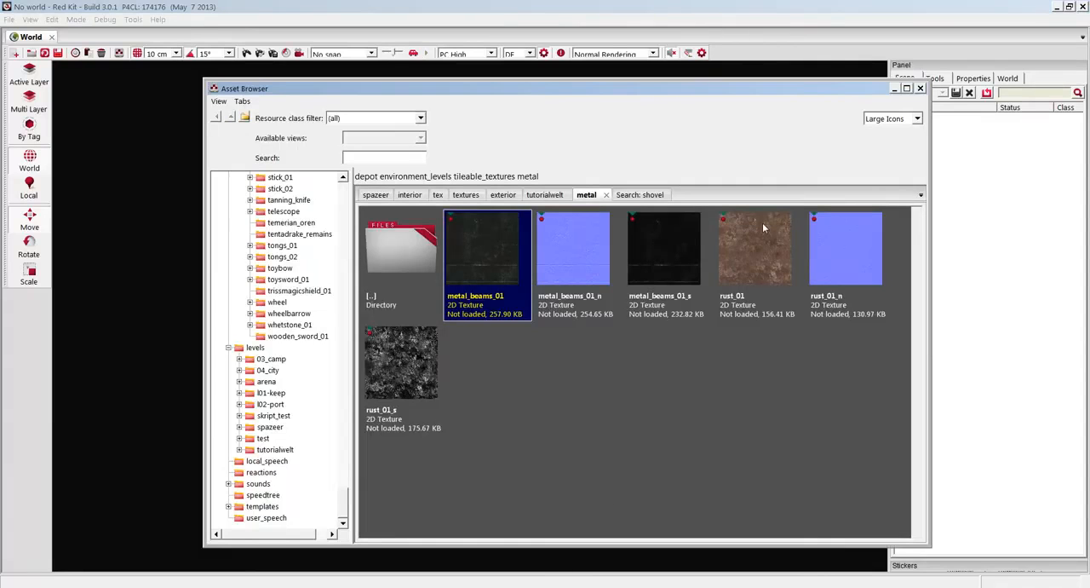
click(546, 197)
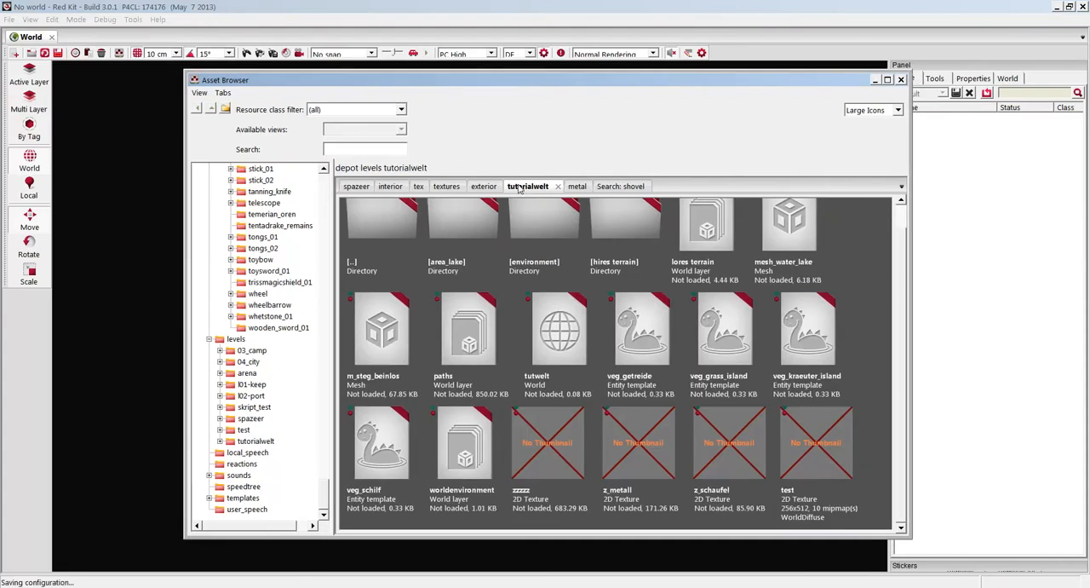
right_click(862, 384)
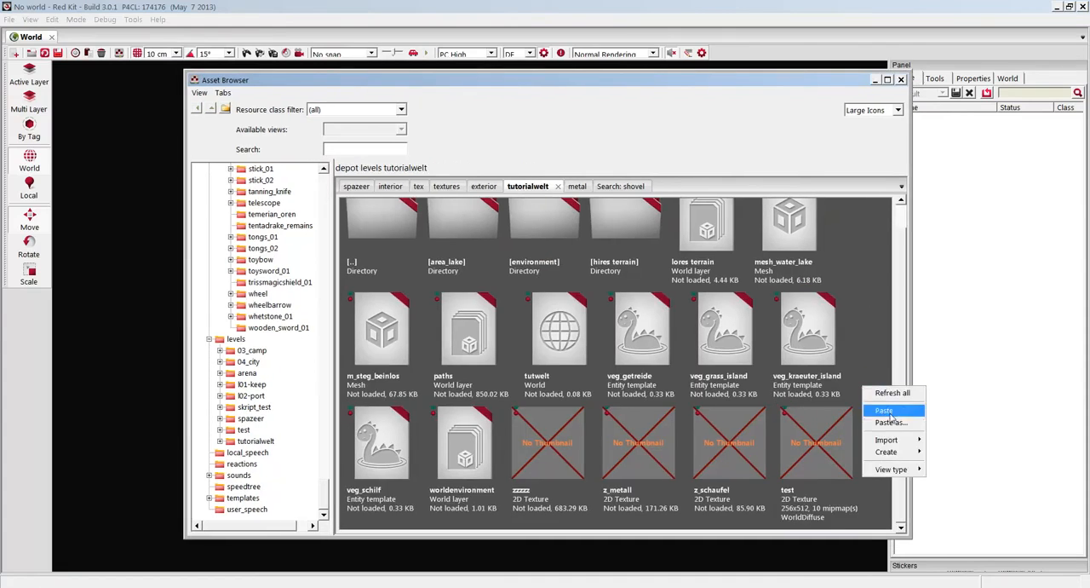
mouse_move(889, 440)
click(947, 499)
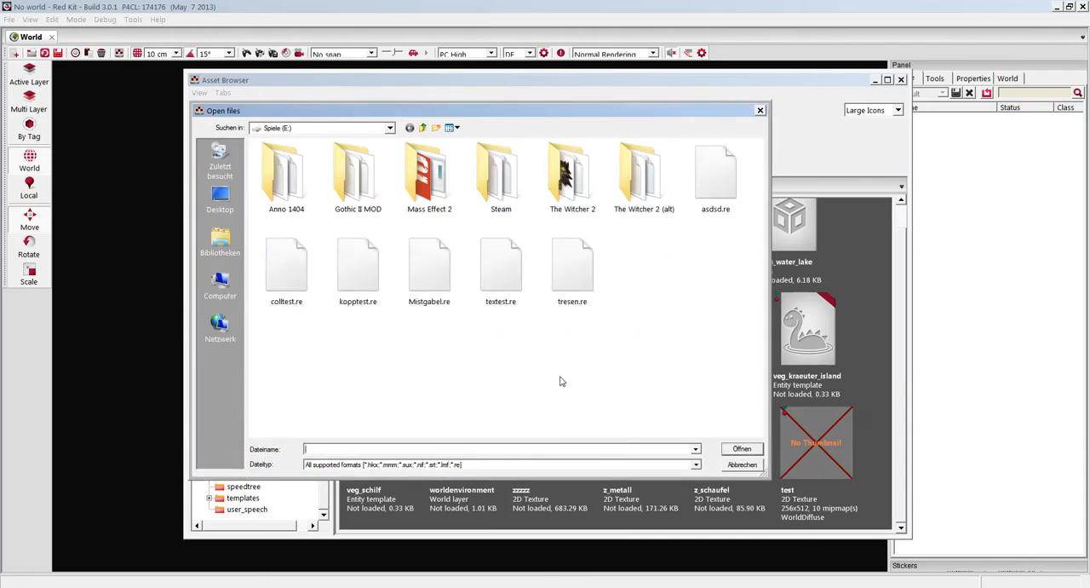
click(430, 269)
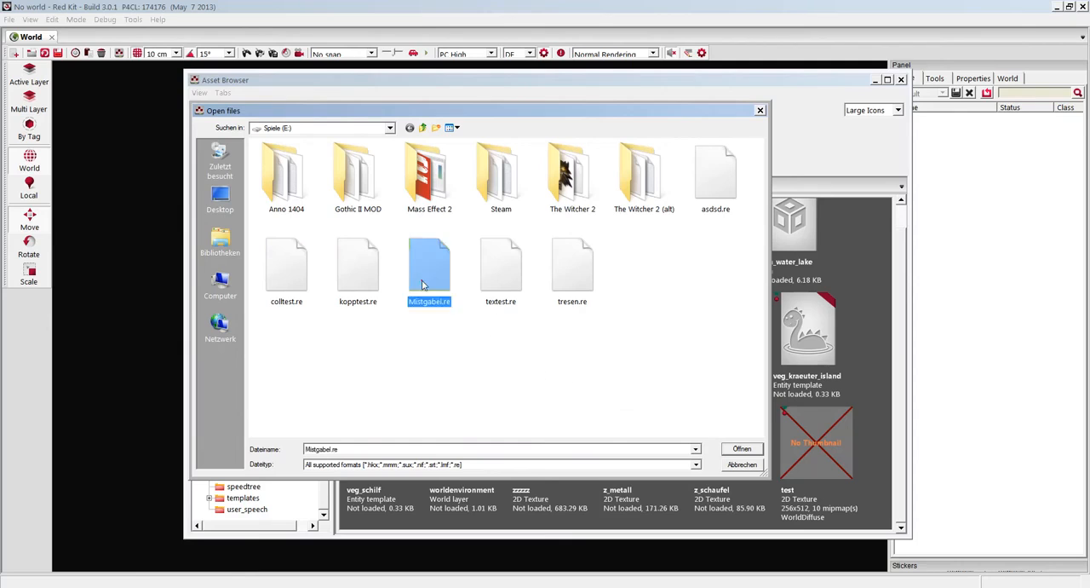
click(740, 449)
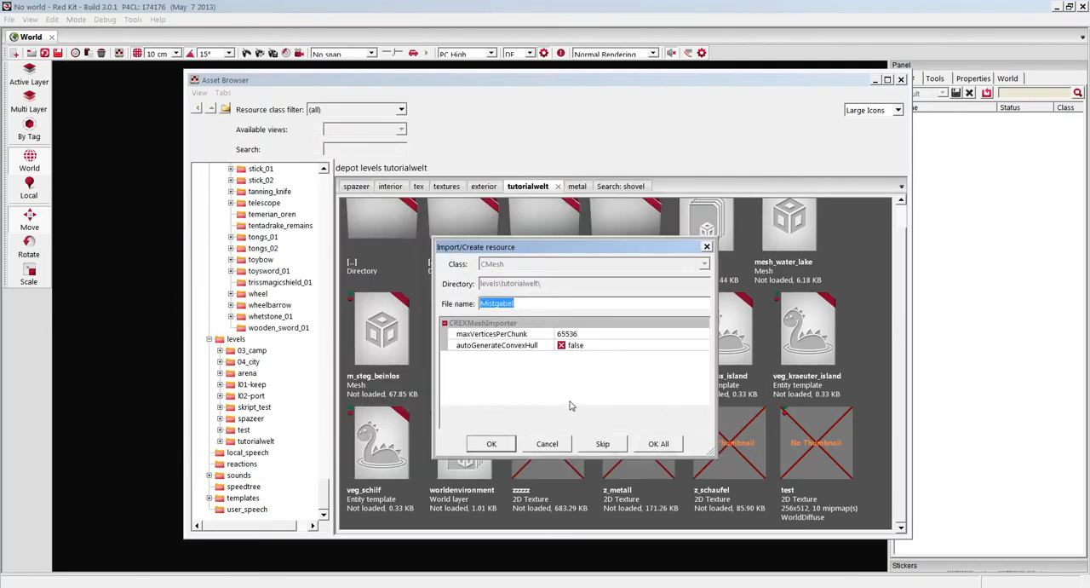
text(m_mist)
click(492, 442)
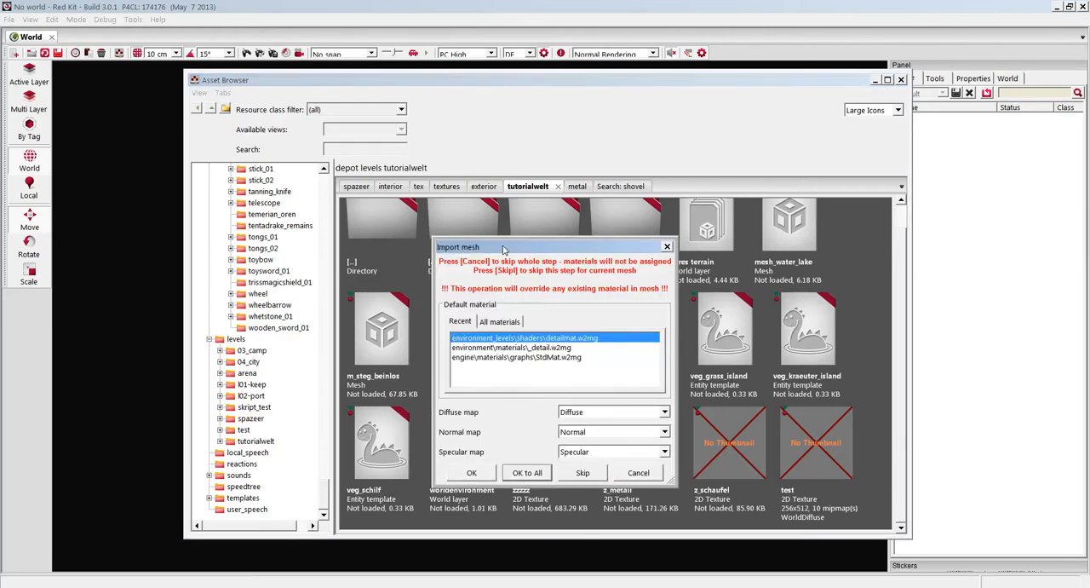
Check the fork's sub-materials in 3ds Max and finish the mesh import with environment_levels\shaders\detailmat.w2mg as the default material.
key(alt+Tab)
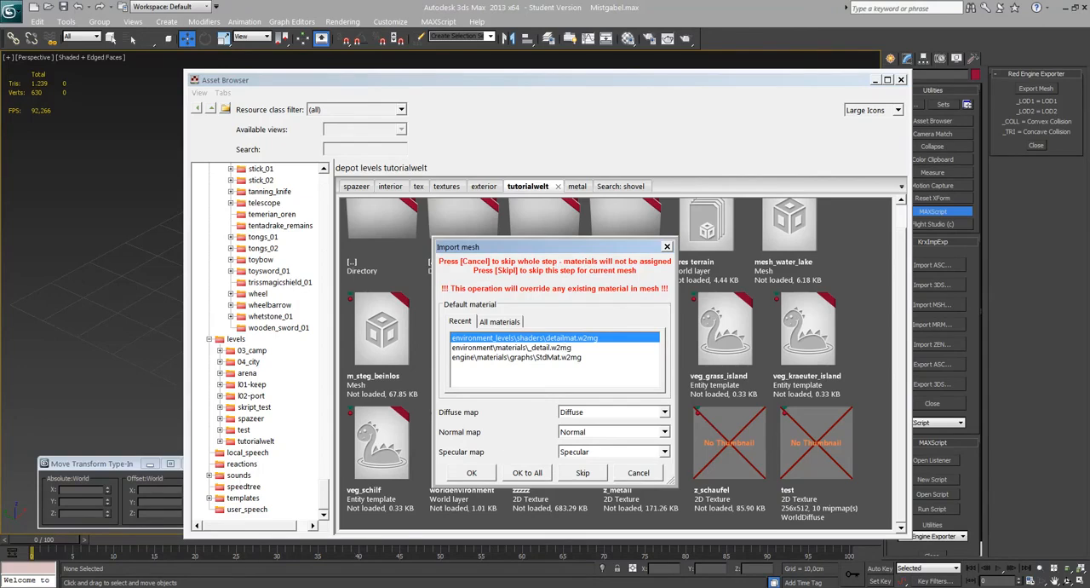
key(alt+Tab)
key(m)
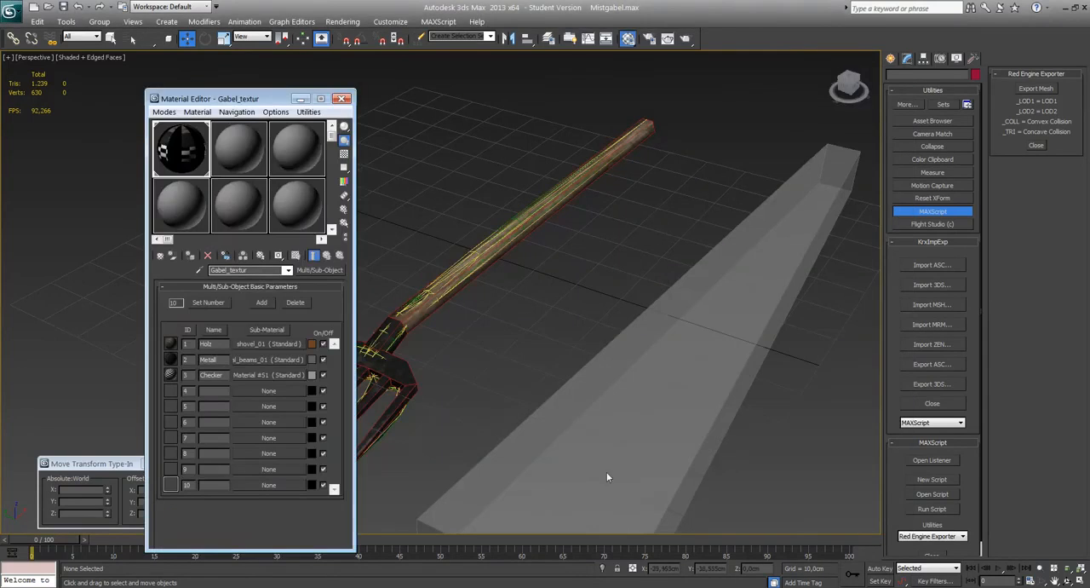
key(alt+Tab)
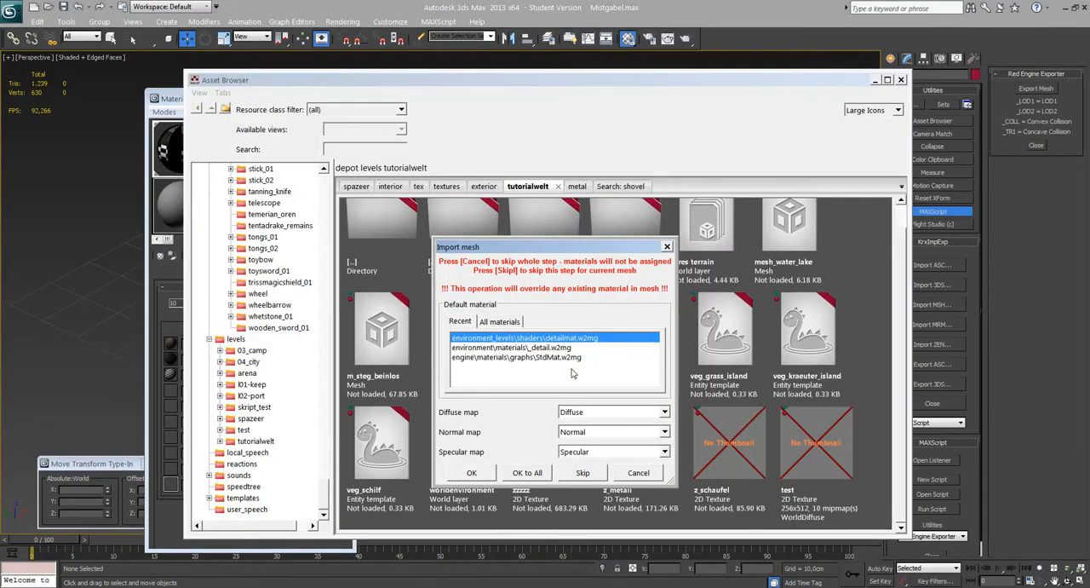
click(499, 322)
click(654, 373)
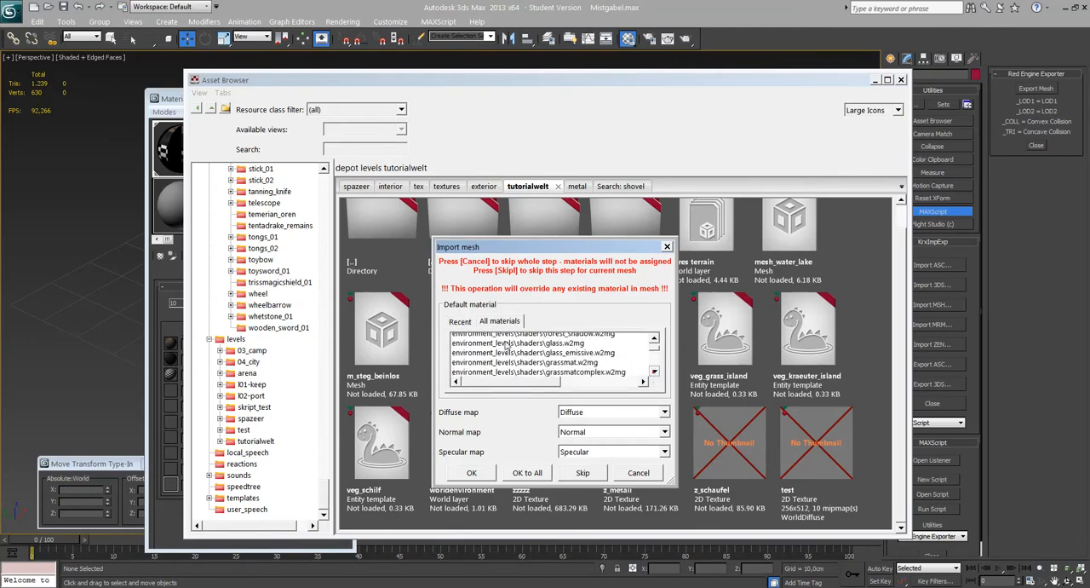
click(460, 321)
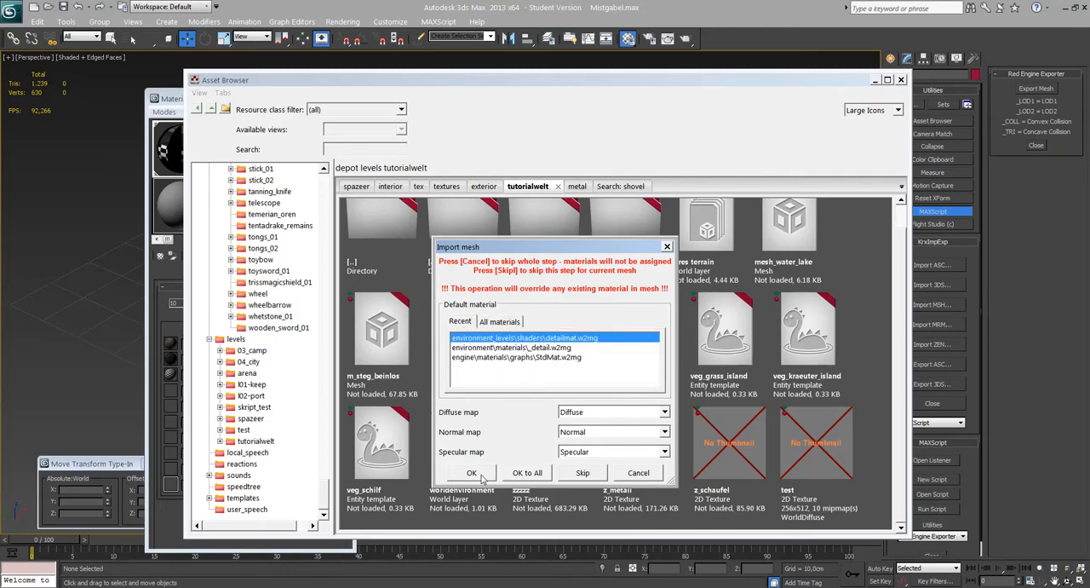
click(481, 479)
Open the imported m_mistgabel mesh in the mesh editor and set the preview's clear color to ffffff.
right_click(385, 439)
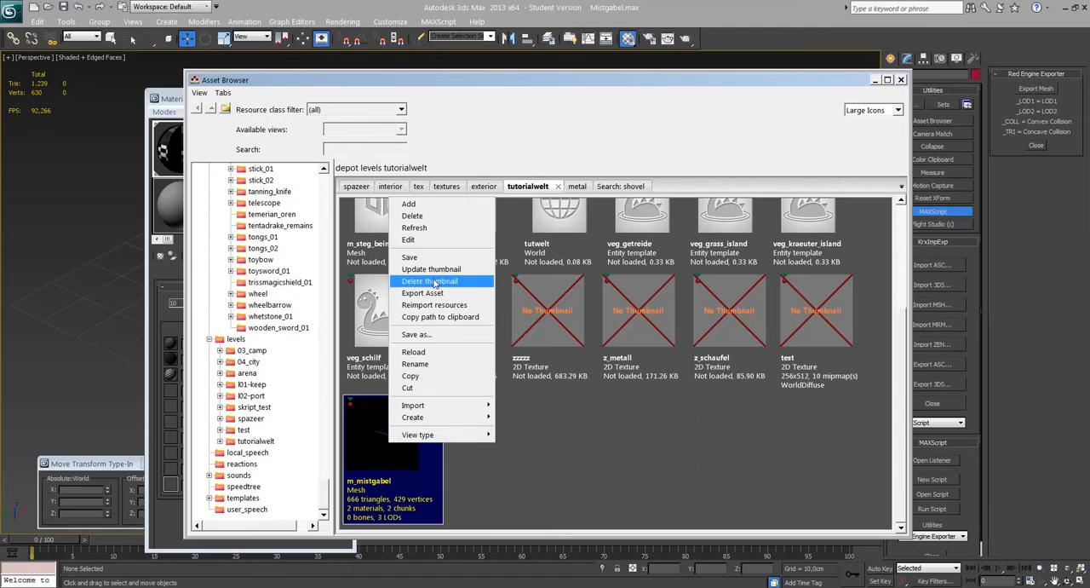
click(536, 457)
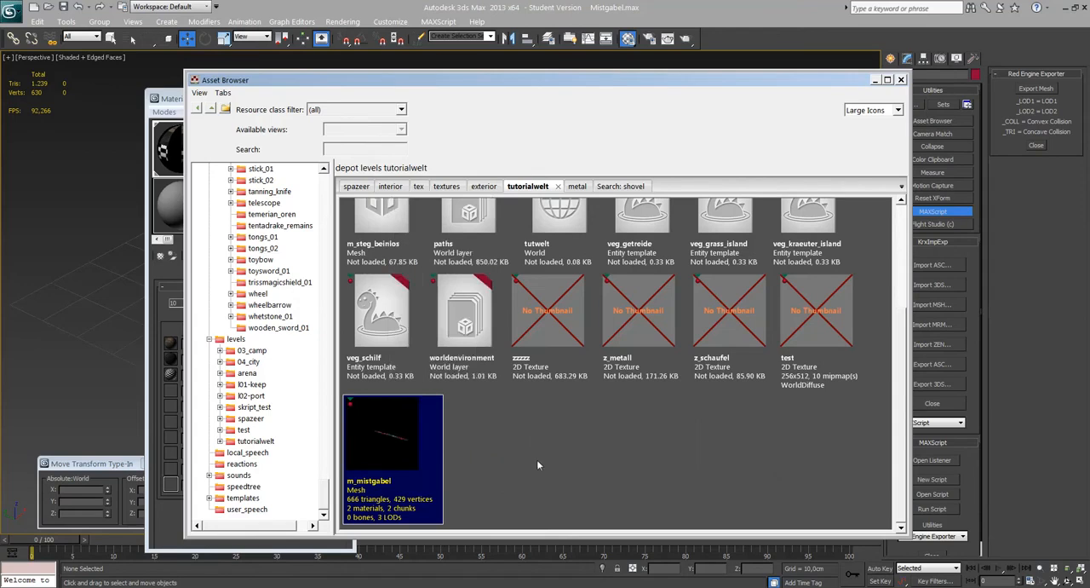
click(536, 460)
click(394, 447)
click(518, 480)
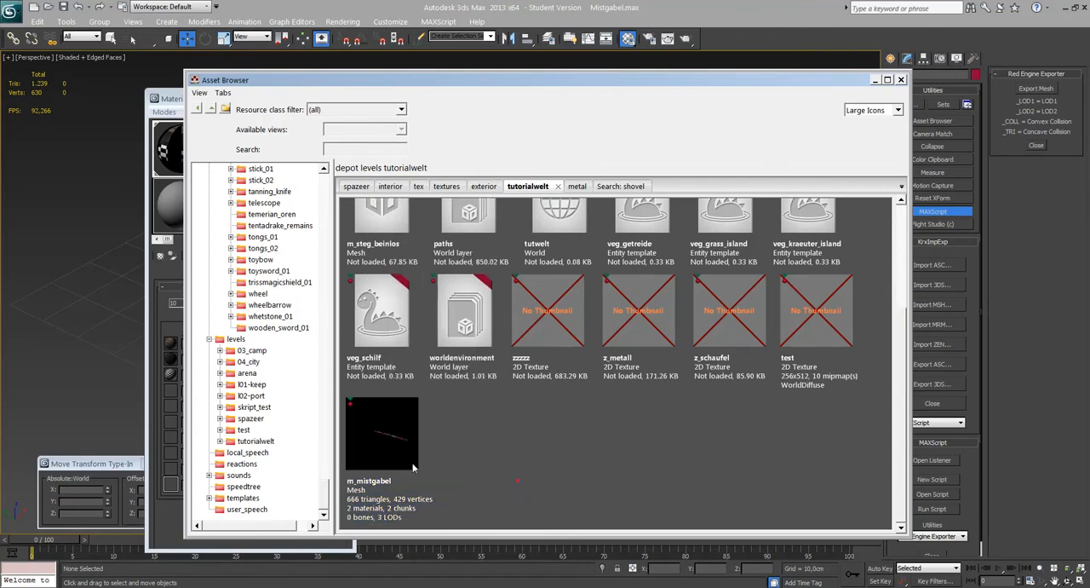
double_click(391, 439)
scroll(290, 332, up, 3)
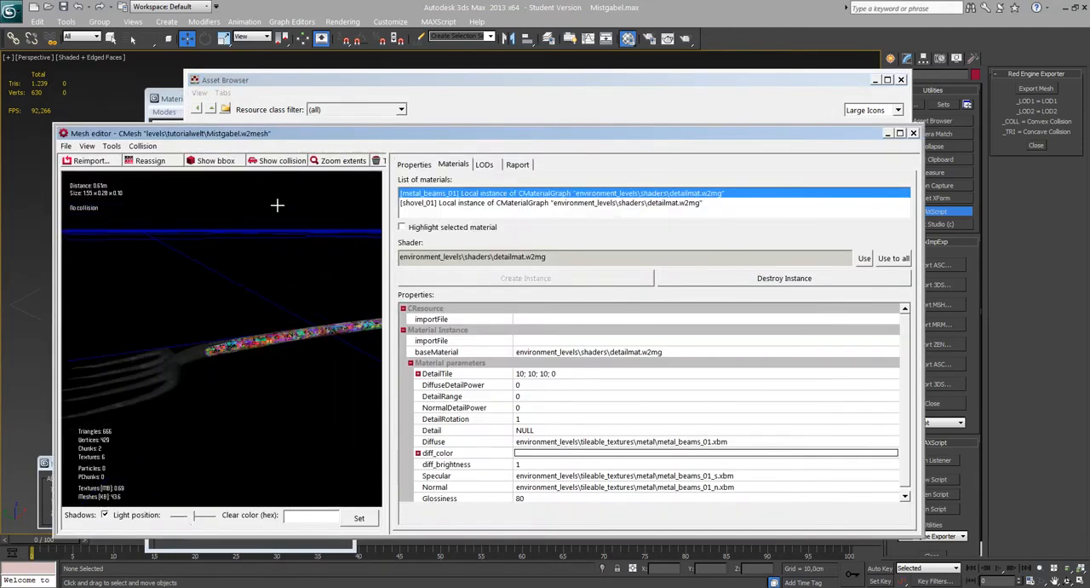
text(ffffff)
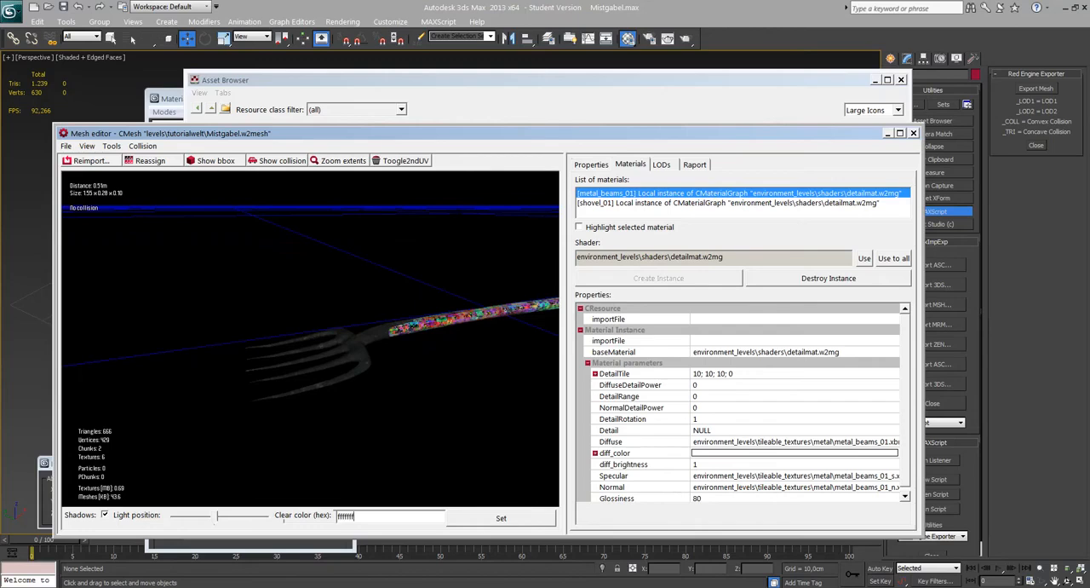
click(501, 518)
Examine the textured fork in the preview and the texture assignments of its shovel_01 material.
drag(310, 339, 366, 388)
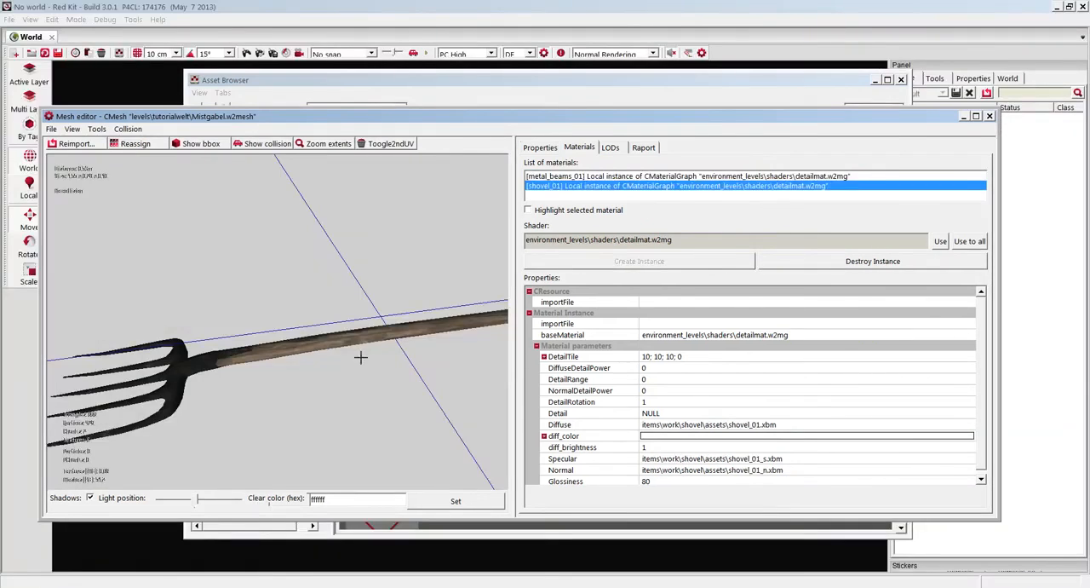
drag(314, 304, 315, 303)
drag(396, 217, 395, 217)
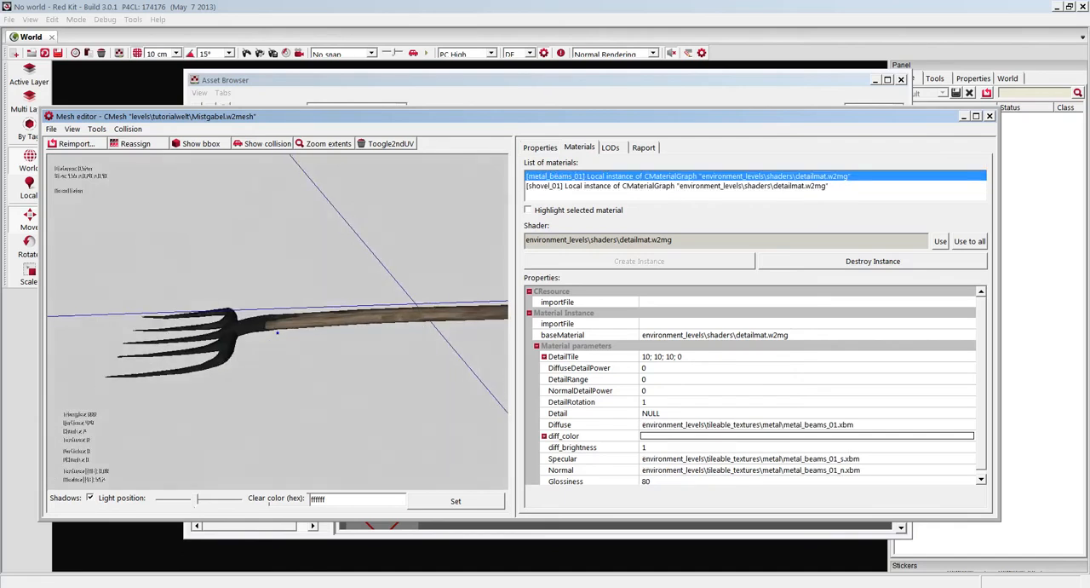
click(612, 186)
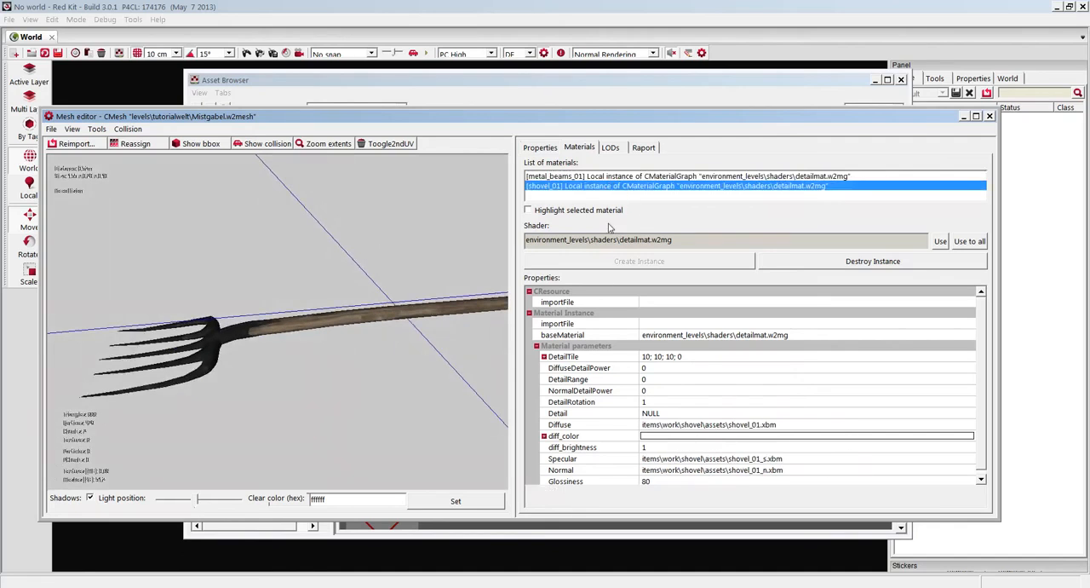
Compare the fork's three detail levels Mesh0, Mesh1 and Mesh2 in the preview from several angles.
click(611, 149)
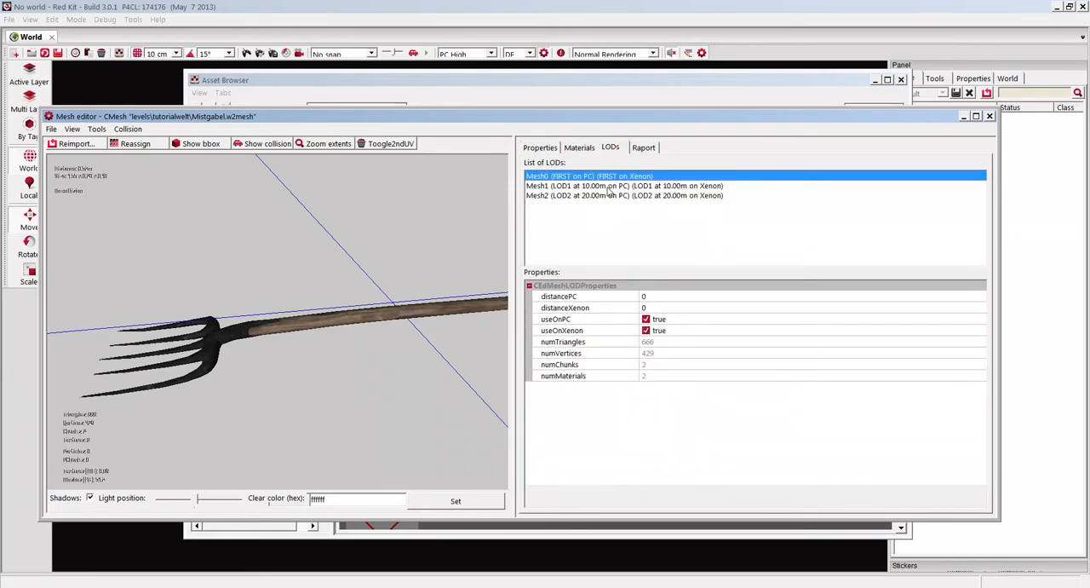
click(609, 186)
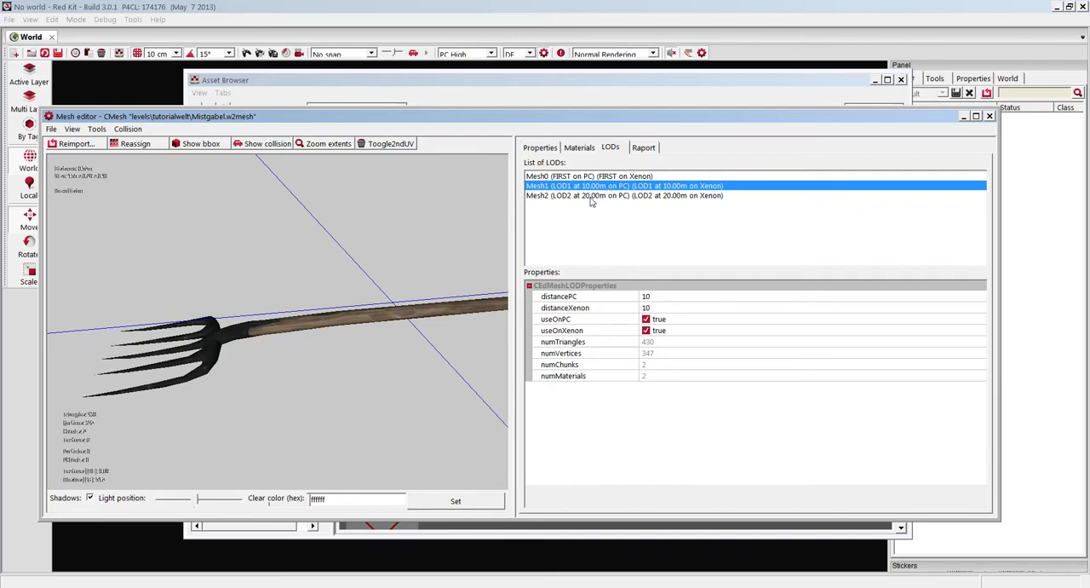
click(586, 196)
click(572, 186)
click(545, 176)
click(561, 186)
click(563, 197)
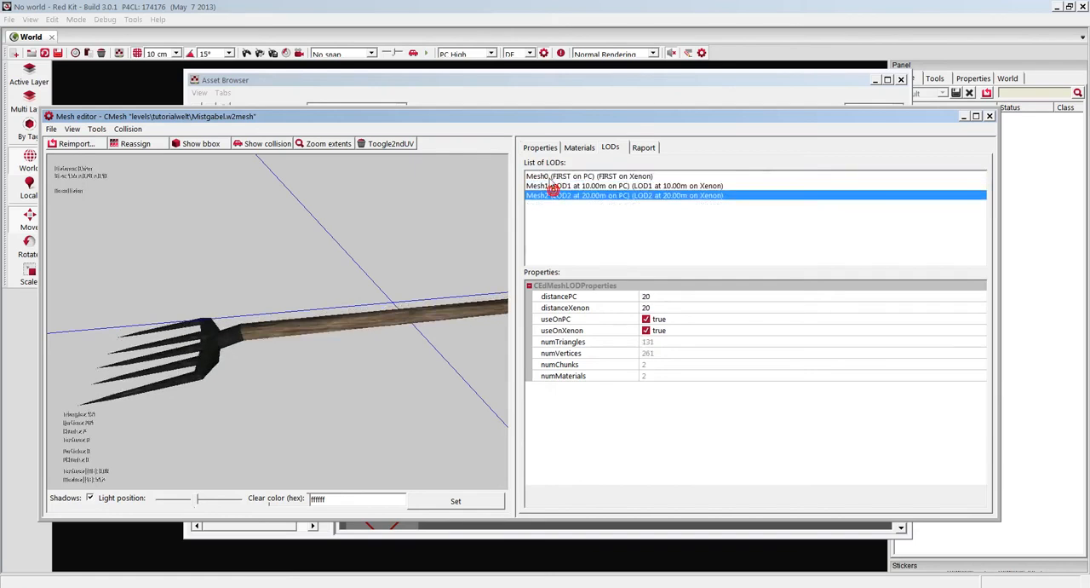
click(557, 185)
click(556, 177)
click(563, 196)
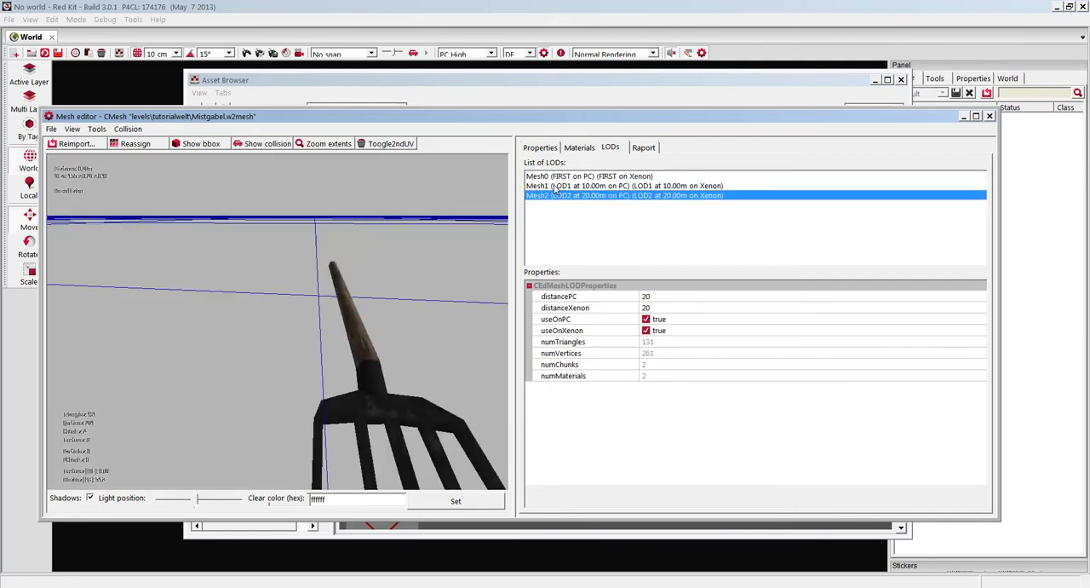
click(553, 185)
click(563, 197)
click(548, 187)
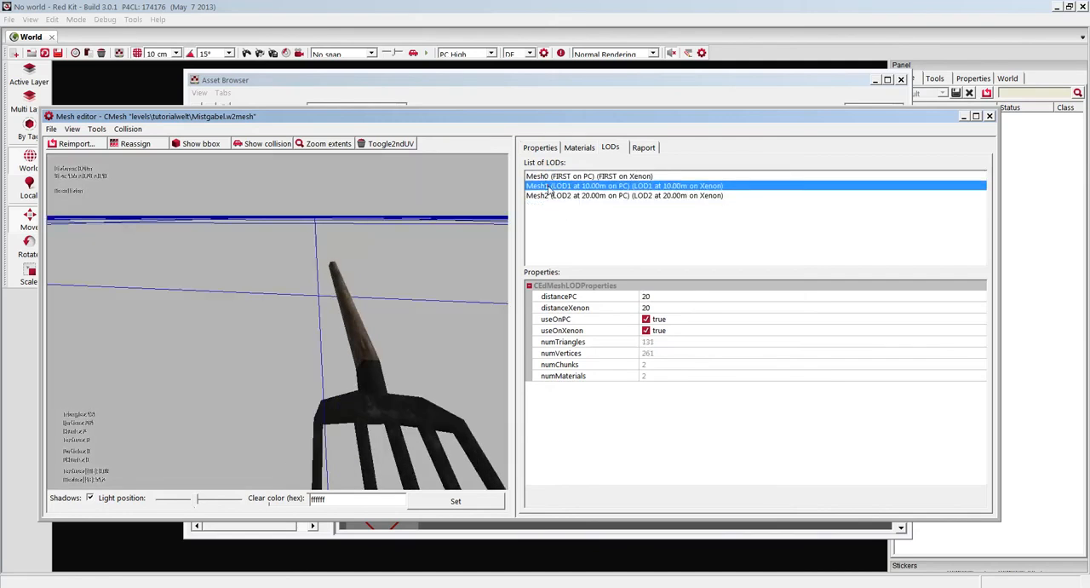
click(559, 198)
click(554, 187)
click(552, 198)
drag(349, 285, 449, 244)
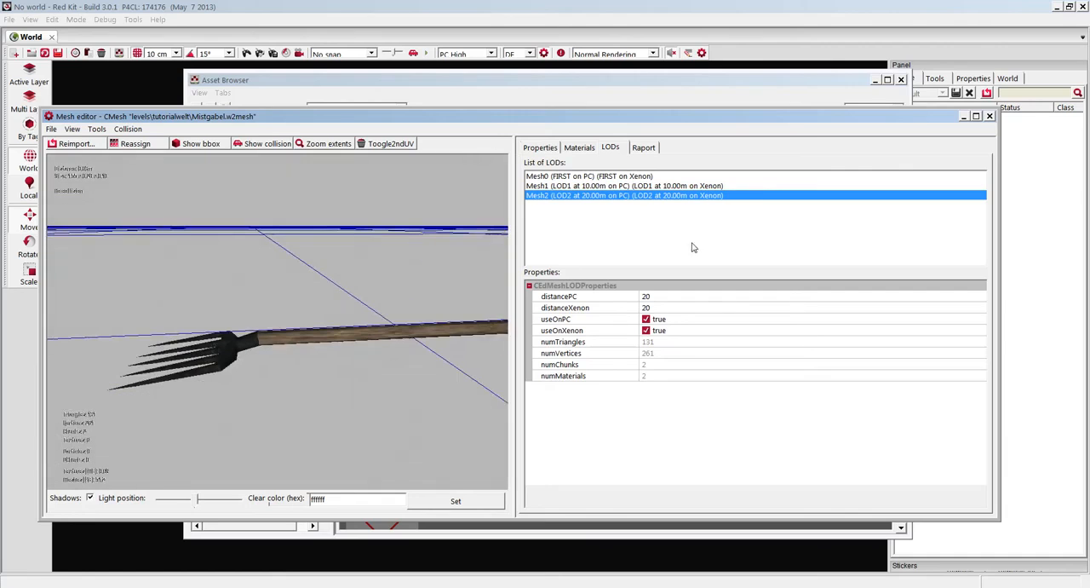
Set the PC display distance of the fork's detail levels to 8 m for LOD1 and 16 m for LOD2.
click(575, 186)
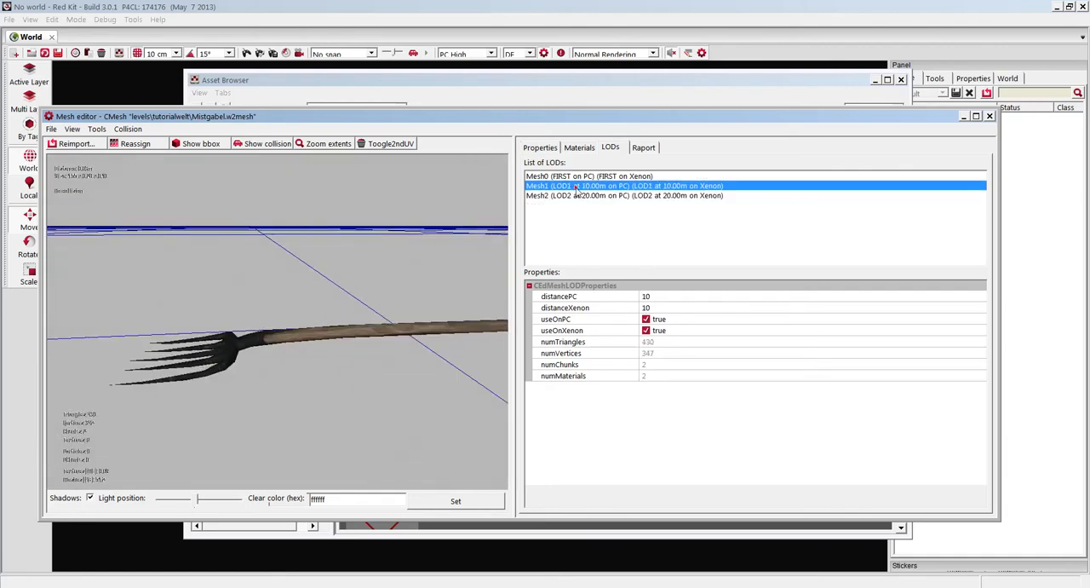
click(655, 295)
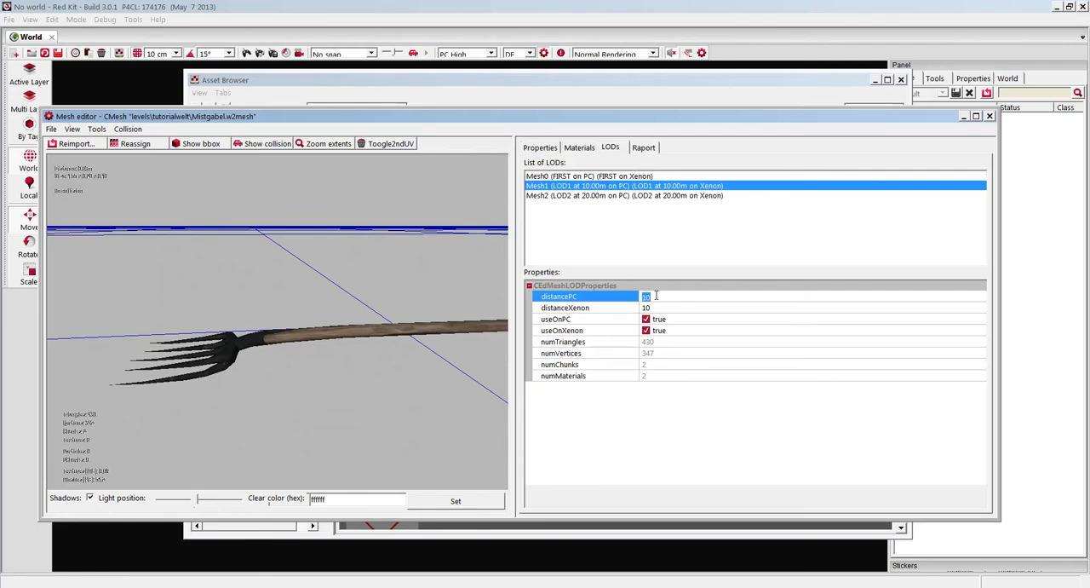
key(Return)
click(611, 196)
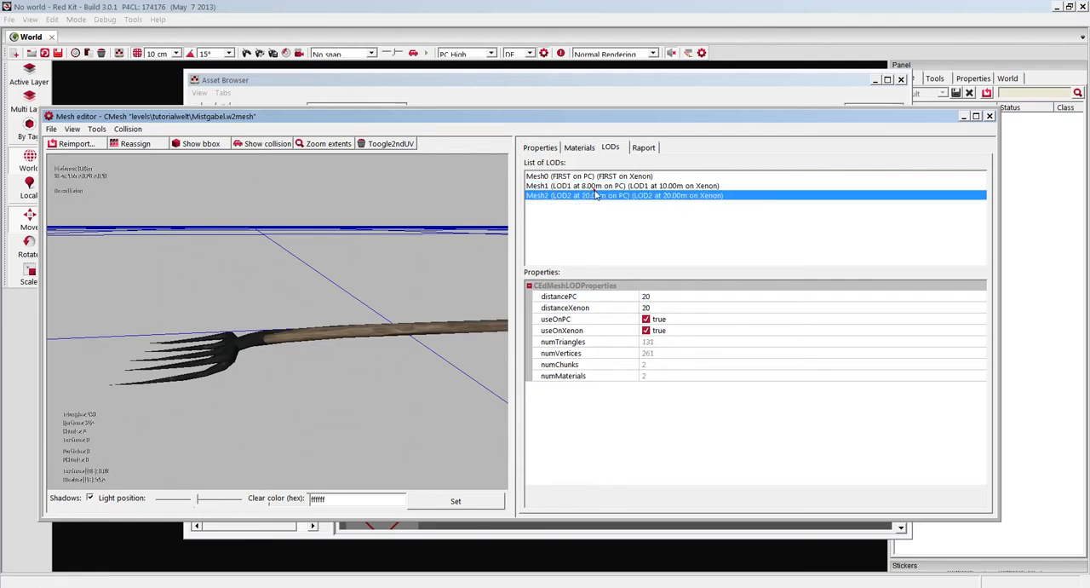
click(661, 296)
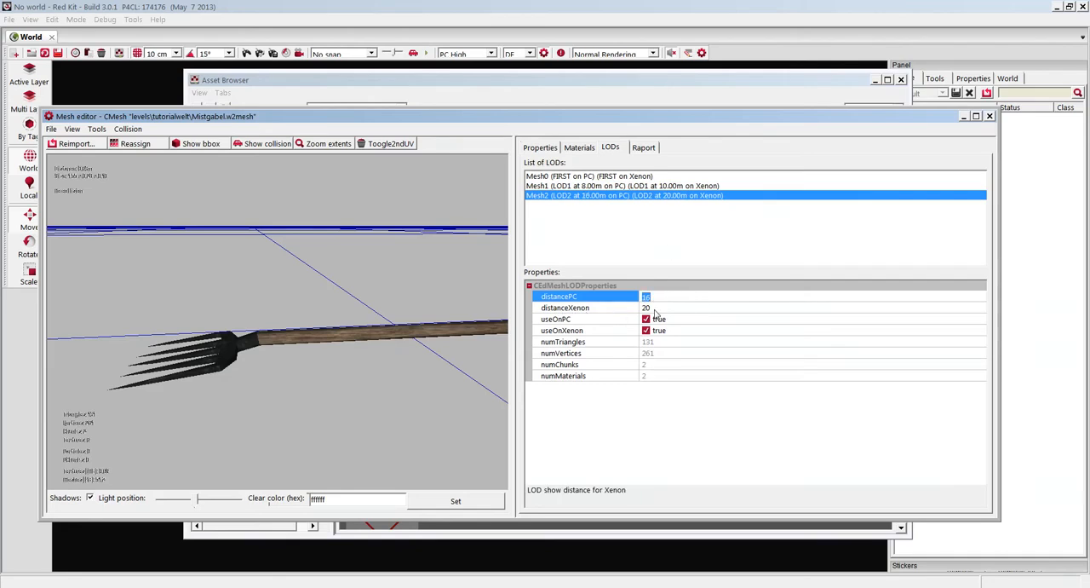
Compare the fork's Mesh1 and Mesh0 detail levels in the preview.
click(579, 185)
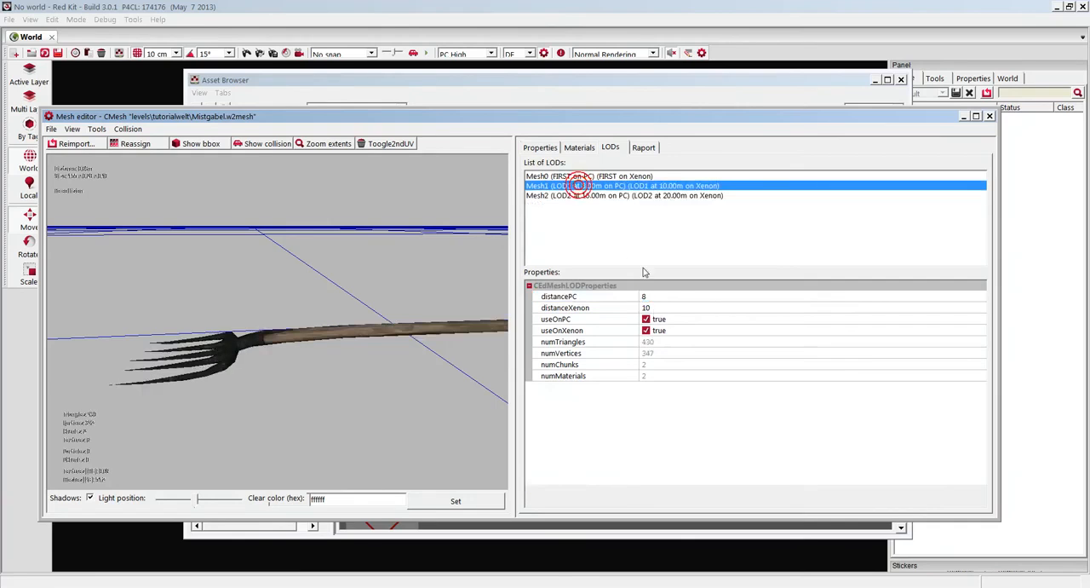
drag(412, 259, 413, 260)
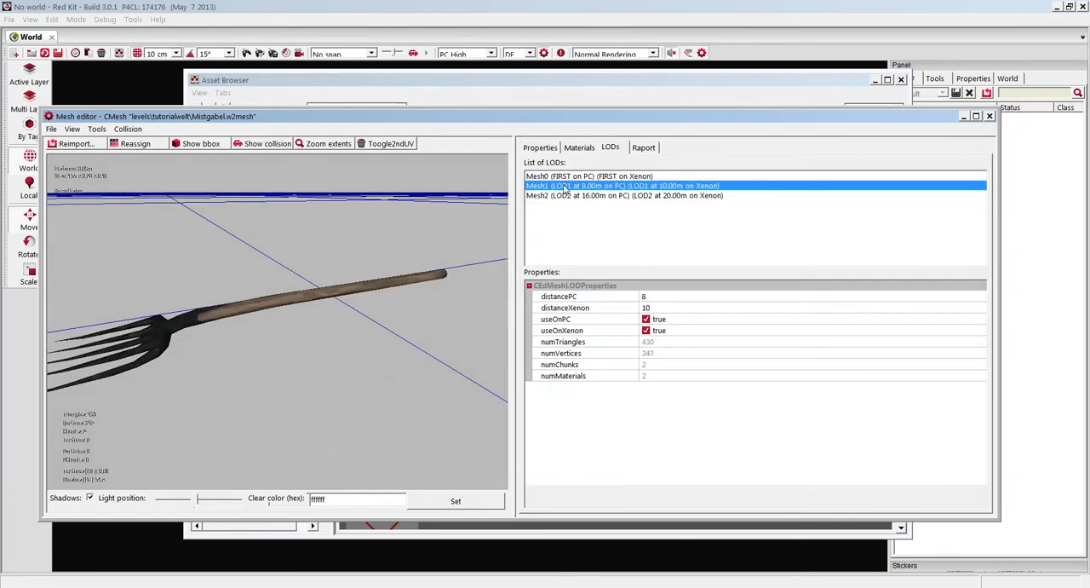
click(552, 177)
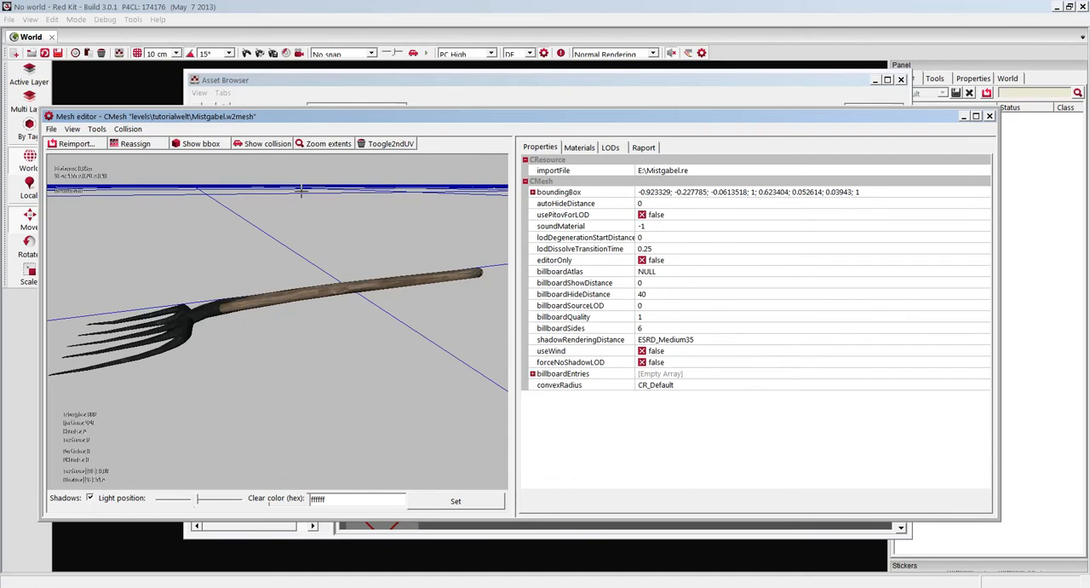
Try to display the fork's collision, and create a convex collision for the mesh.
click(263, 143)
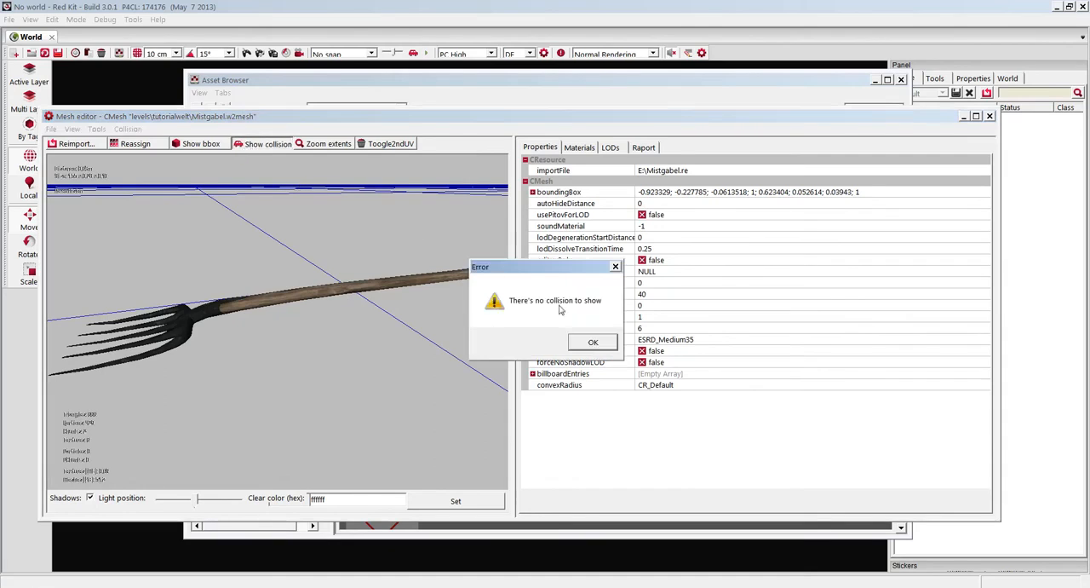
click(582, 342)
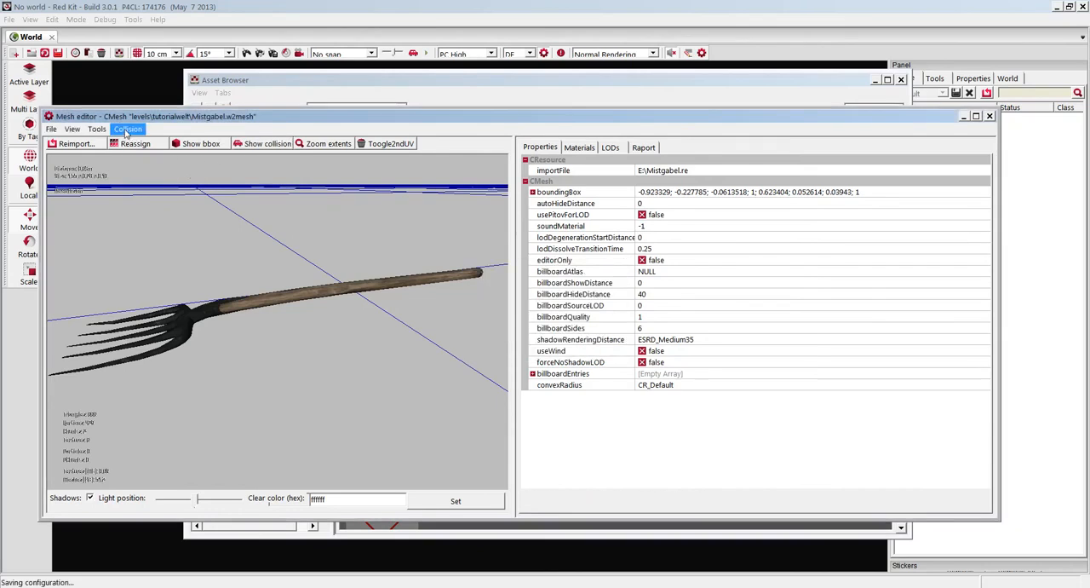
click(126, 131)
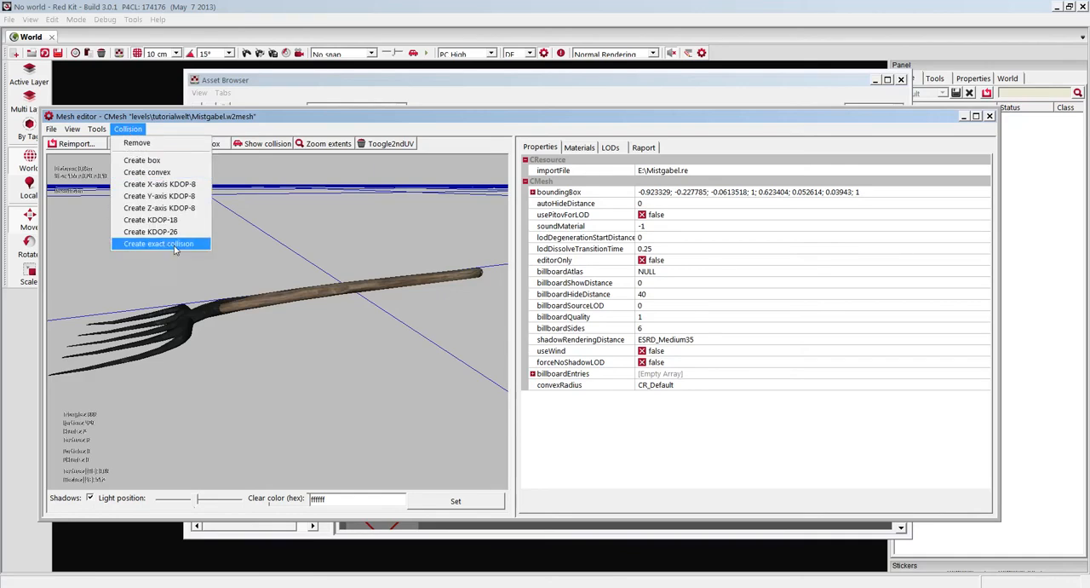
click(170, 173)
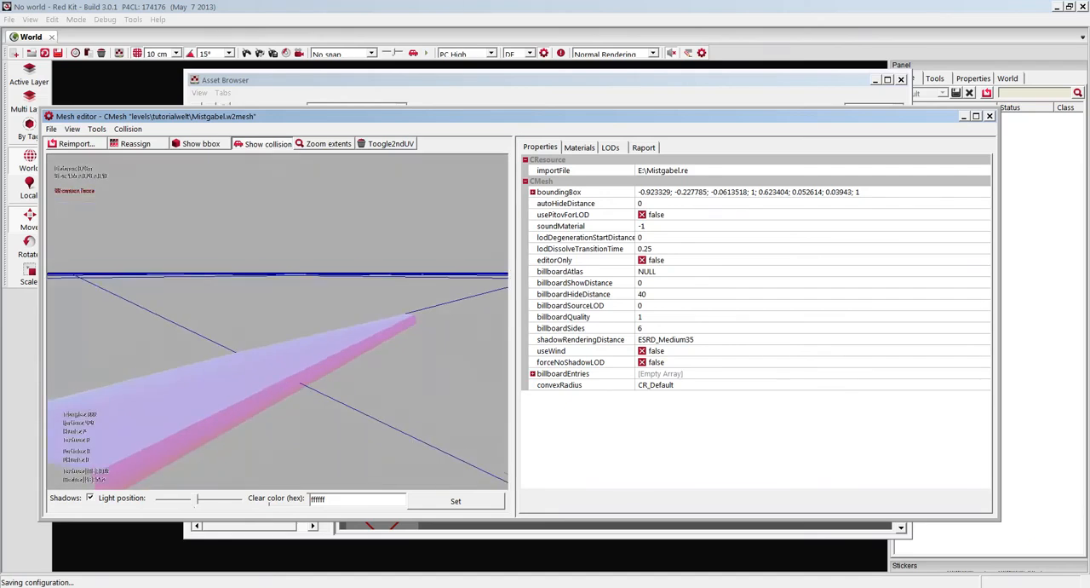
Replace the fork's convex collision with a box collision and inspect its shape in the preview.
click(130, 129)
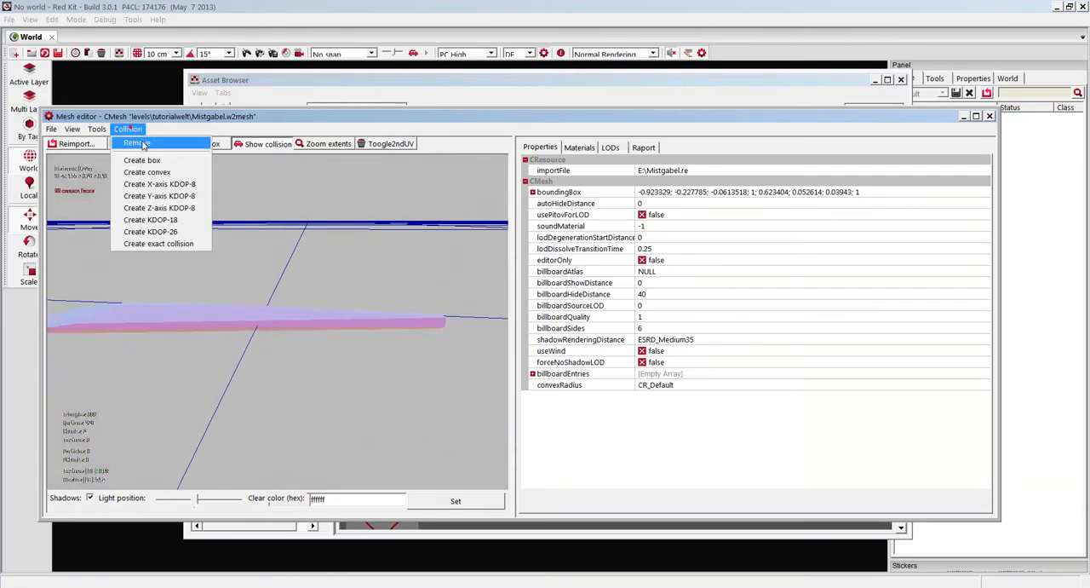
click(142, 160)
drag(292, 267, 357, 247)
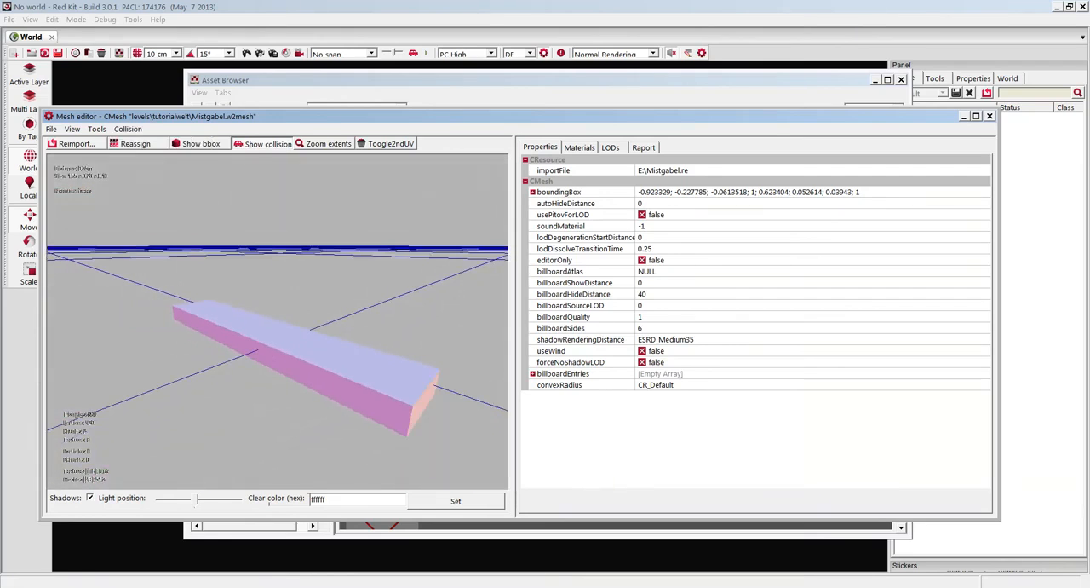
drag(221, 222, 185, 174)
Try a Y-axis KDOP-8 collision and a KDOP-26 collision on the fork mesh.
click(129, 132)
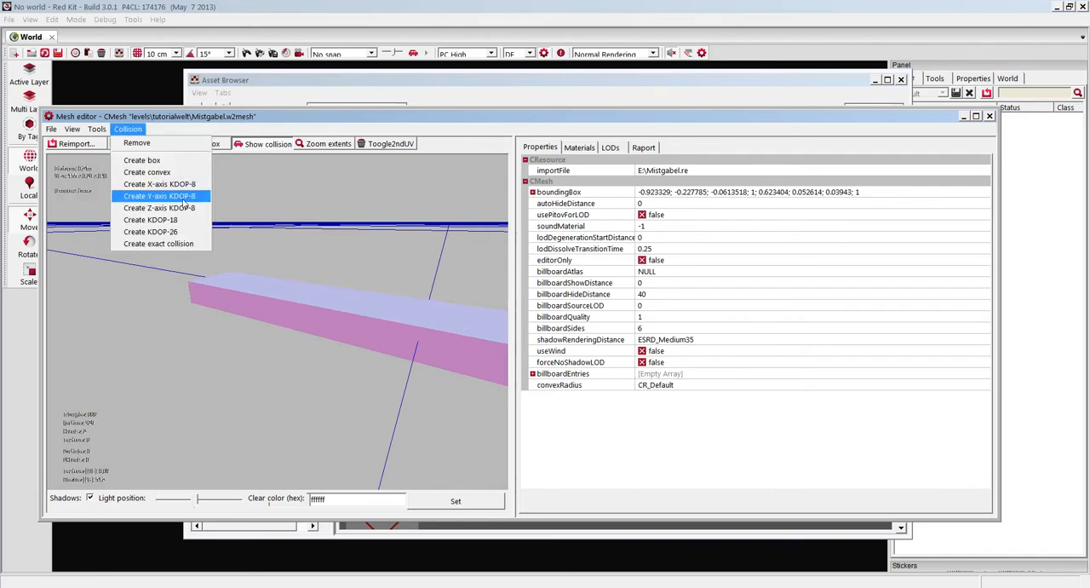
click(184, 202)
drag(243, 195, 170, 204)
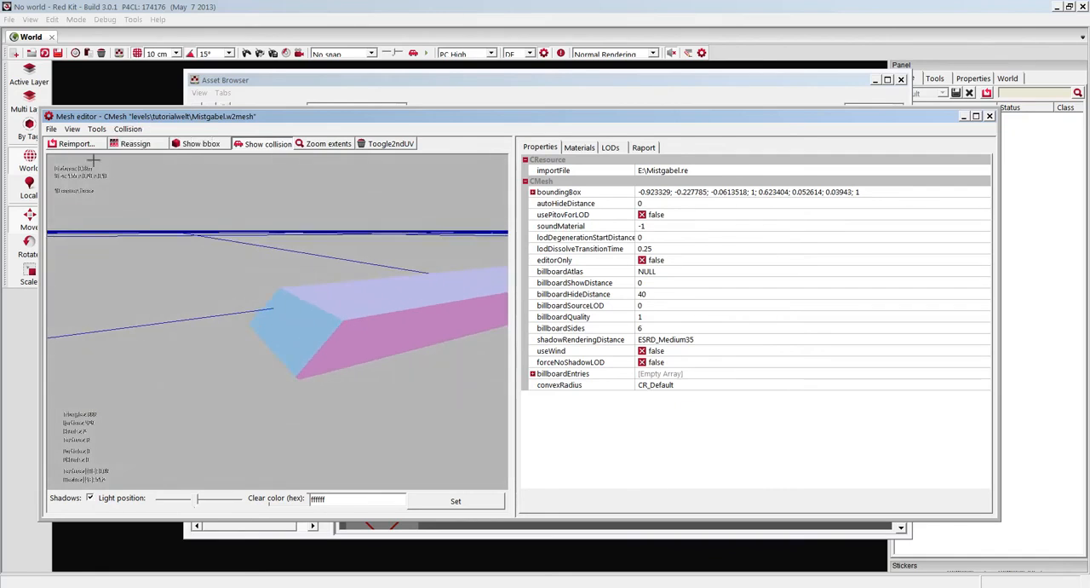
click(128, 130)
click(175, 232)
drag(221, 247, 255, 239)
Try a Z-axis KDOP-8 collision and an X-axis KDOP-8 collision on the fork mesh.
click(128, 129)
click(157, 207)
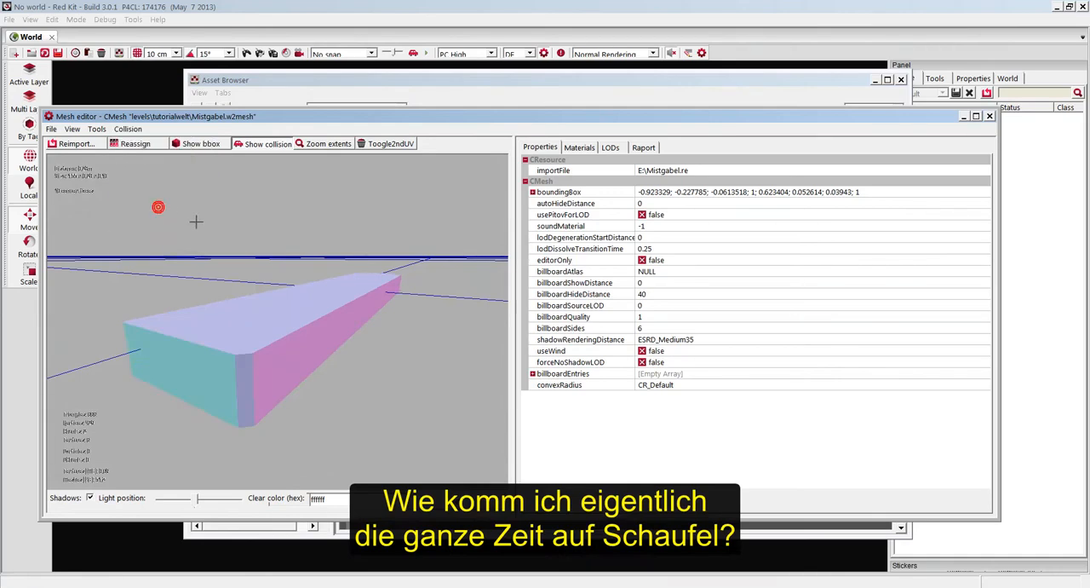
click(128, 129)
click(158, 186)
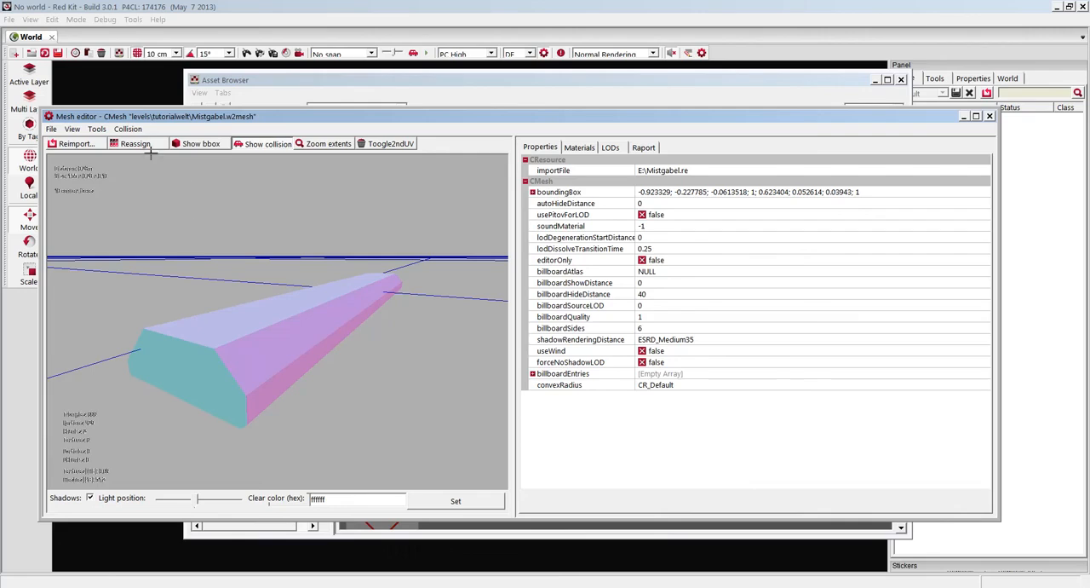
Create a box collision for comparison, and build the exact mesh collision despite the warning.
click(129, 129)
click(148, 161)
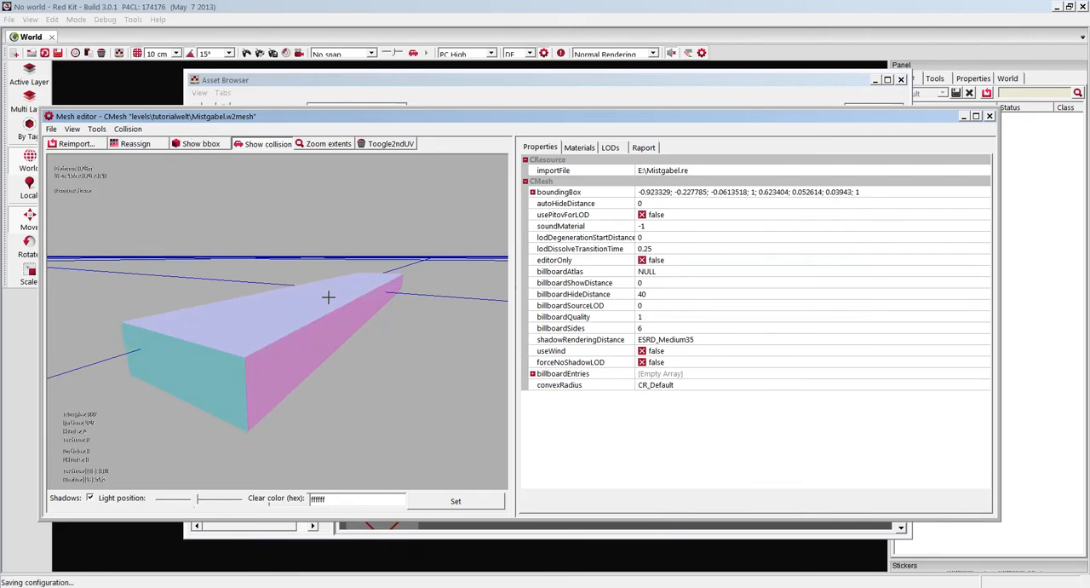
click(128, 129)
click(170, 244)
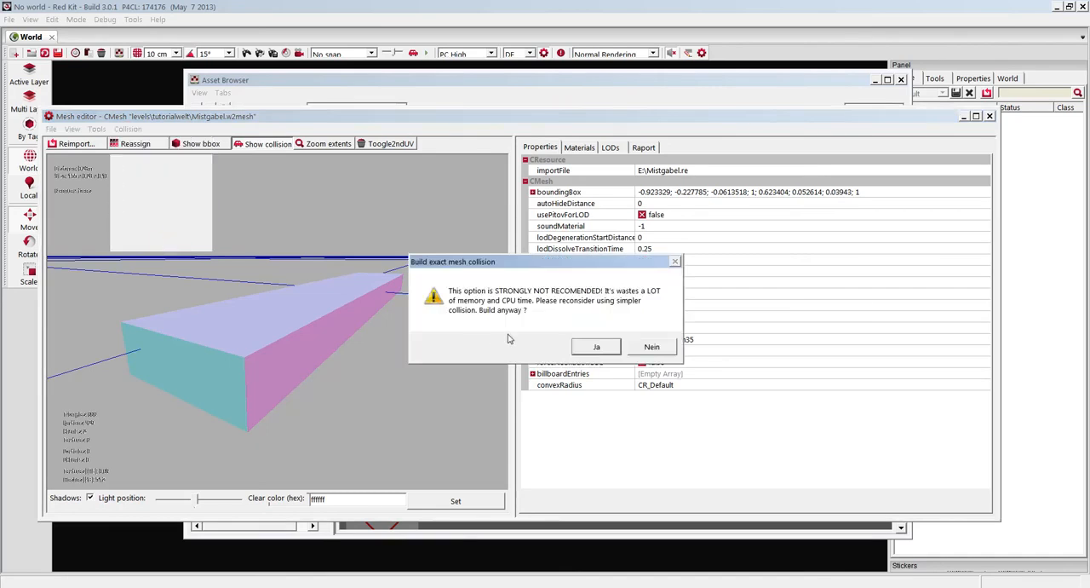
click(594, 347)
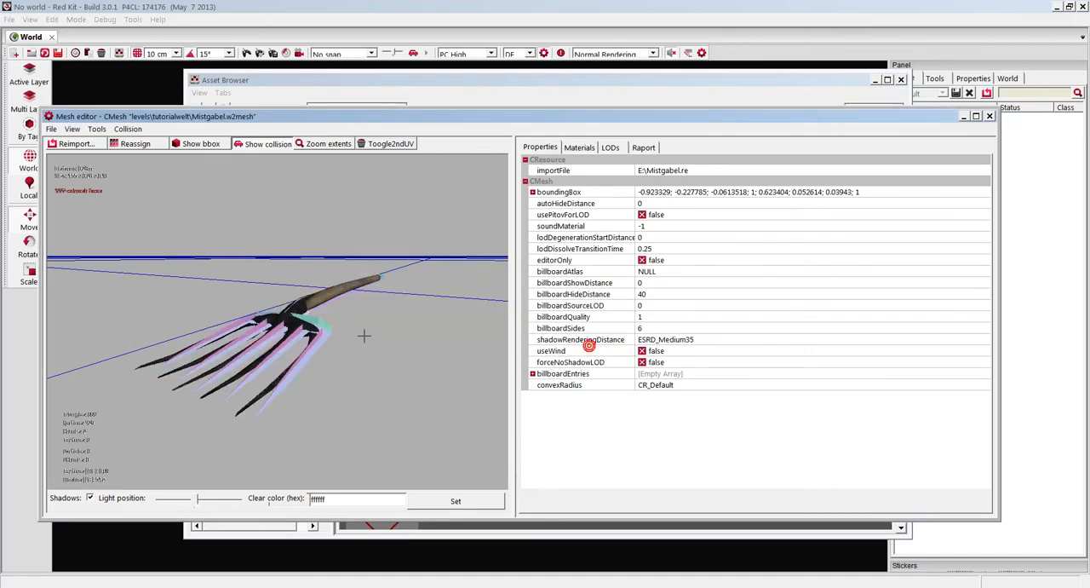
right_drag(376, 336, 375, 336)
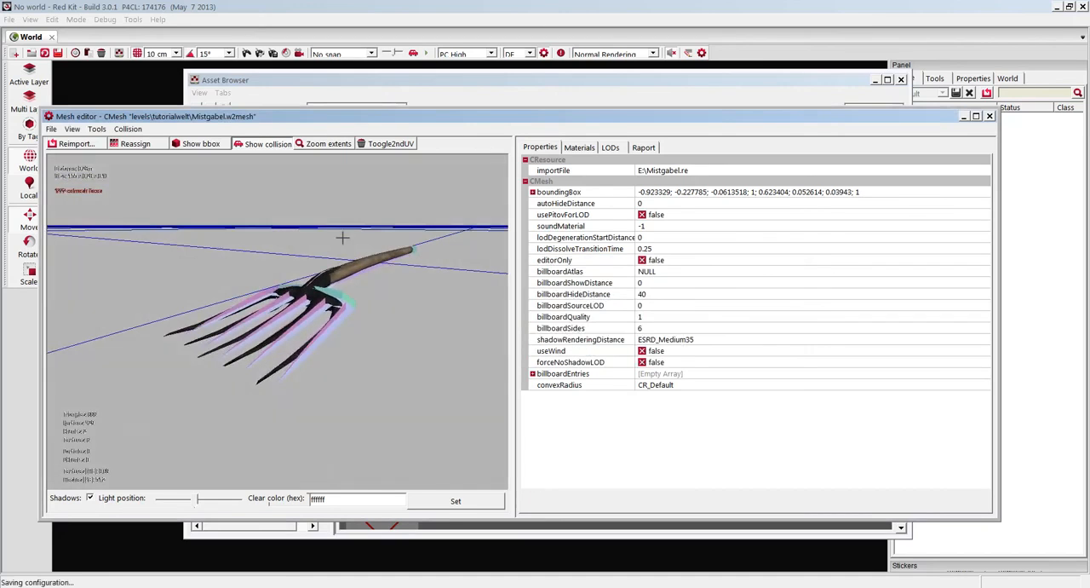
Replace the fork's exact collision with a box collision and return to the main editor window.
click(128, 130)
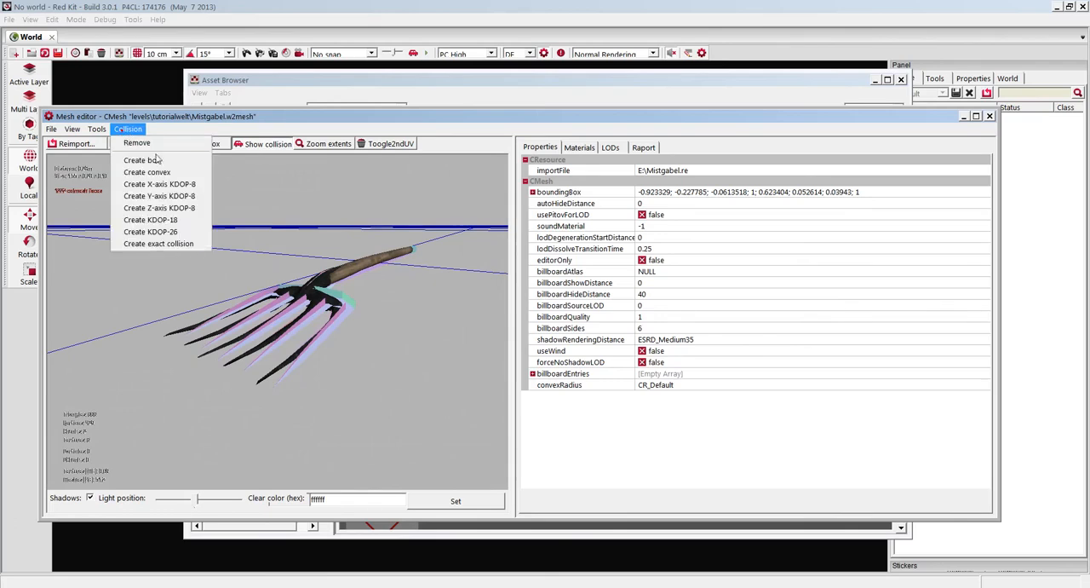
click(144, 161)
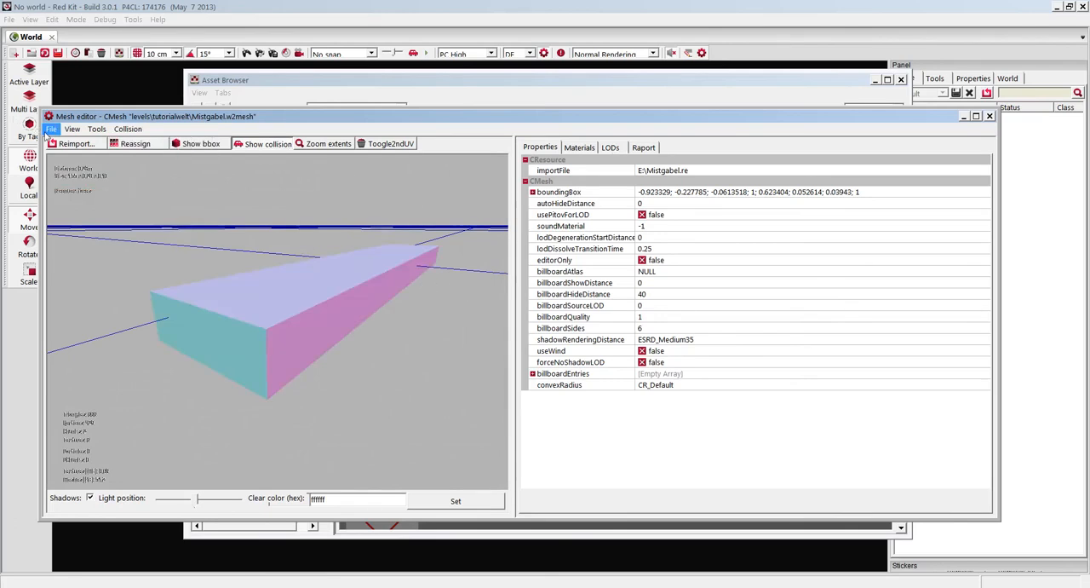
click(438, 6)
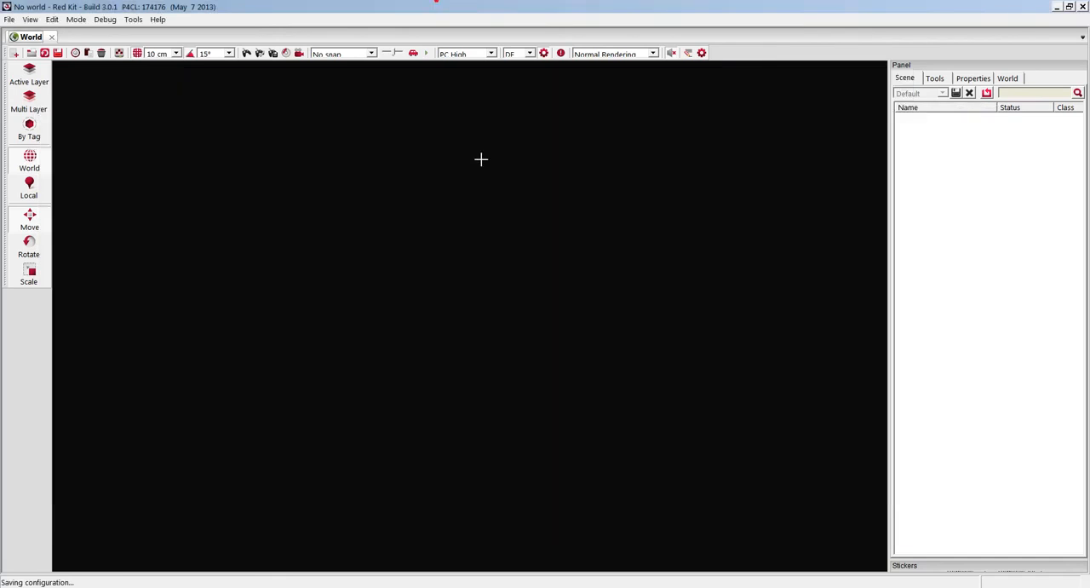
Open the world levels\tutorialwelt\tutwelt.w2w and load all of its layers.
click(9, 20)
click(107, 121)
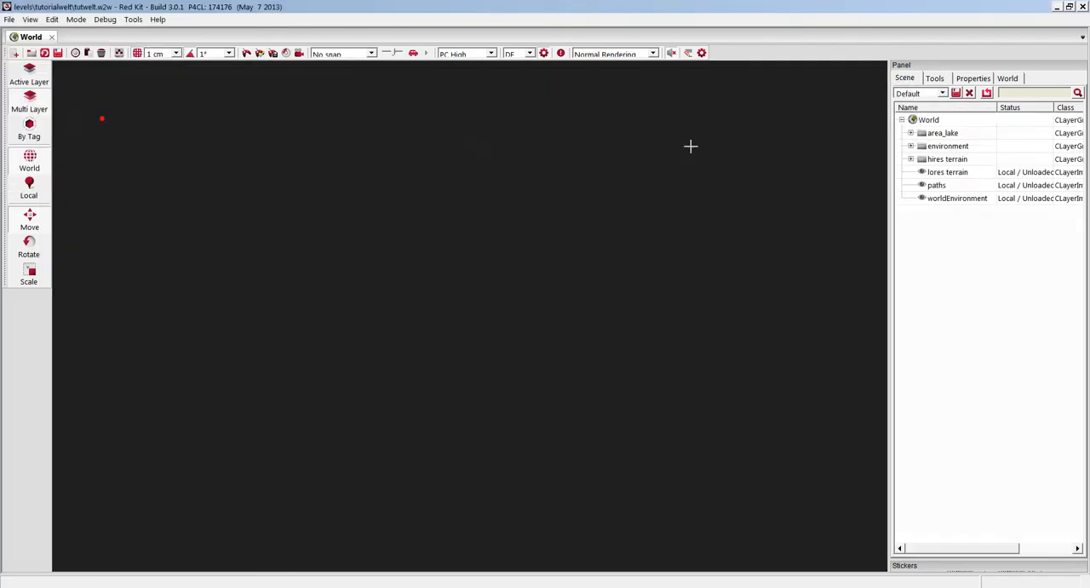
right_click(928, 119)
click(945, 208)
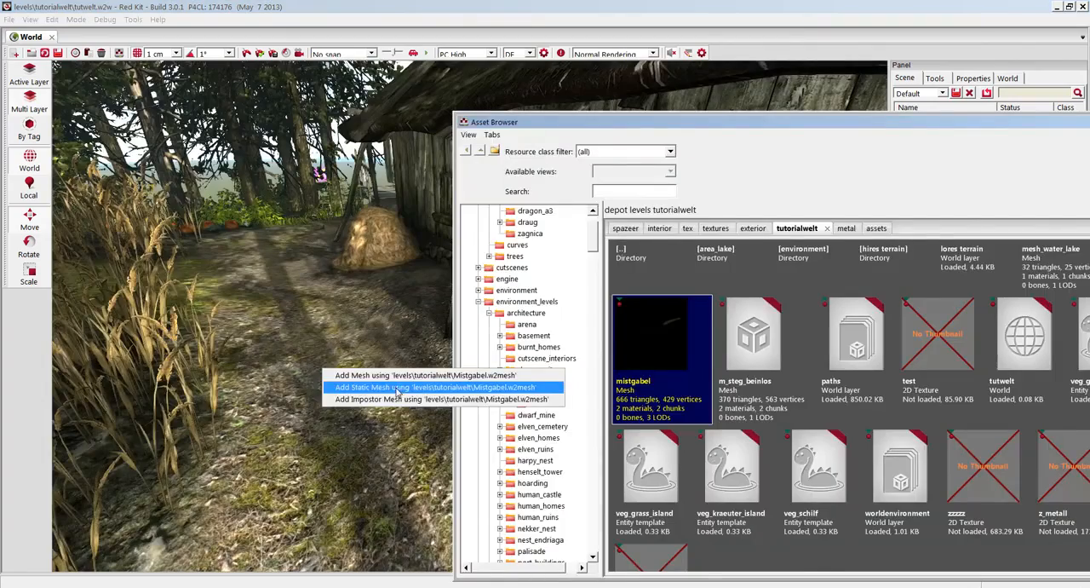
click(460, 452)
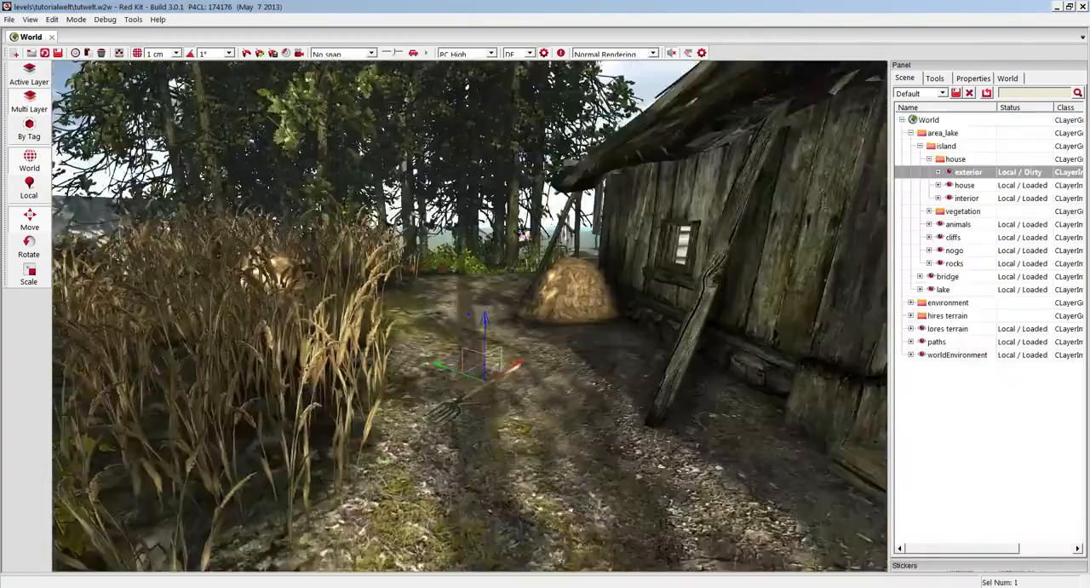
Stand the fork upright on the ground near the house, with the rotation snap set to 5°.
key(w)
drag(482, 249, 375, 550)
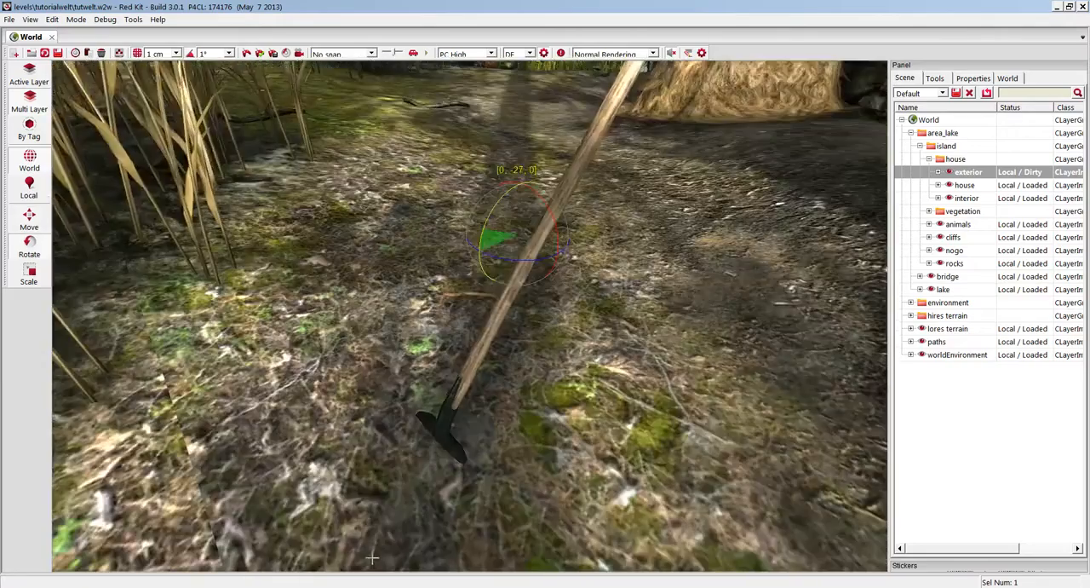
drag(499, 206, 499, 247)
right_drag(499, 247, 472, 221)
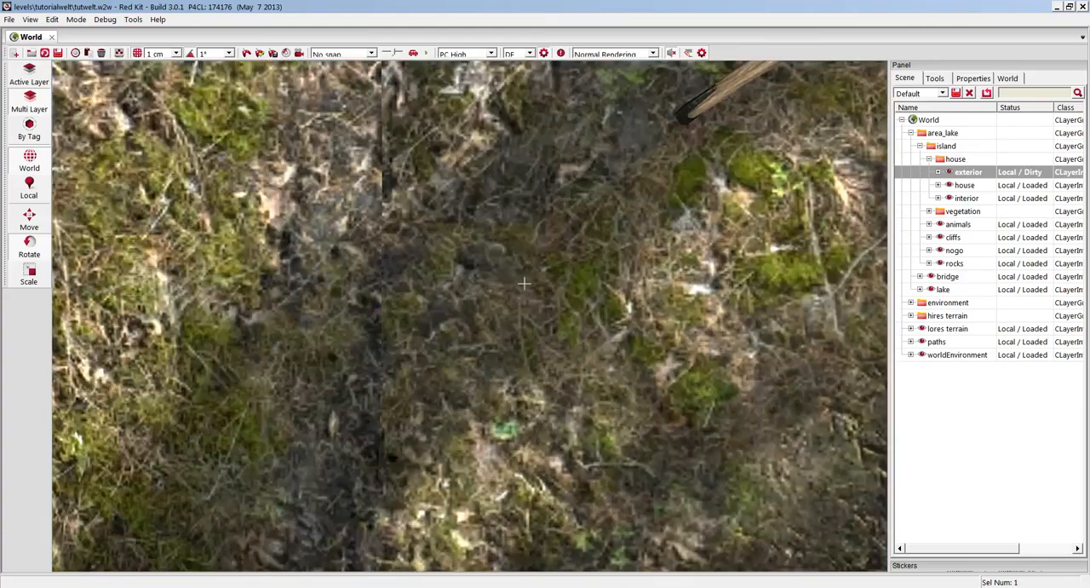
right_drag(238, 289, 228, 293)
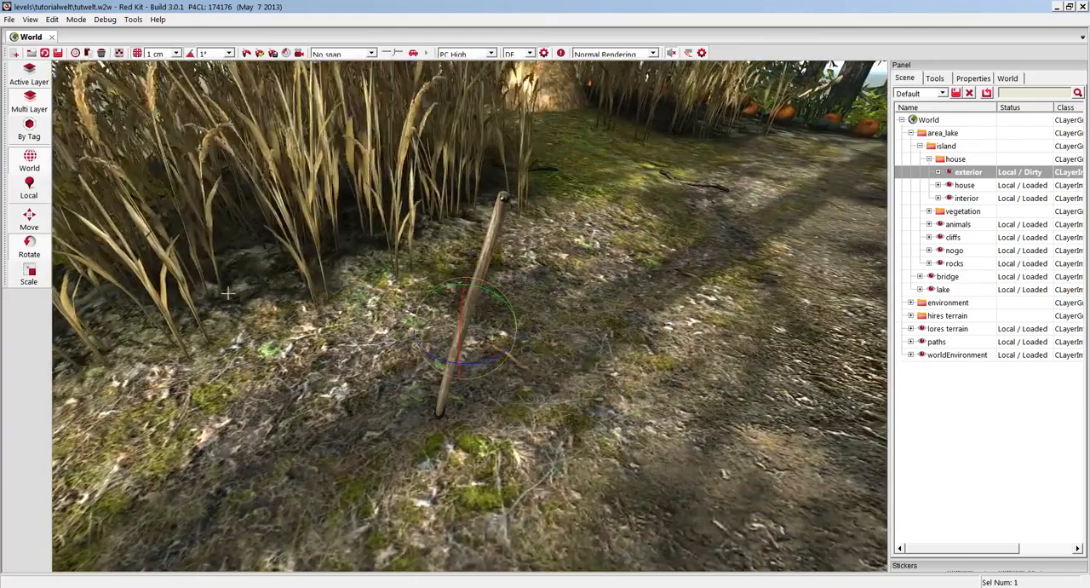
click(228, 53)
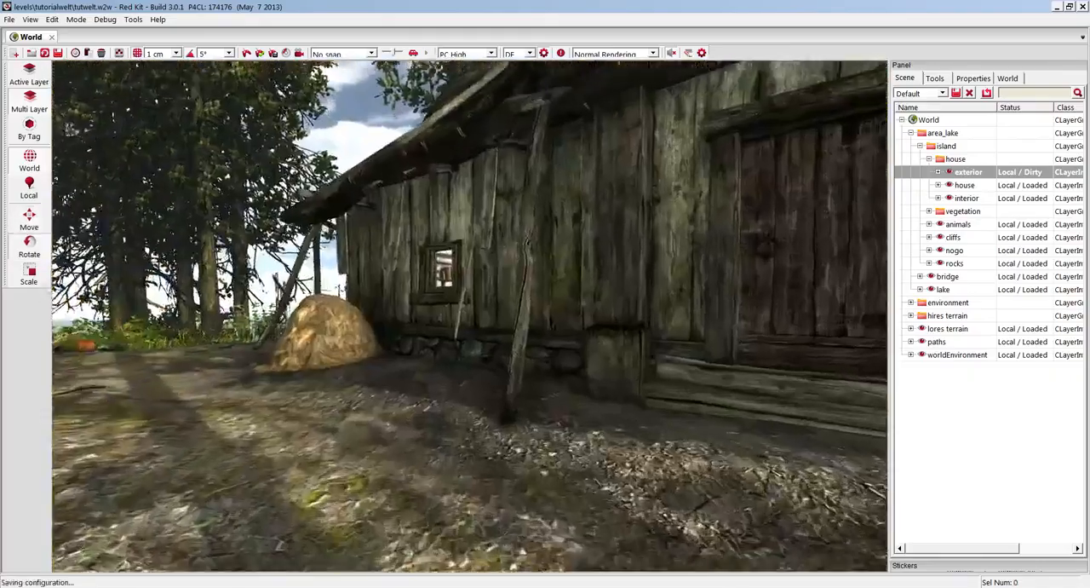
Check the fork's detail-level transitions beside the house wall from near and far.
key(w)
key(w)
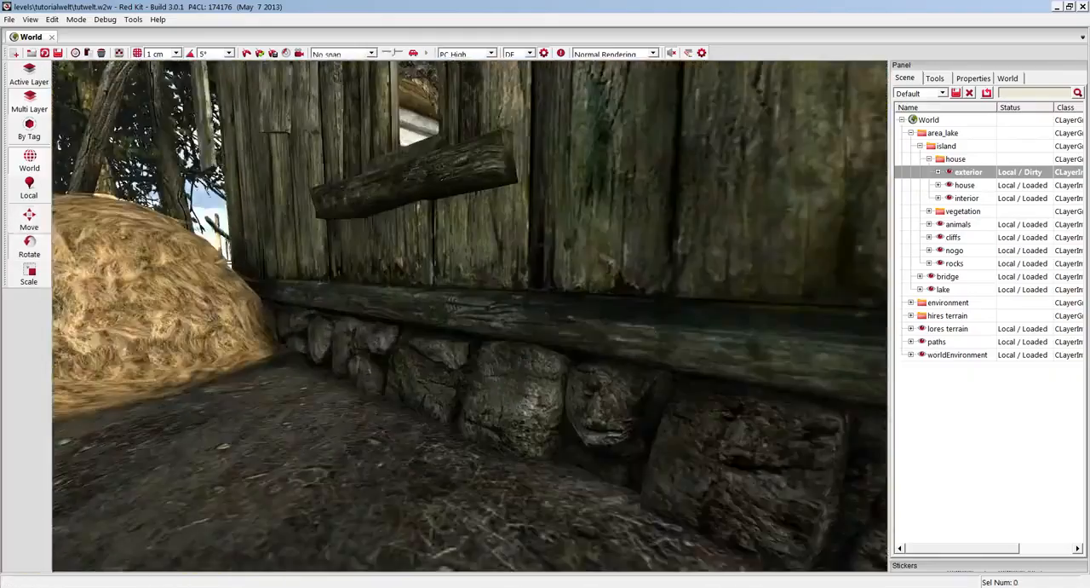
key(s)
key(s)
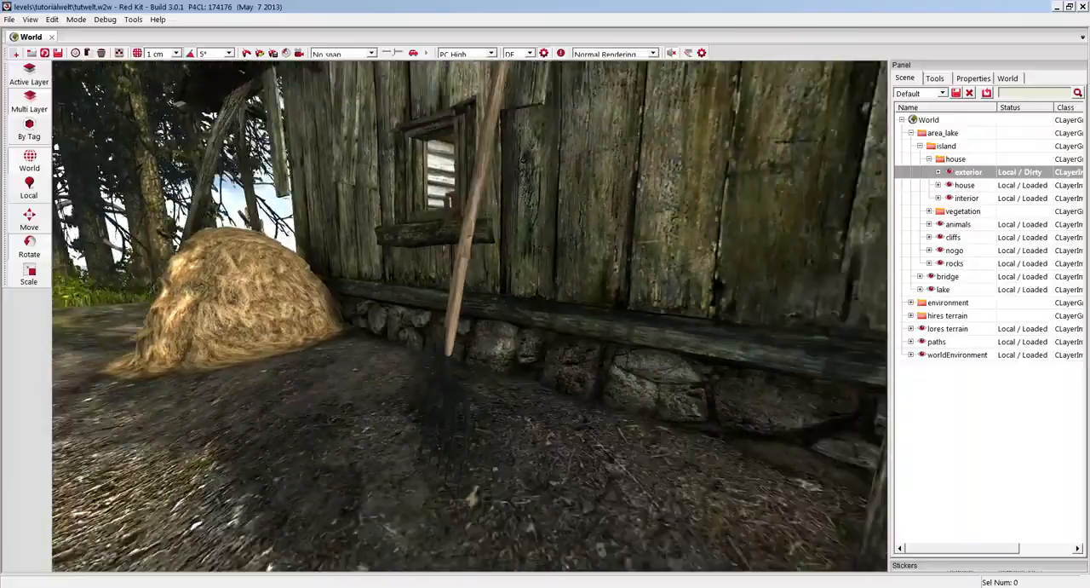
key(s)
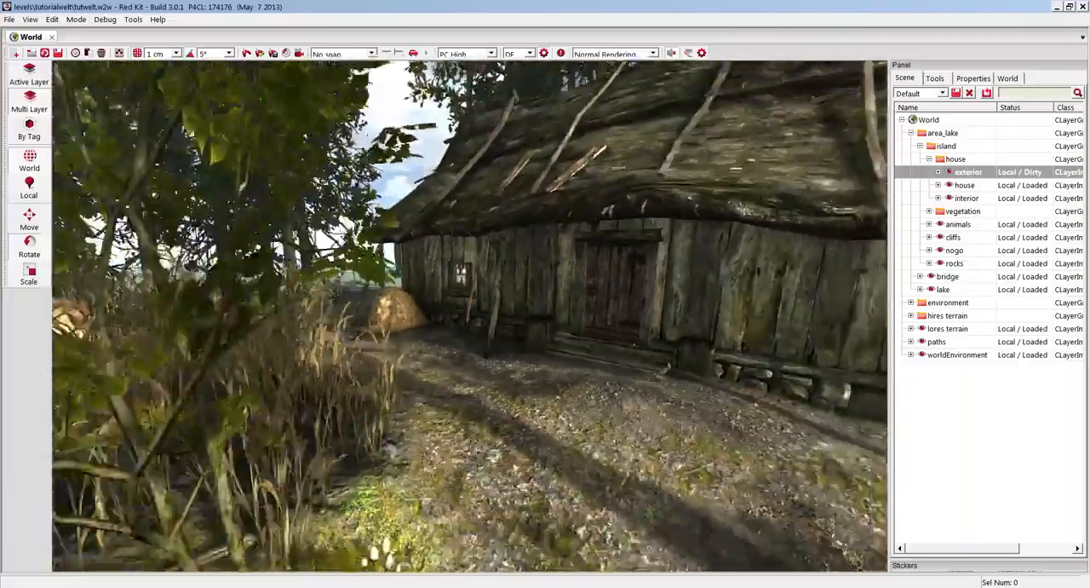
key(w)
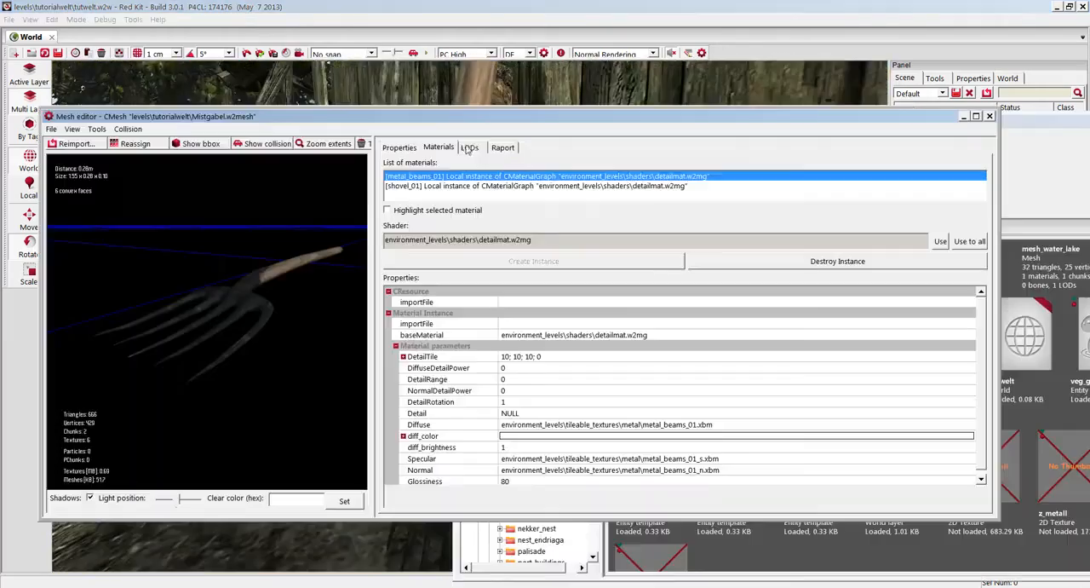
Set the fork mesh's autoHideDistance to 30 and save the mesh.
click(469, 148)
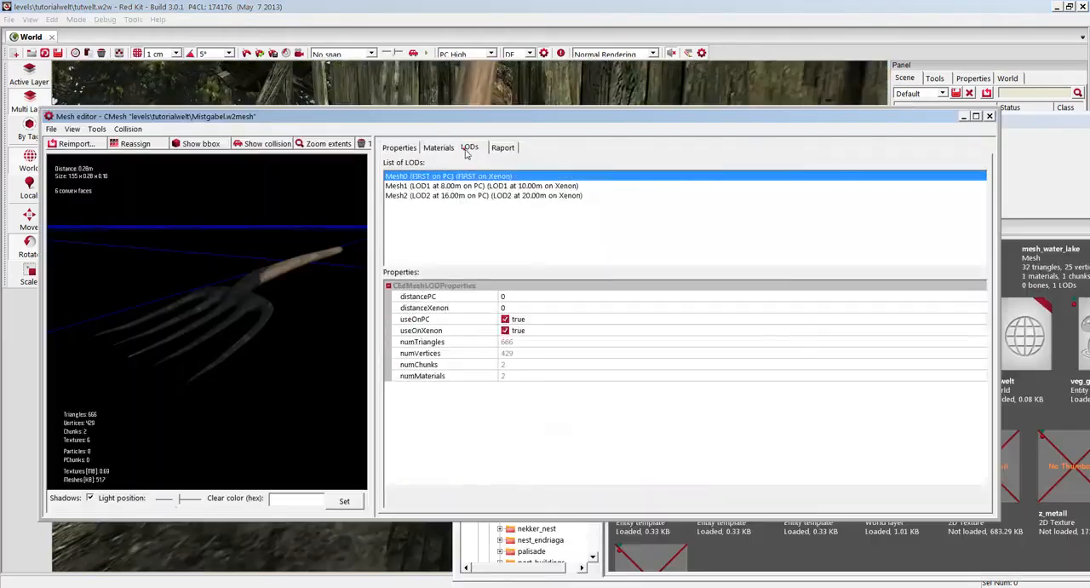
click(485, 186)
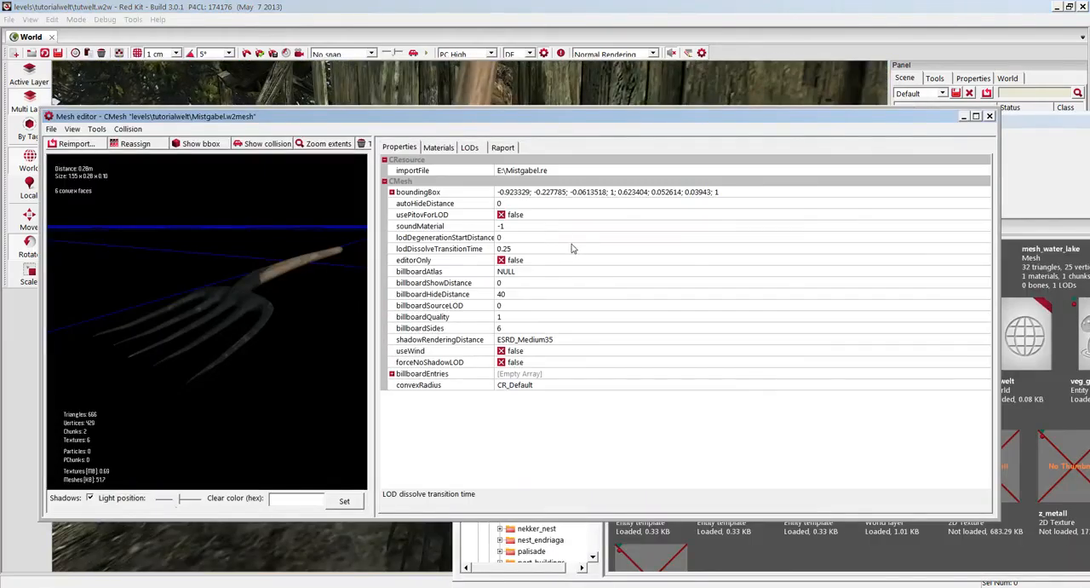
click(503, 204)
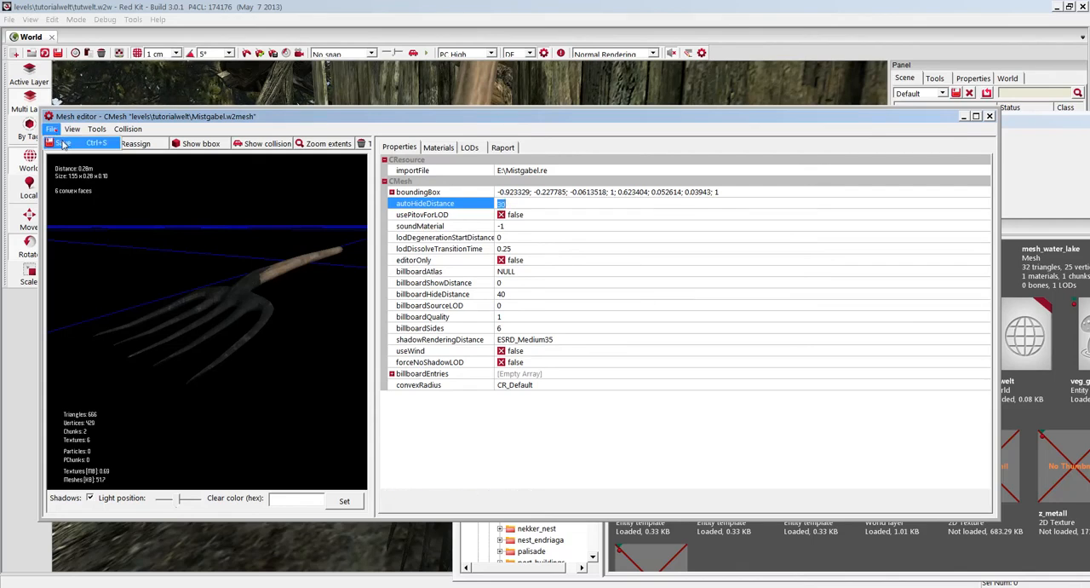
Adjust the PC display distances of the fork's Mesh1 and Mesh2 detail levels.
click(468, 148)
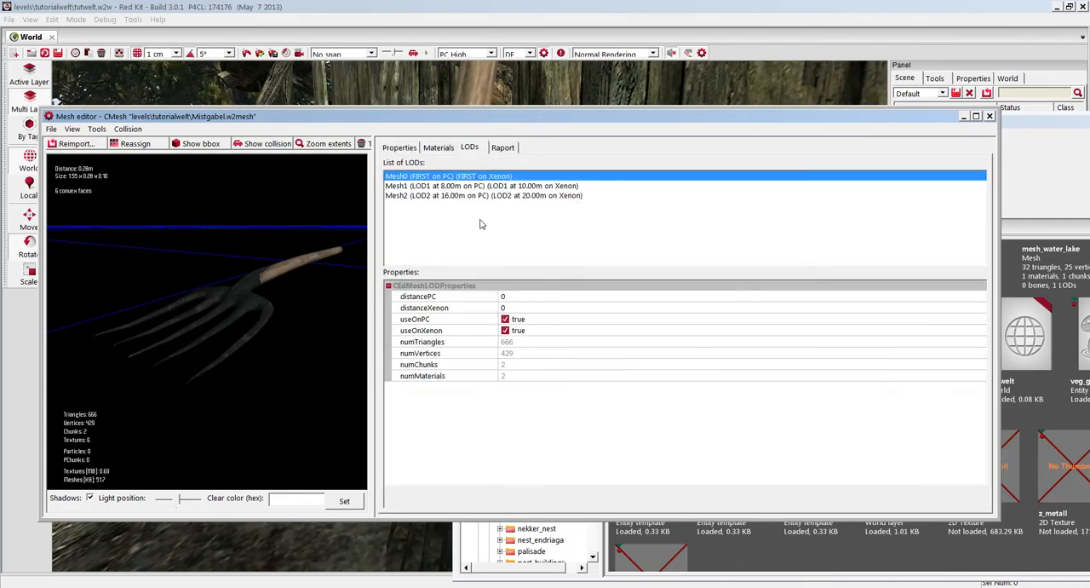
click(436, 185)
click(515, 296)
click(451, 196)
click(415, 295)
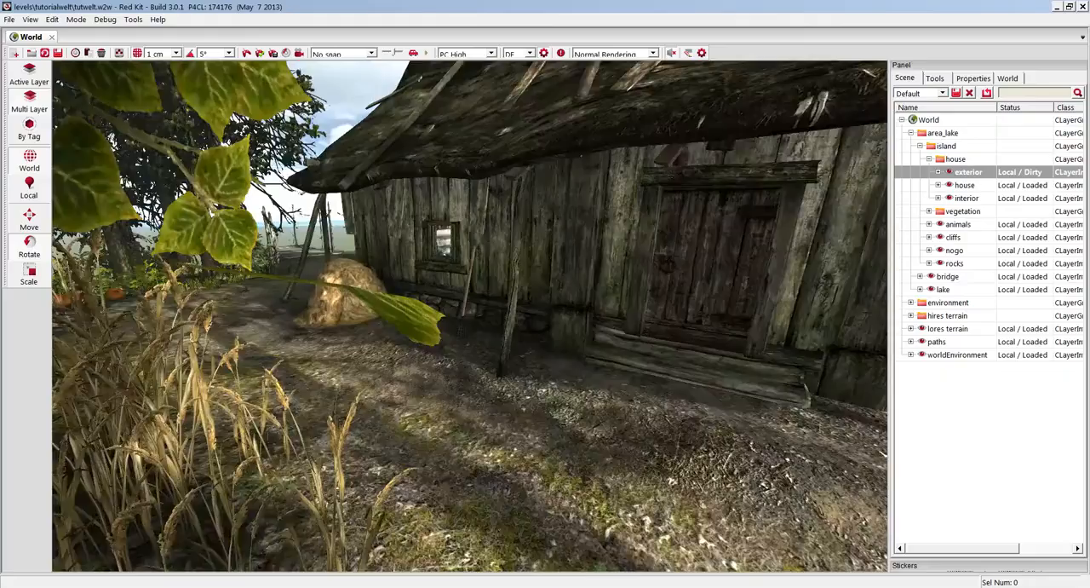
Set the PC display distance of the fork's Mesh1 detail level to 8 and open Mesh2's PC distance for editing.
drag(469, 315, 464, 264)
mouse_move(474, 229)
mouse_down()
mouse_move(473, 162)
mouse_move(473, 229)
mouse_up()
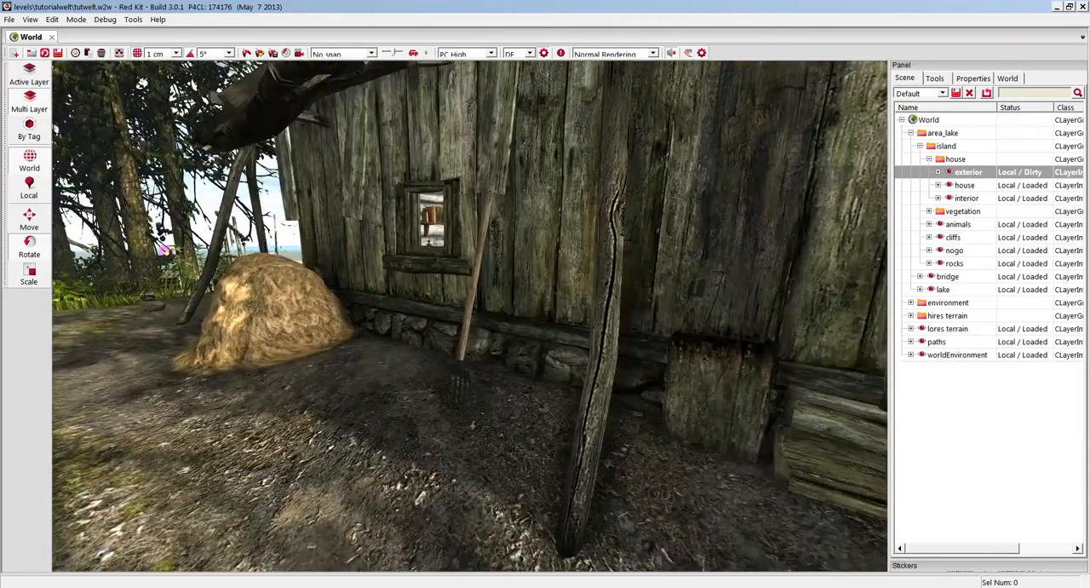
double_click(473, 230)
click(473, 185)
click(512, 296)
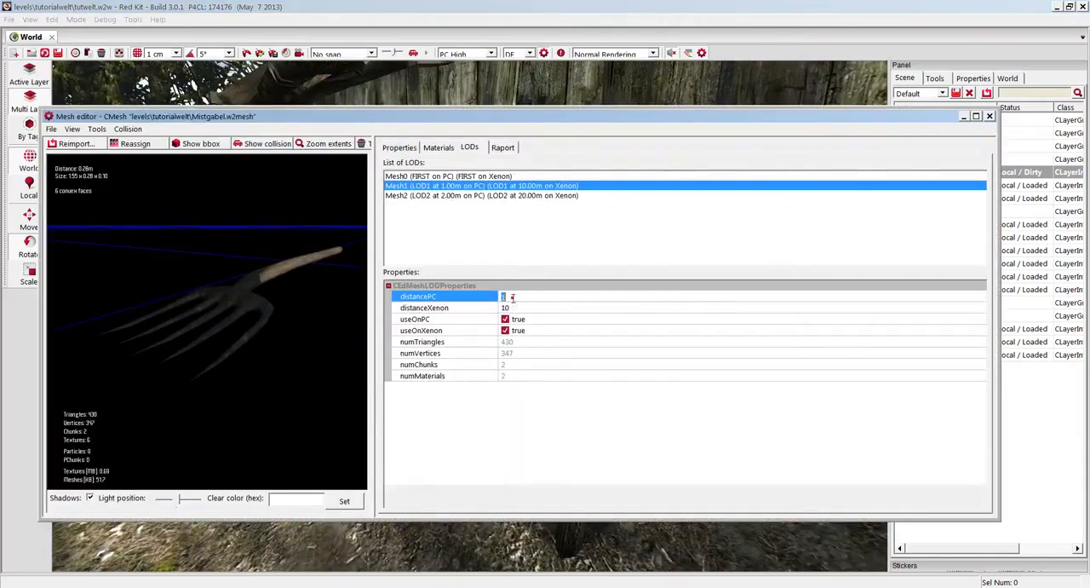
click(464, 196)
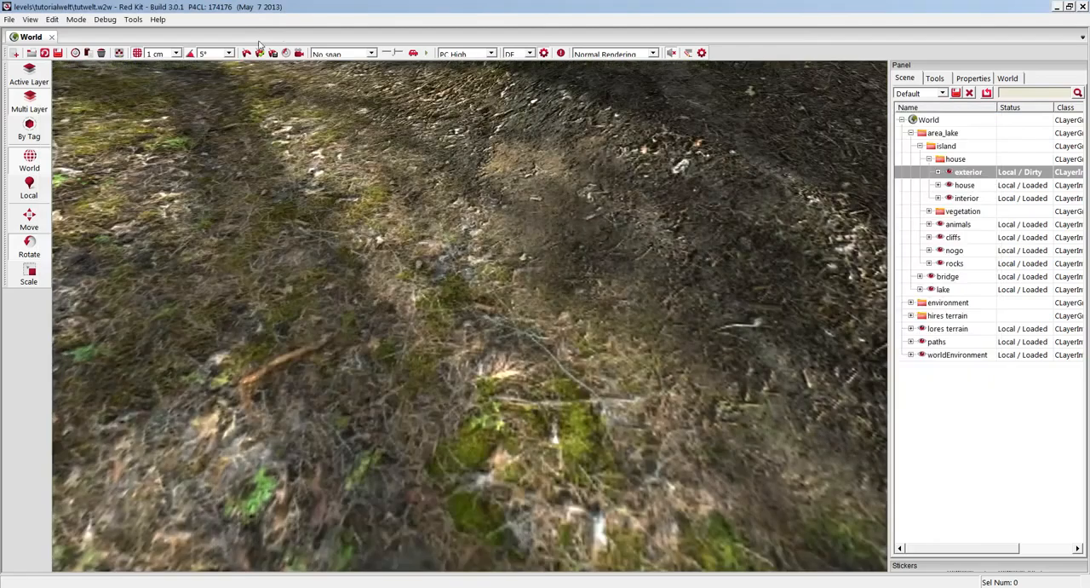
Collect the geometry and generate the navigation mesh for all loaded areas with doNotUseThreads set to false.
click(260, 53)
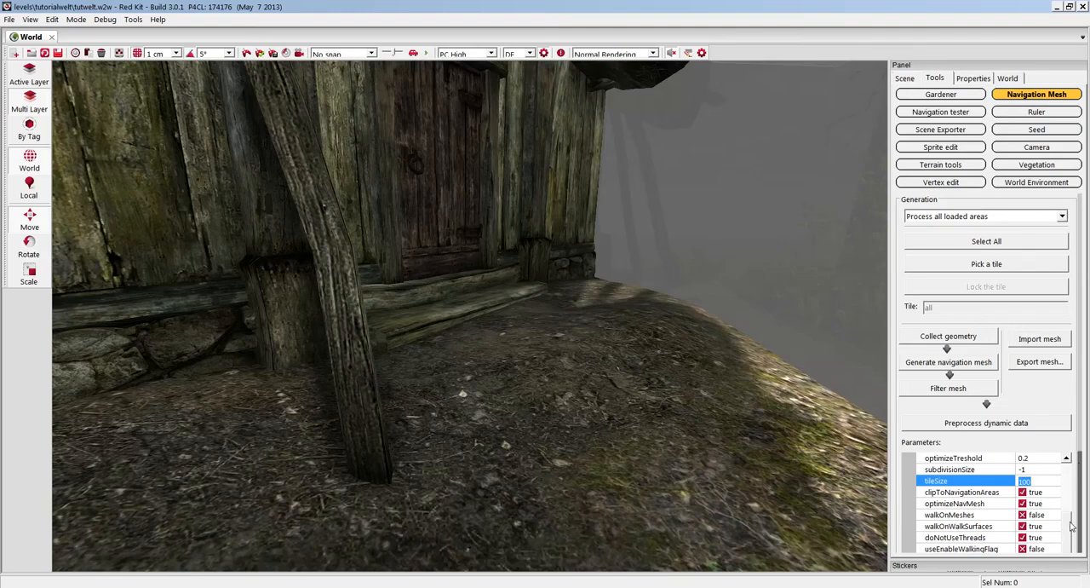
click(957, 538)
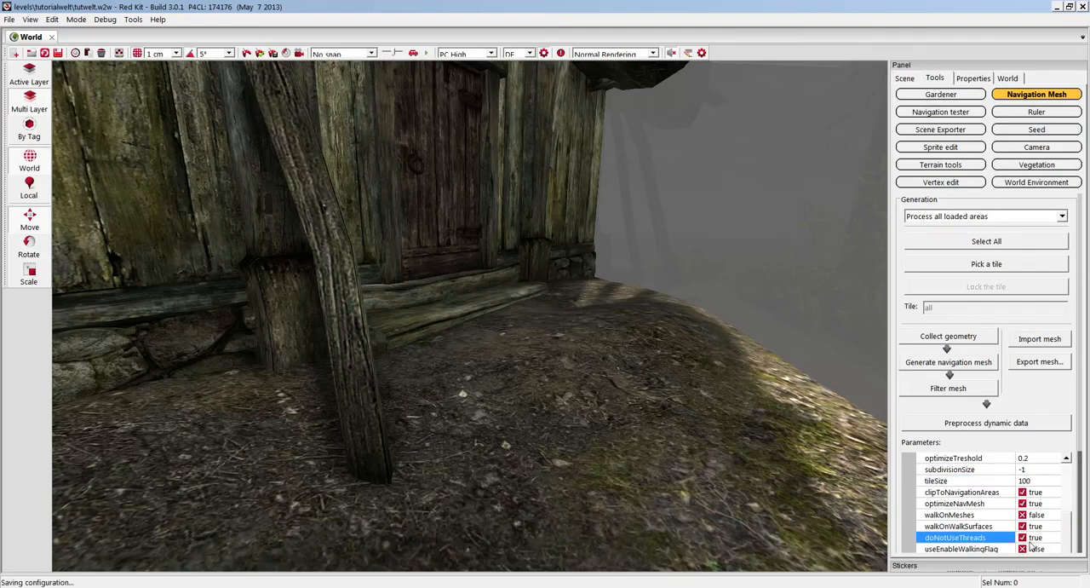
click(930, 337)
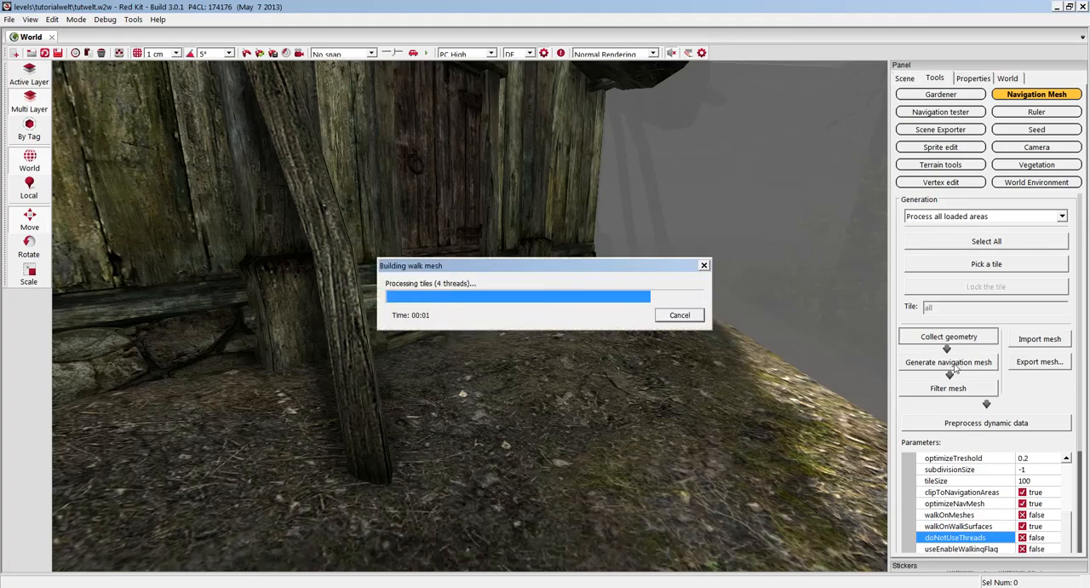
click(952, 363)
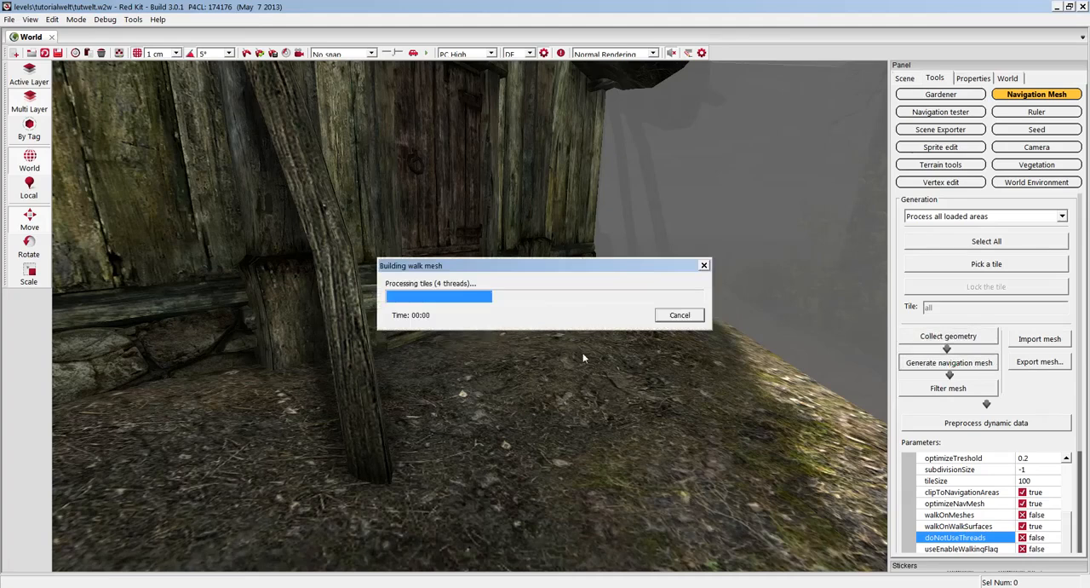
click(1009, 95)
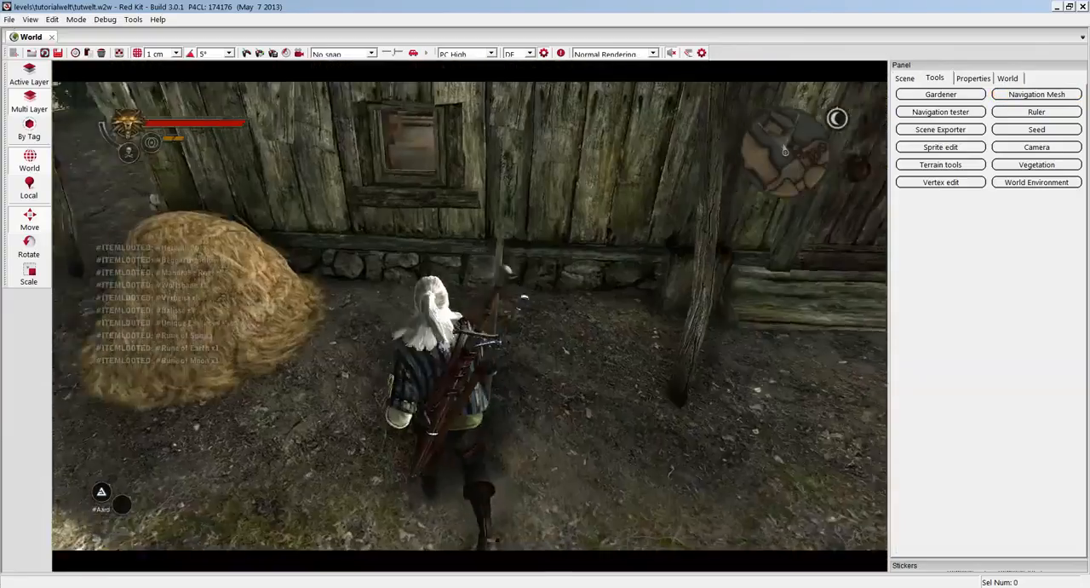
Walk the game character around and up against the fork beside the house wall to test its collision.
key(w)
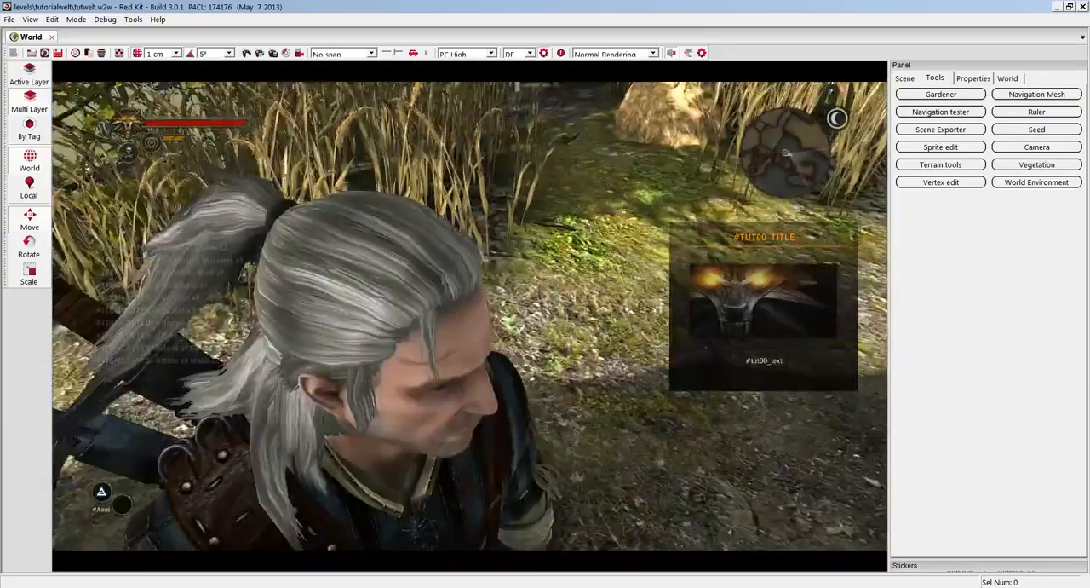
key(w)
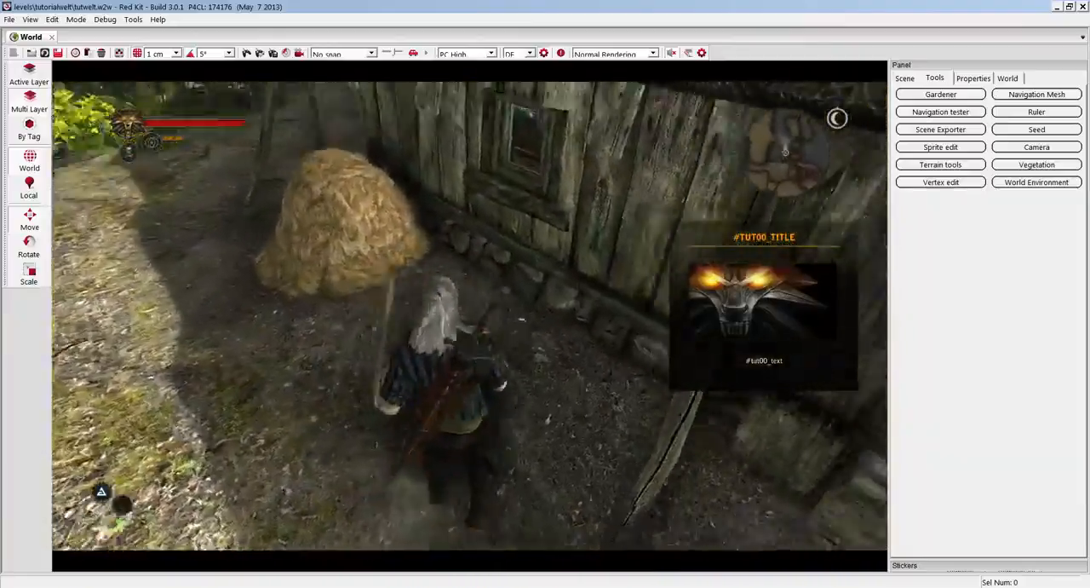
key(s)
key(w)
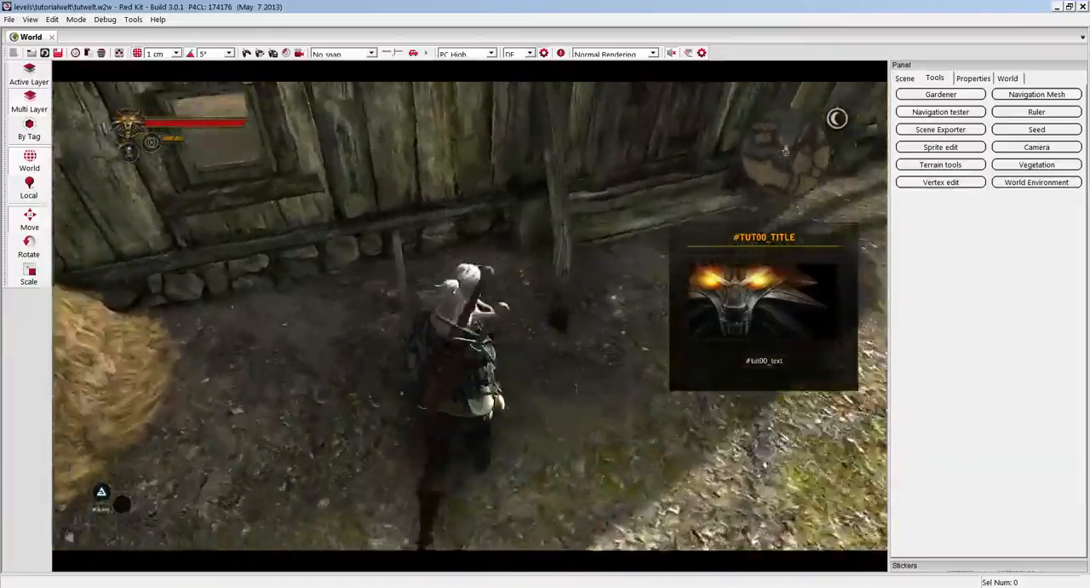
key(s)
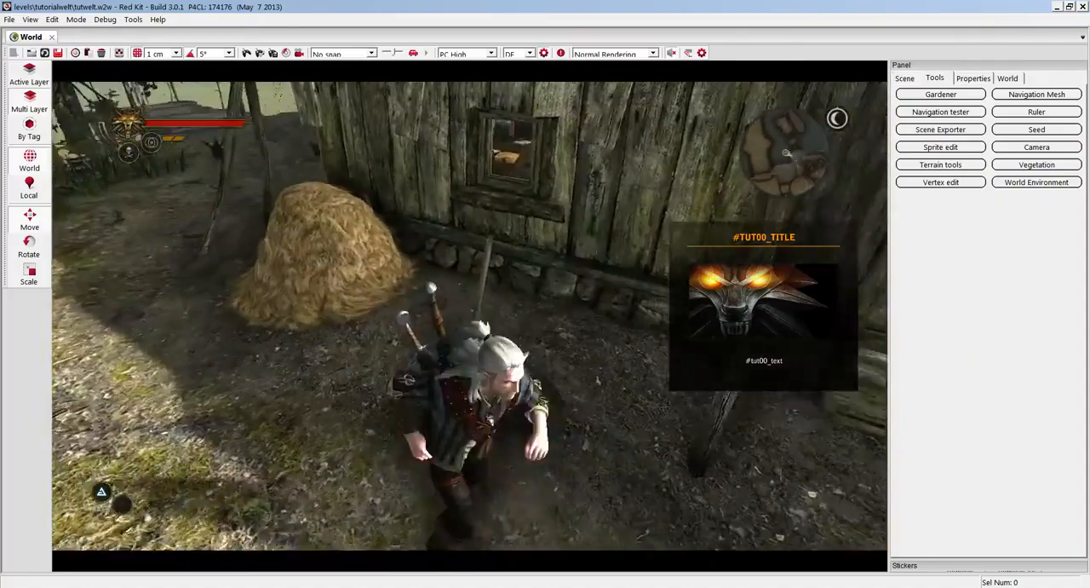
key(w)
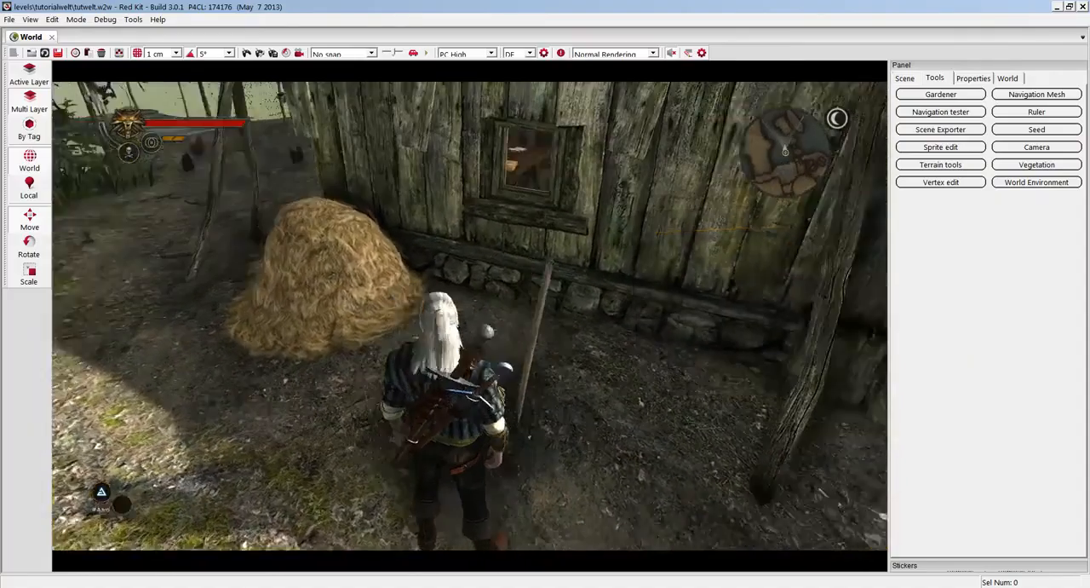